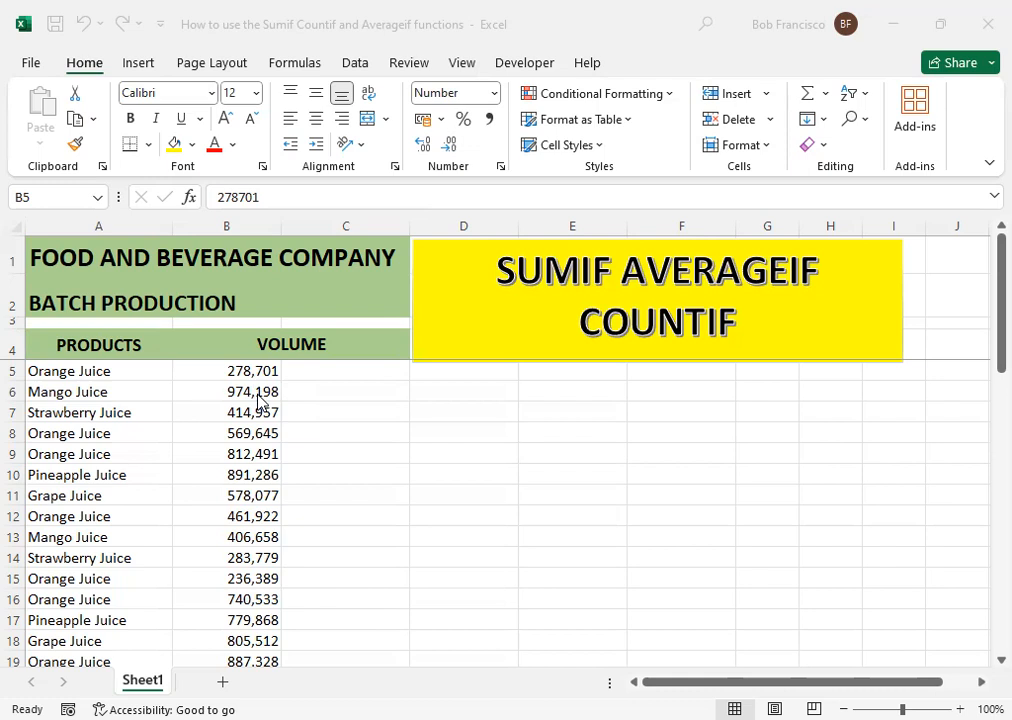
Step: Start a SUMIF formula in the Orange Juice Total cell (B36) of the production summary
scroll(248, 400, down, 5)
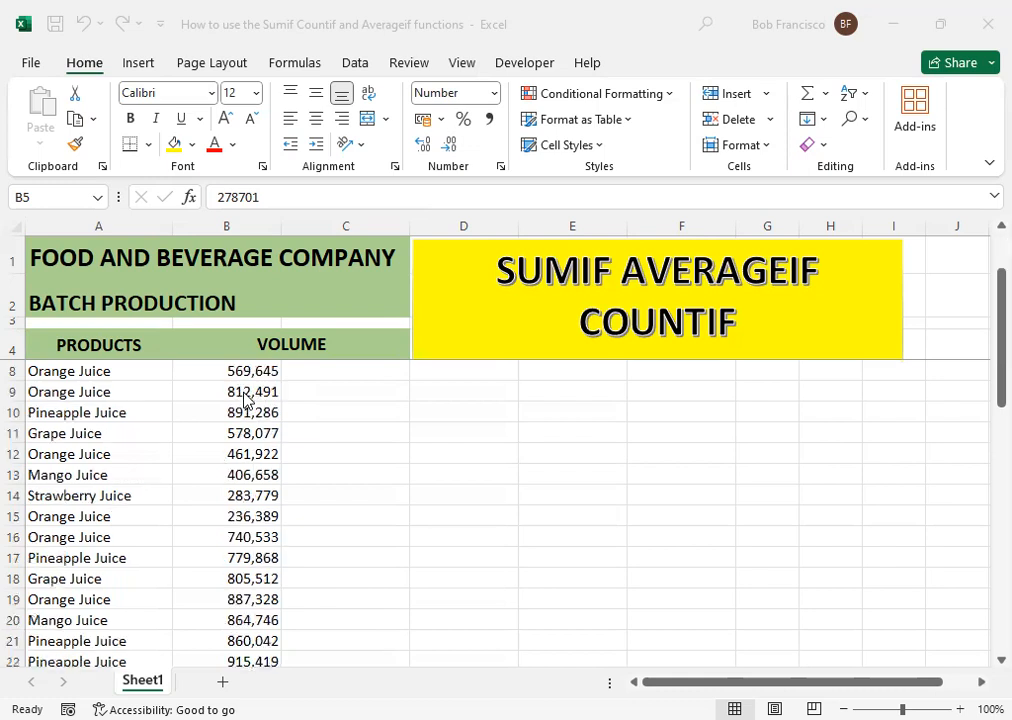
scroll(245, 400, down, 3)
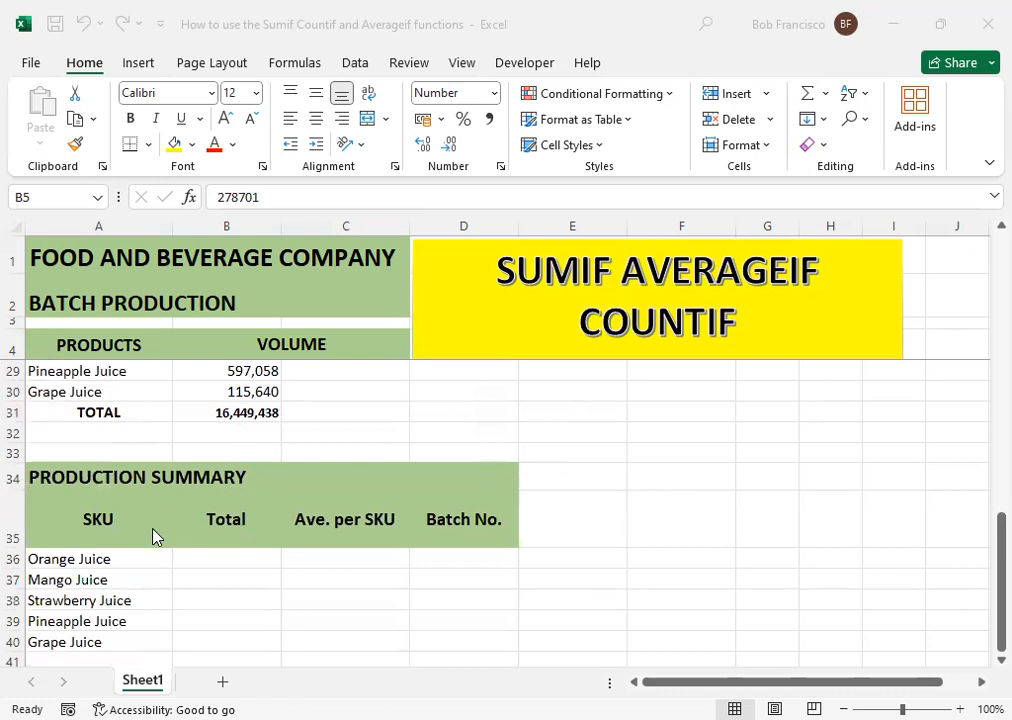
scroll(154, 535, down, 1)
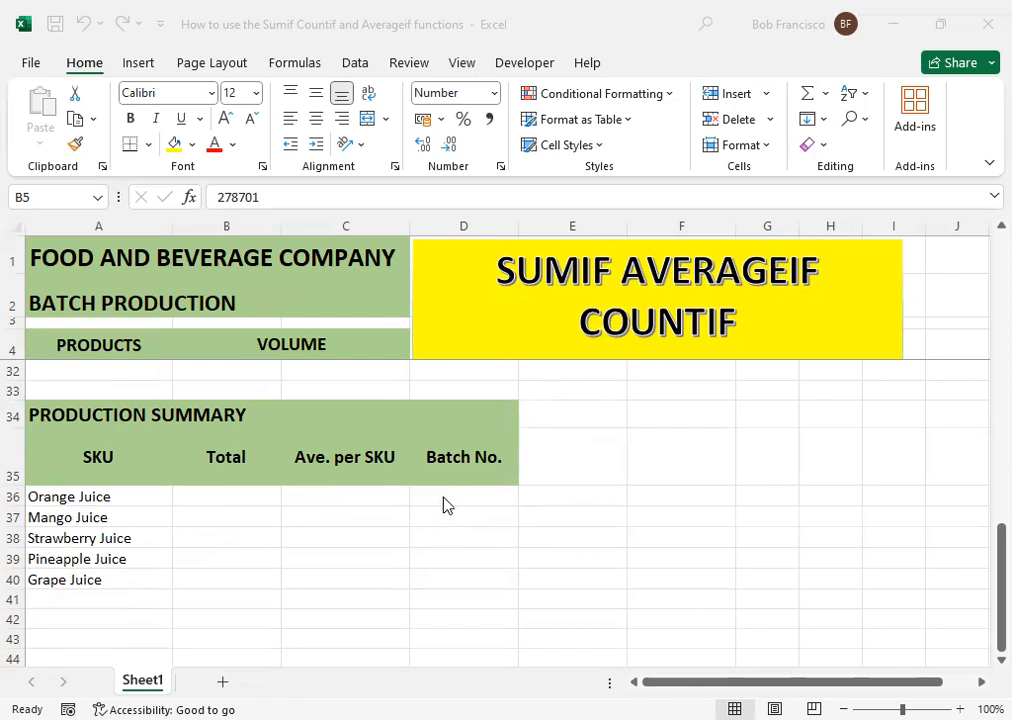
click(238, 490)
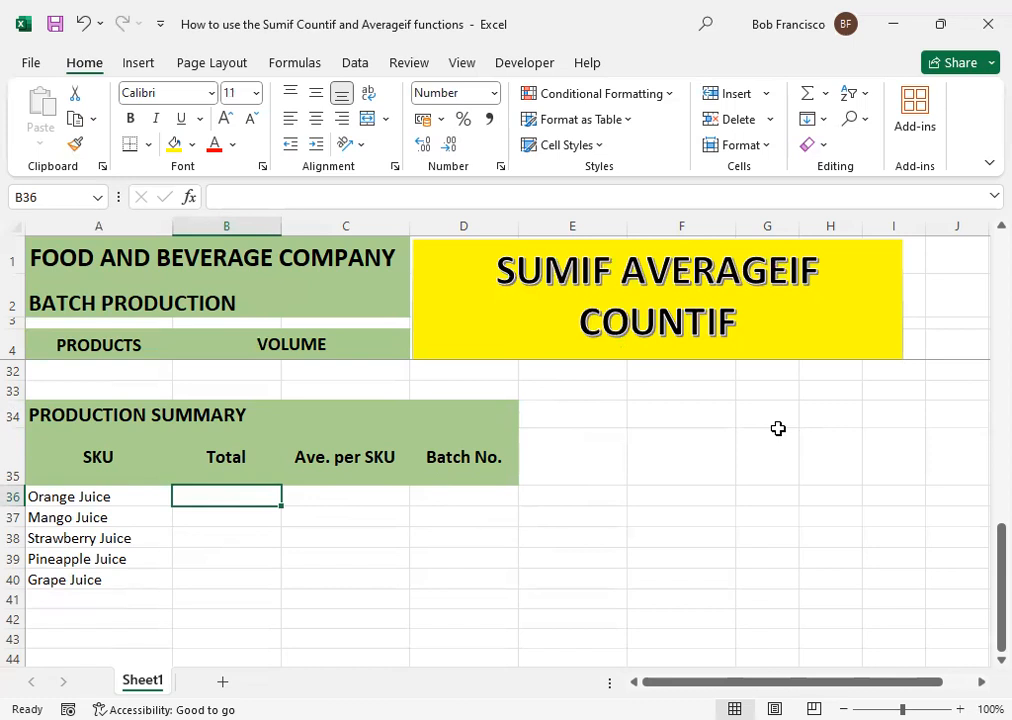
text(=)
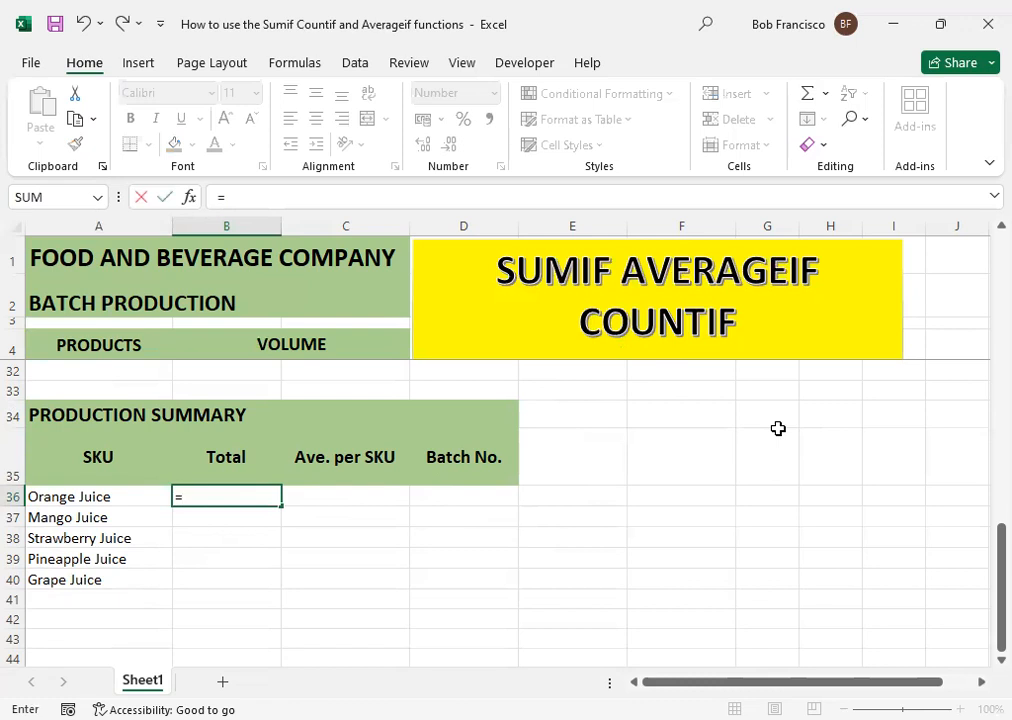
text(sumif)
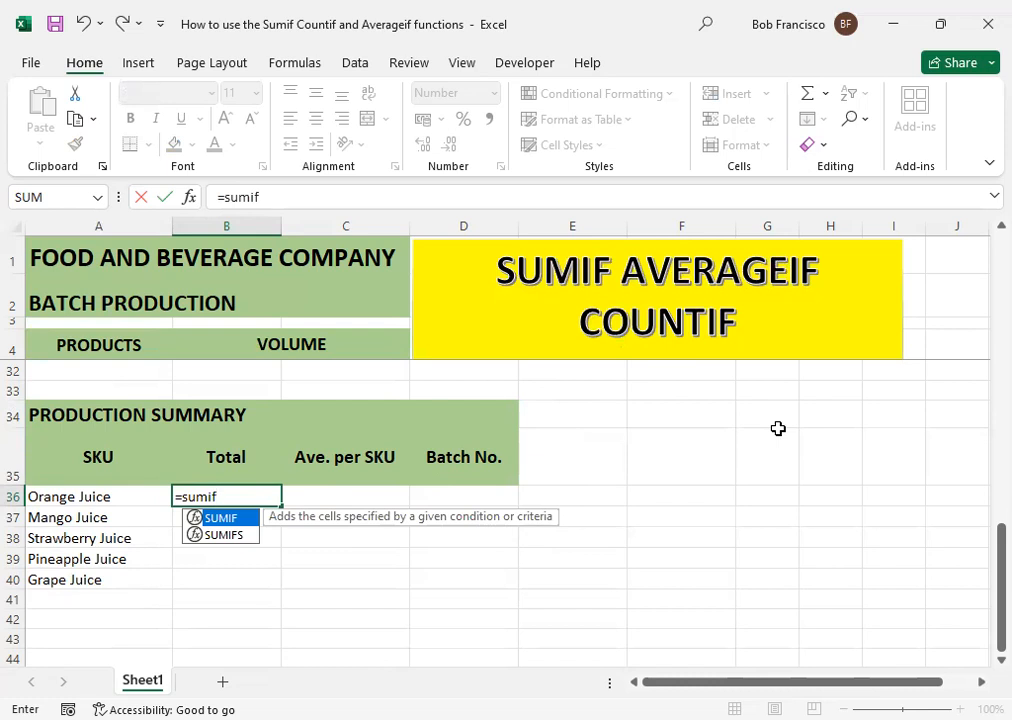
key(Tab)
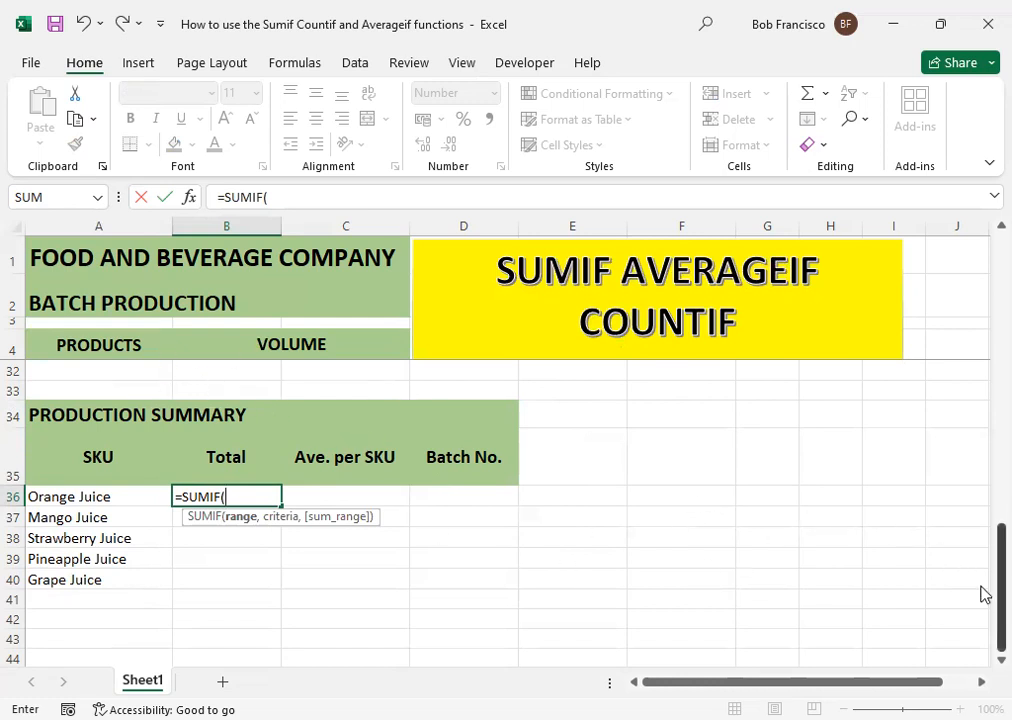
Step: Set the SUMIF range to the products and volumes in A5:B30, making its end reference absolute as $B$30
drag(982, 593, 827, 269)
click(92, 370)
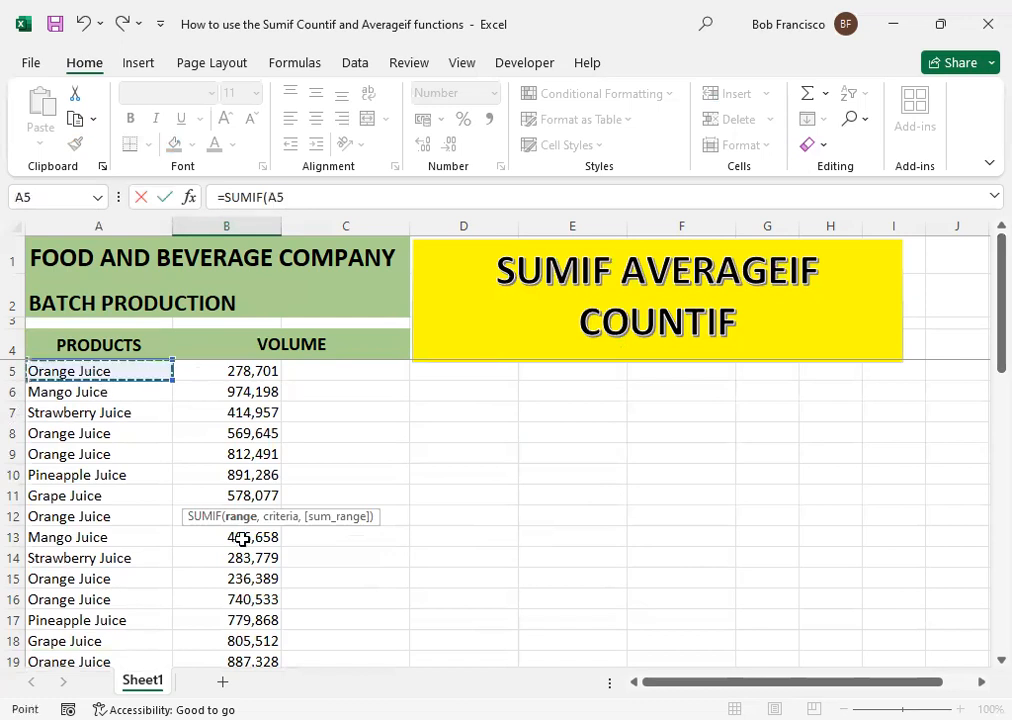
drag(92, 370, 240, 600)
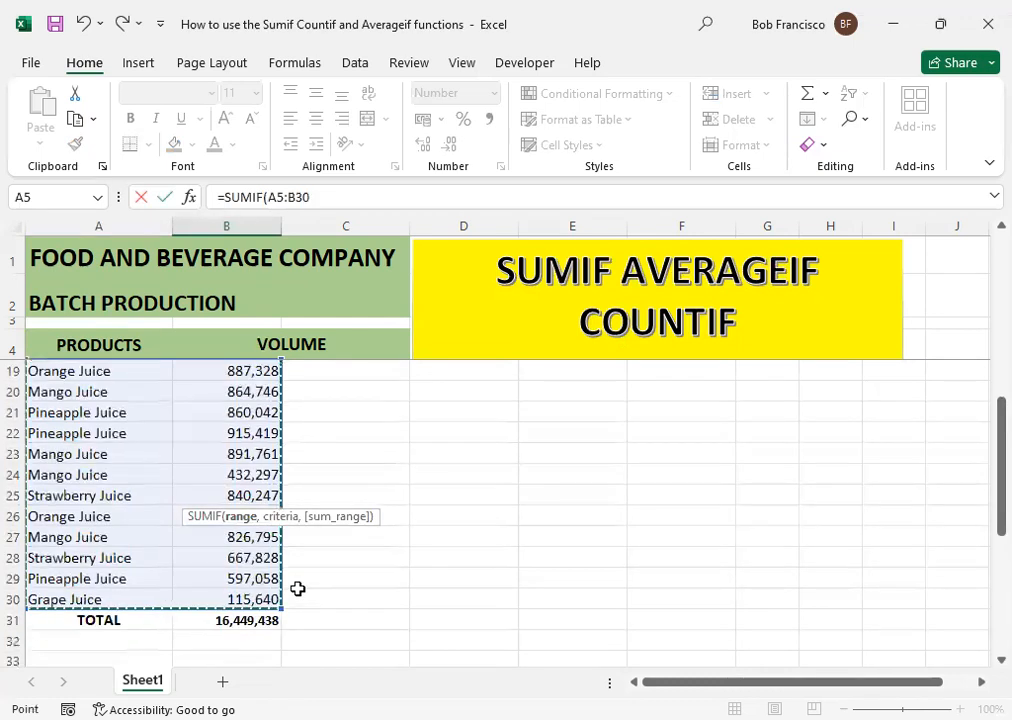
click(320, 199)
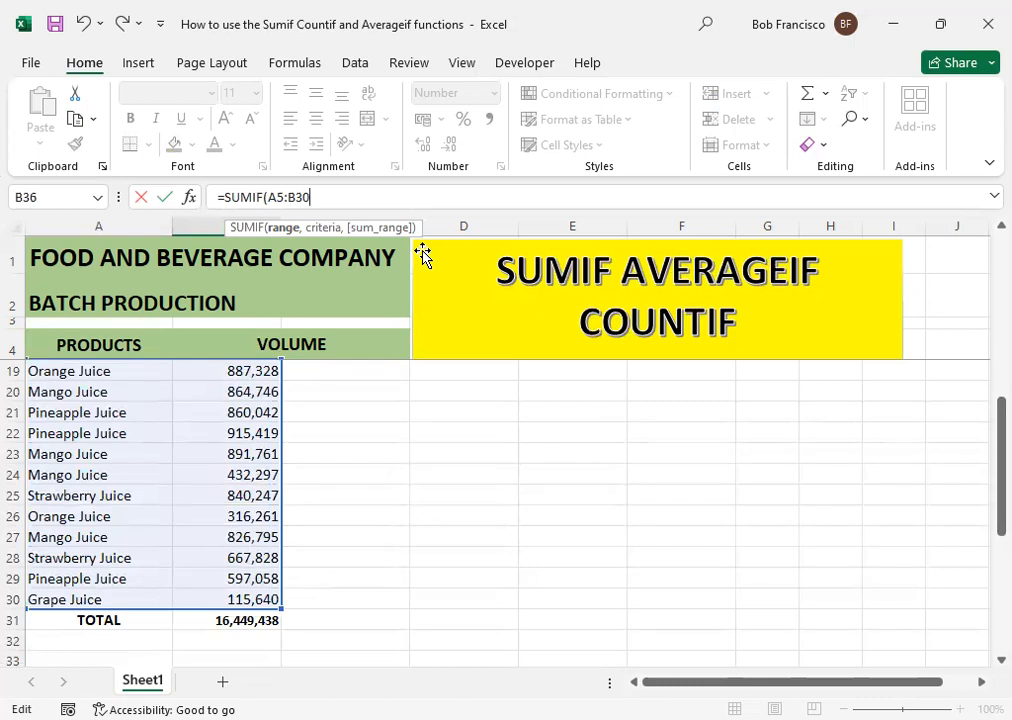
key(F4)
text(,)
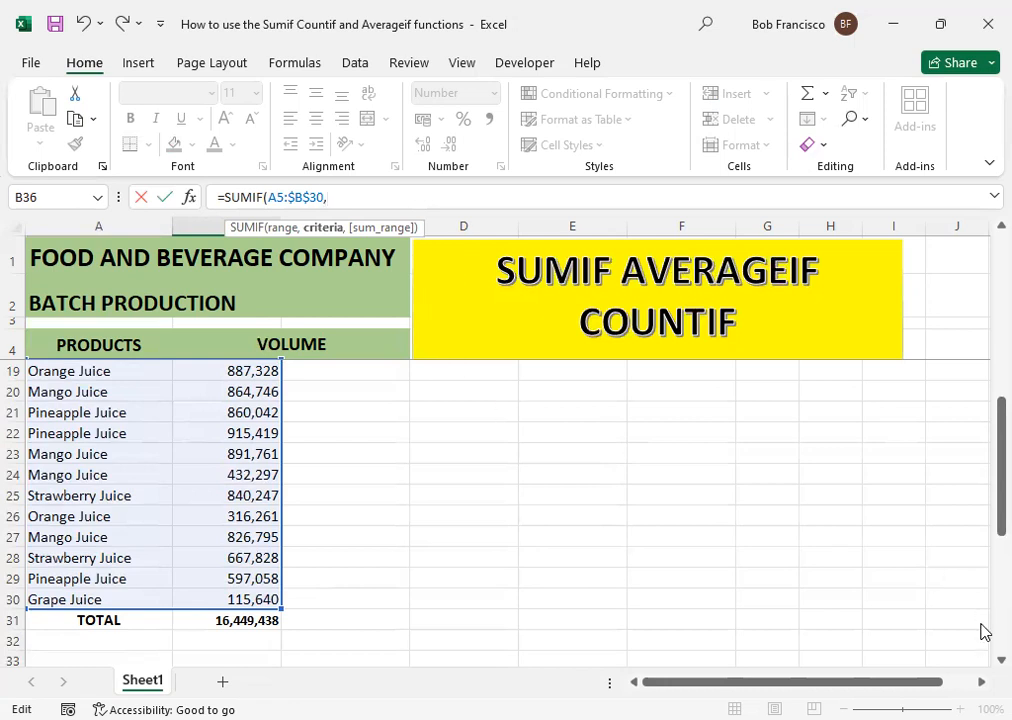
Step: Add "Orange Juice" in quotation marks as the criteria of the SUMIF formula in B36
drag(985, 487, 983, 637)
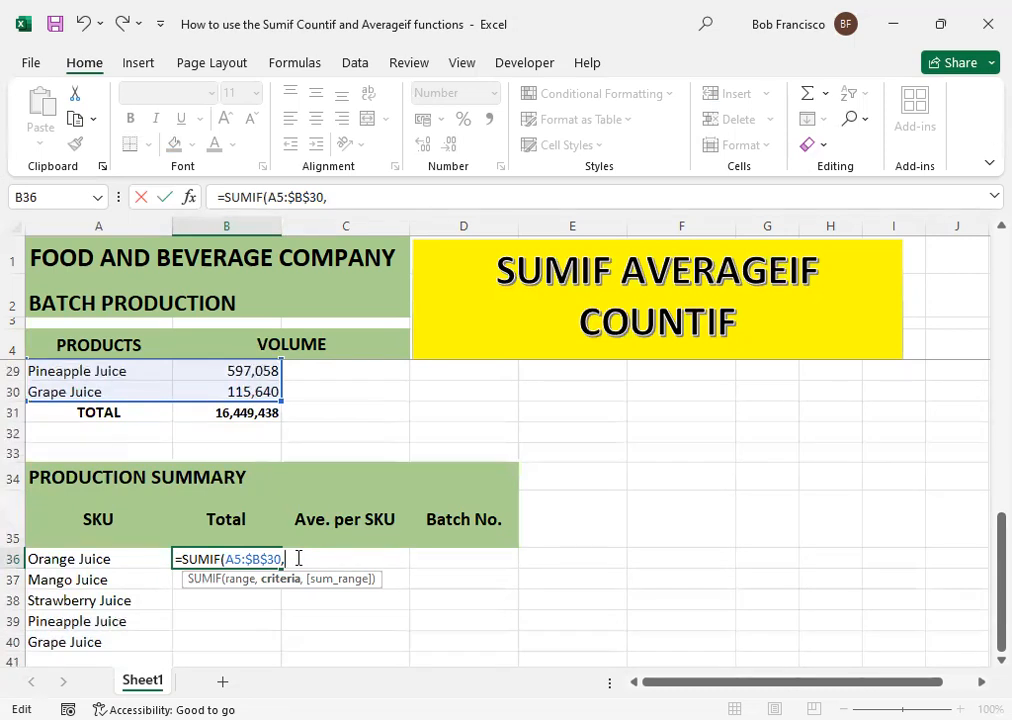
text("Orange)
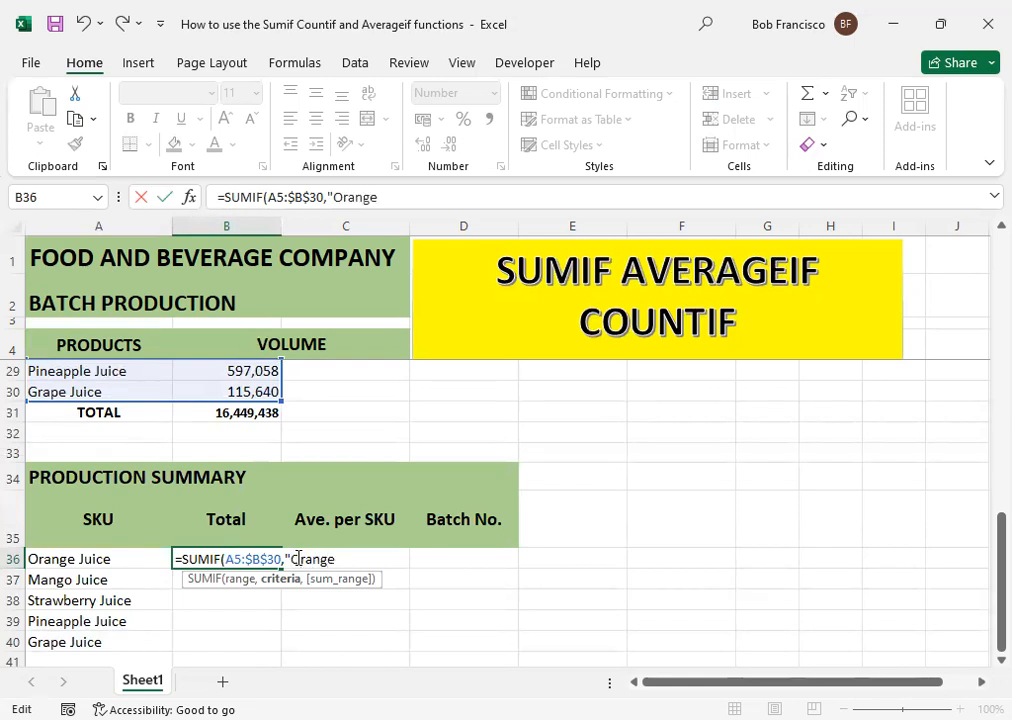
text( Juice")
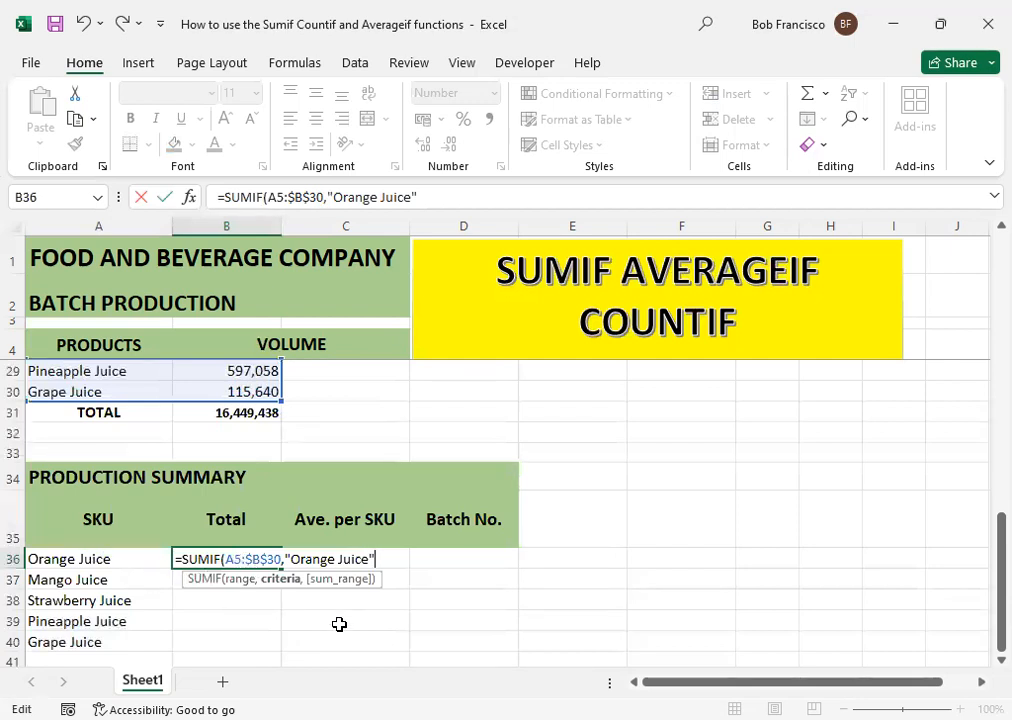
text(,)
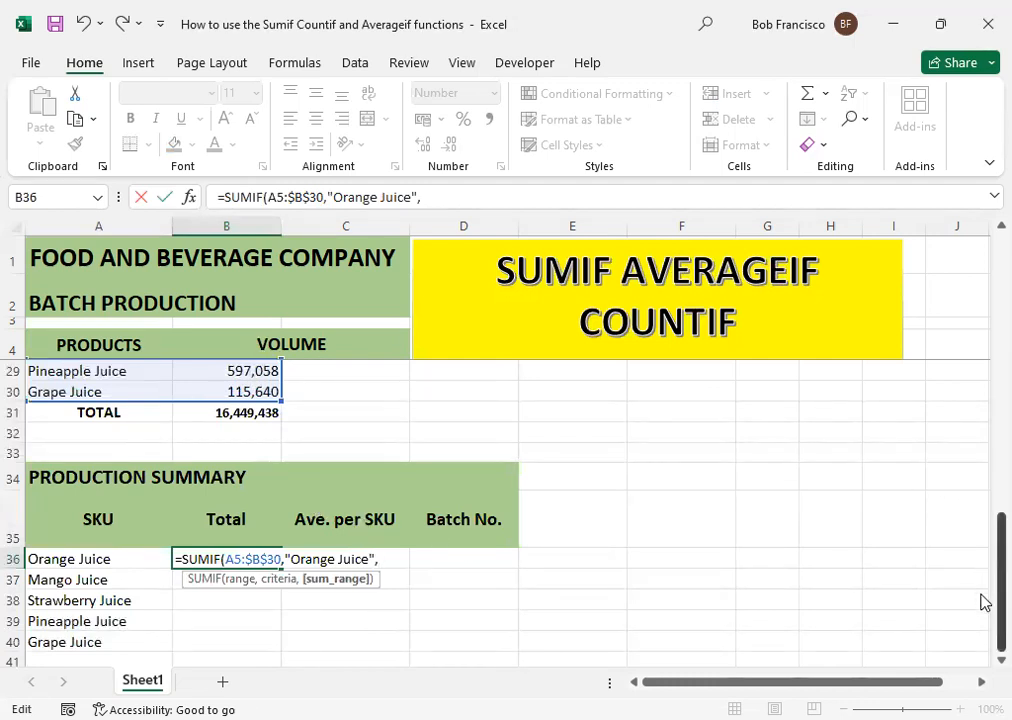
Step: Set the sum range to the volumes in B5:B30, then close and enter the SUMIF formula
scroll(985, 600, up, 8)
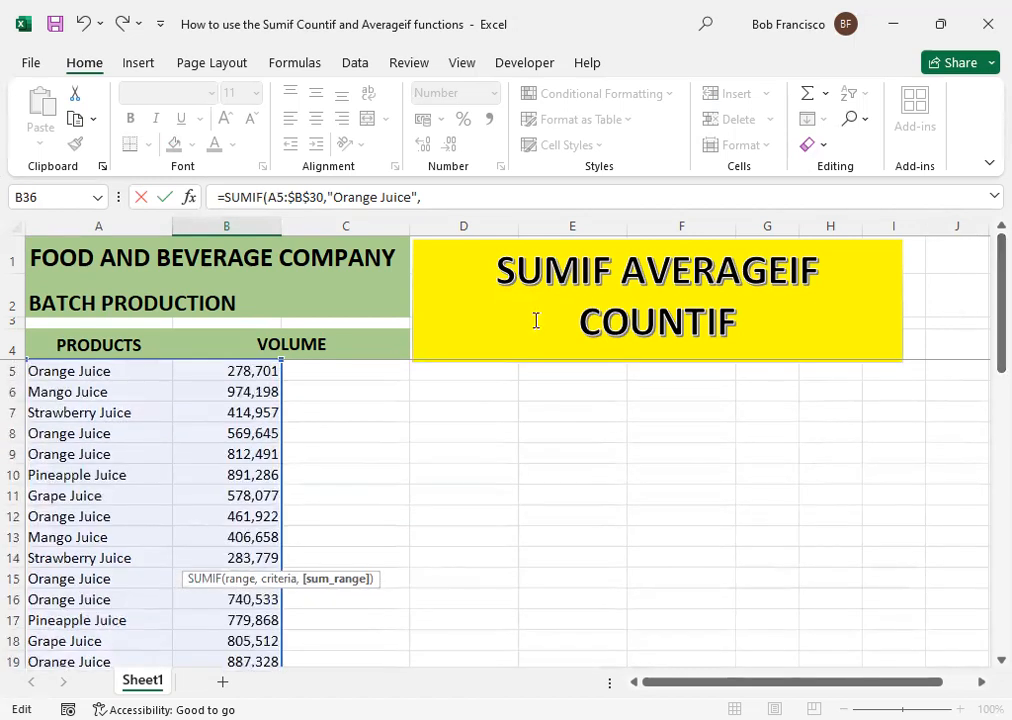
click(250, 371)
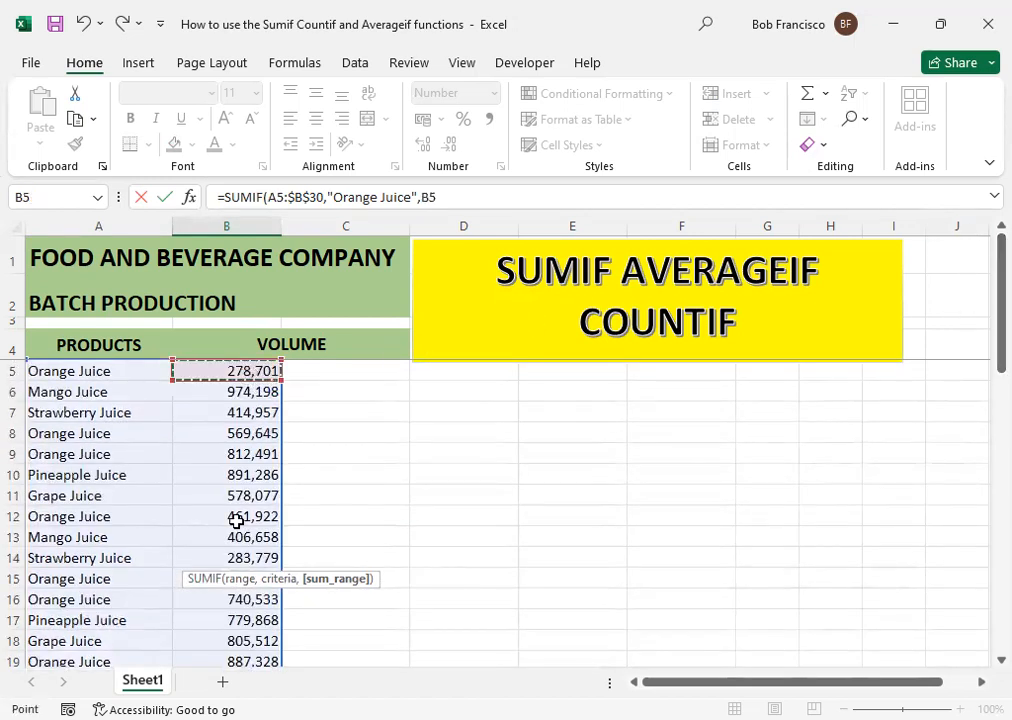
drag(236, 521, 214, 598)
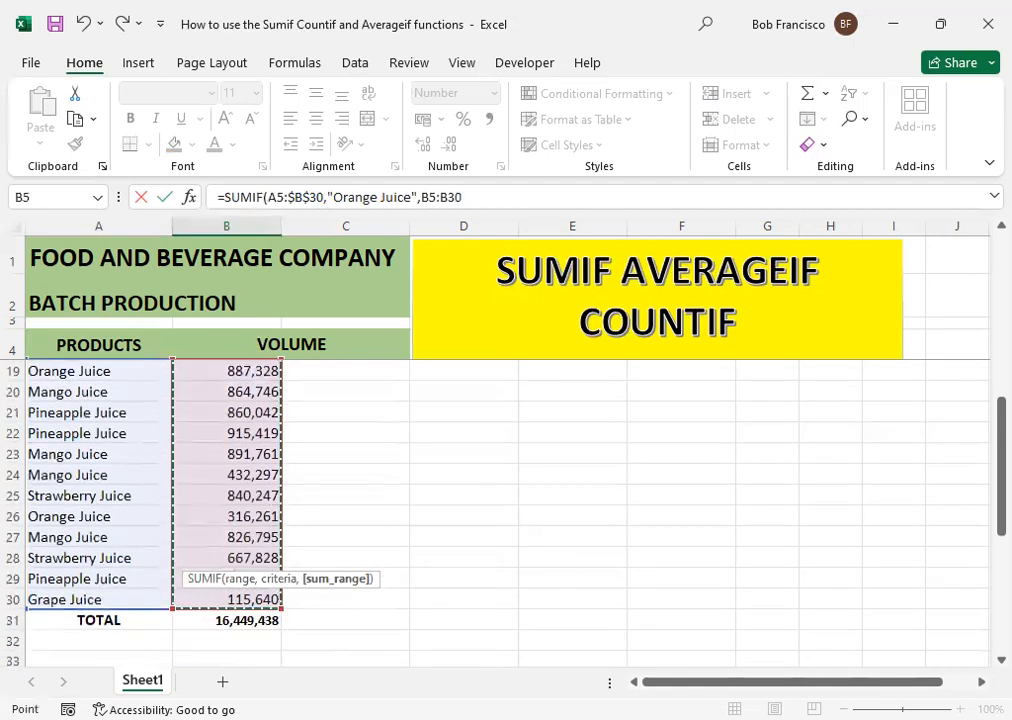
click(480, 196)
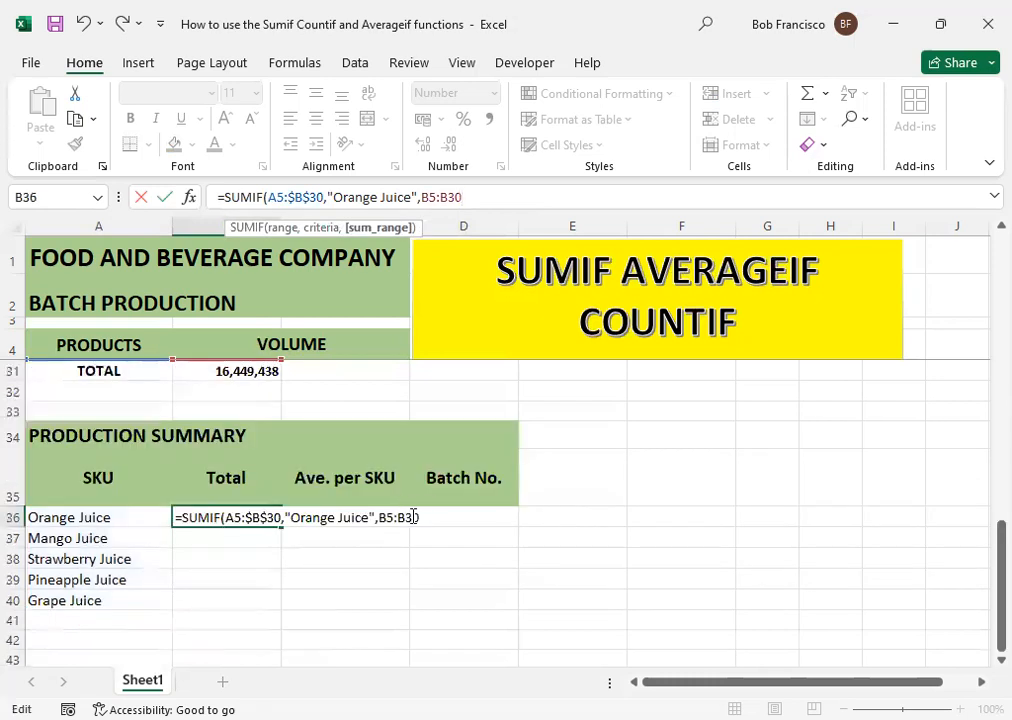
click(431, 517)
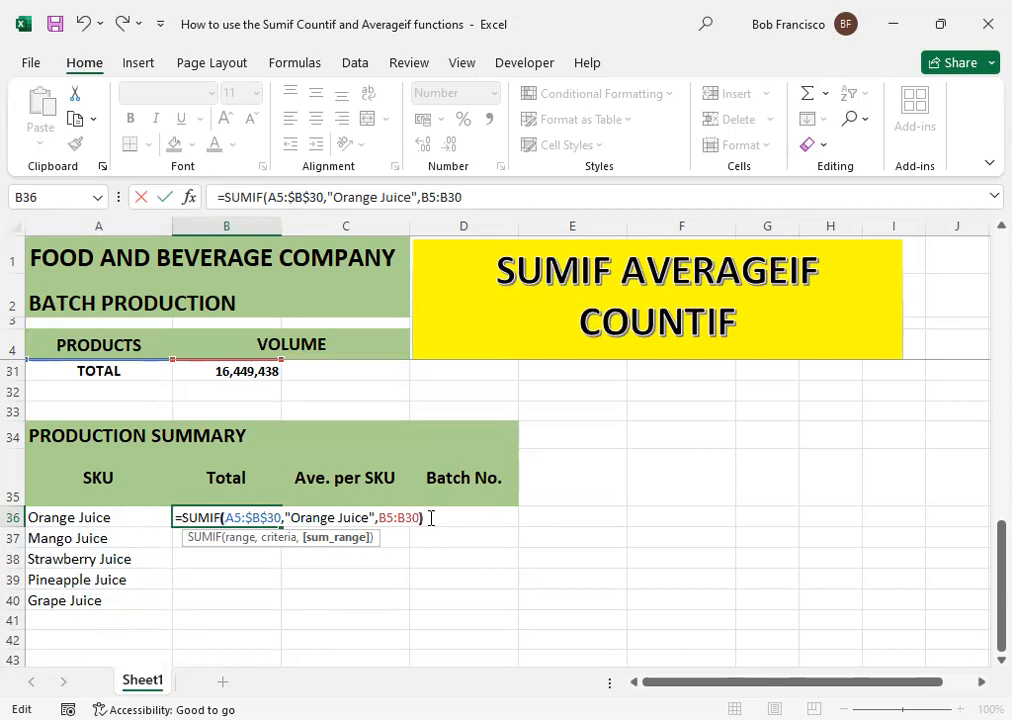
text())
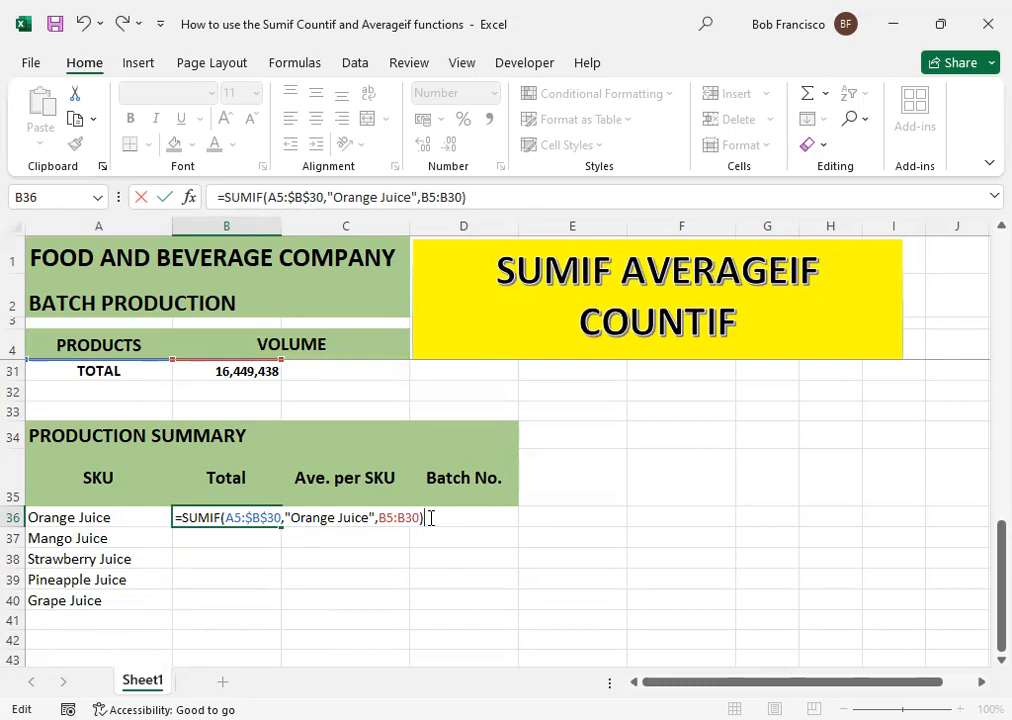
key(Return)
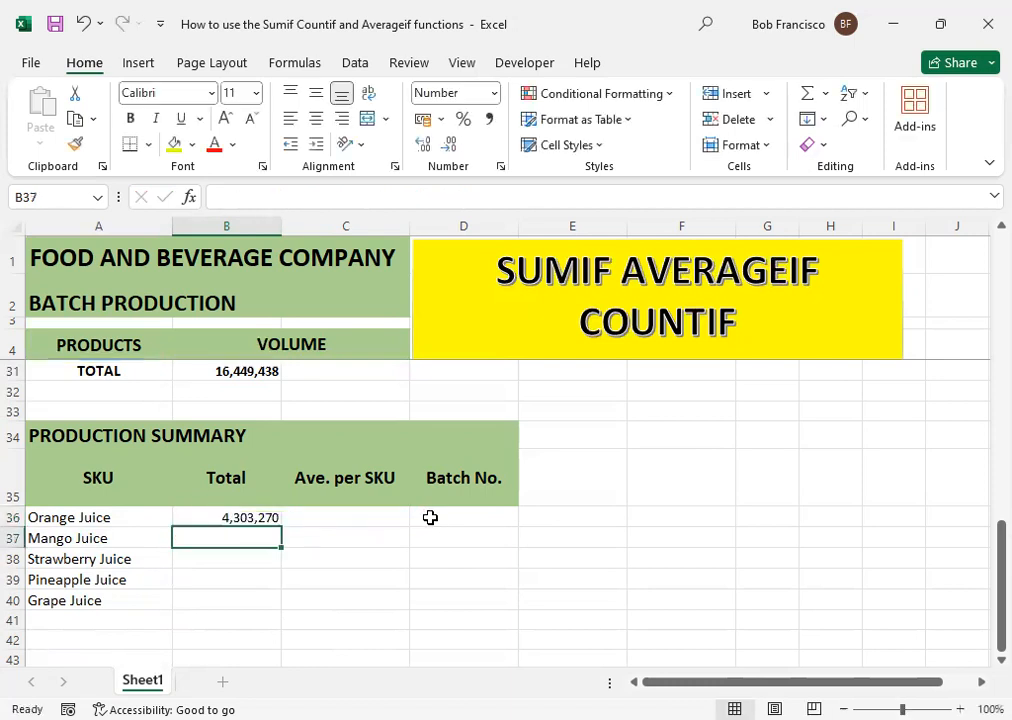
Step: Review the individual Orange Juice rows and their volumes in the batch production list against the SUMIF total
key(Up)
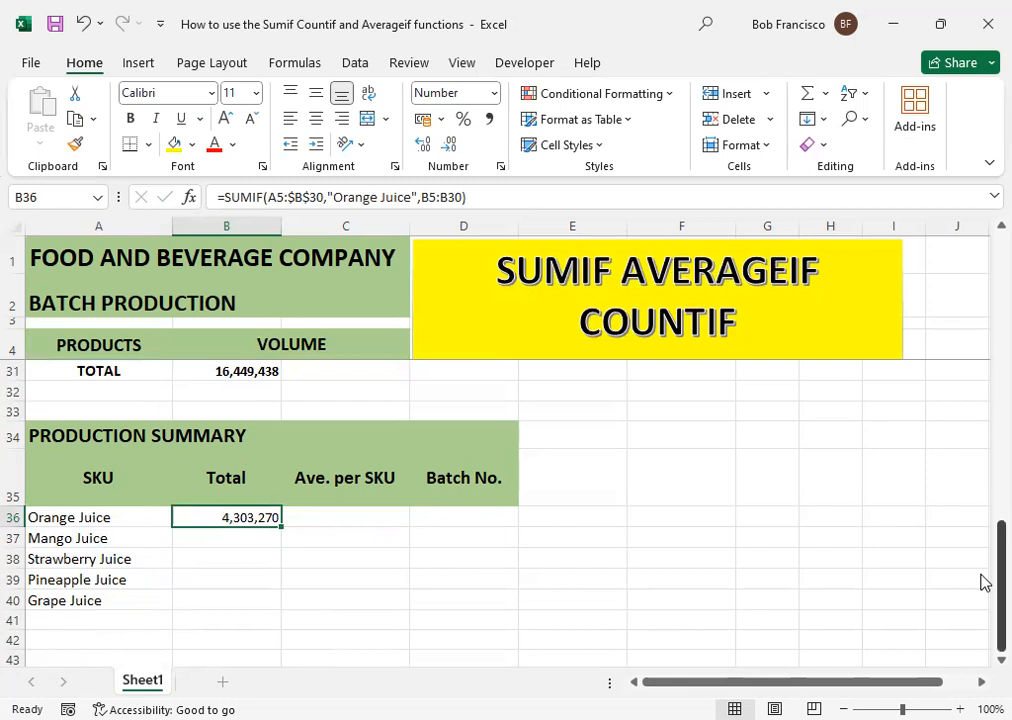
drag(998, 588, 965, 267)
click(66, 367)
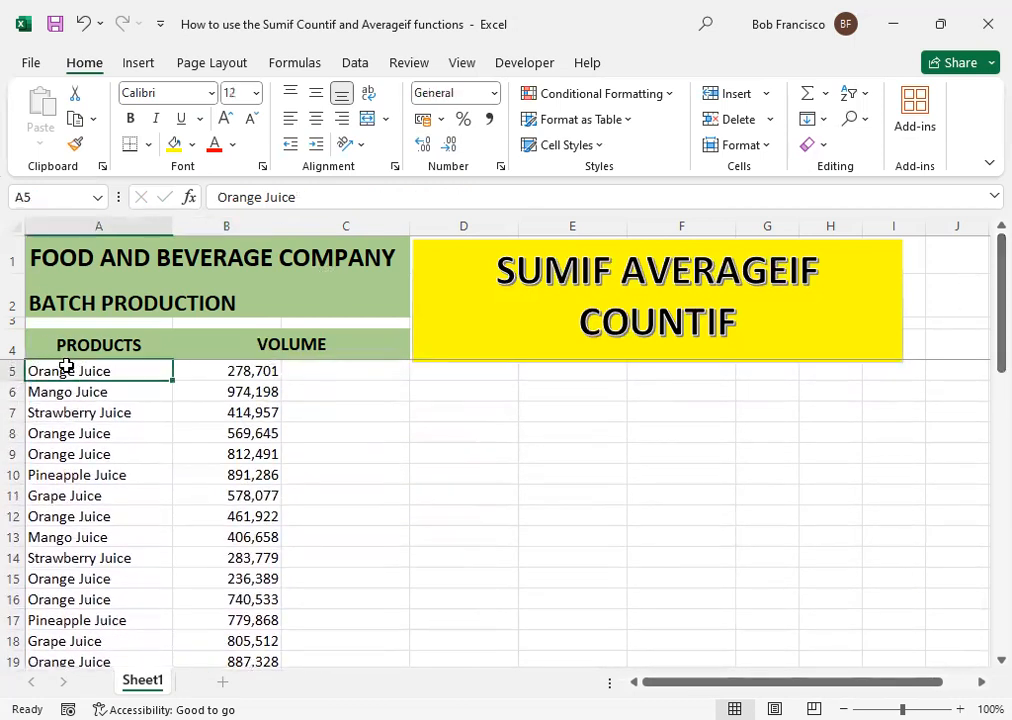
click(76, 429)
drag(76, 429, 208, 464)
drag(81, 517, 237, 517)
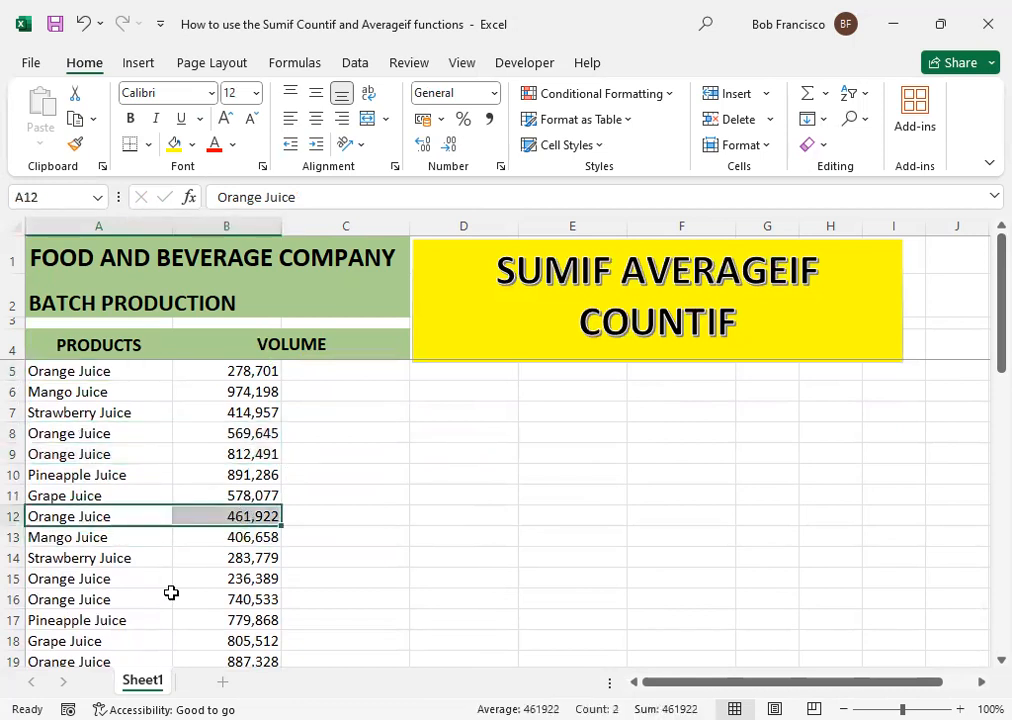
scroll(74, 474, down, 2)
drag(68, 456, 216, 474)
drag(68, 537, 221, 549)
scroll(220, 582, down, 1)
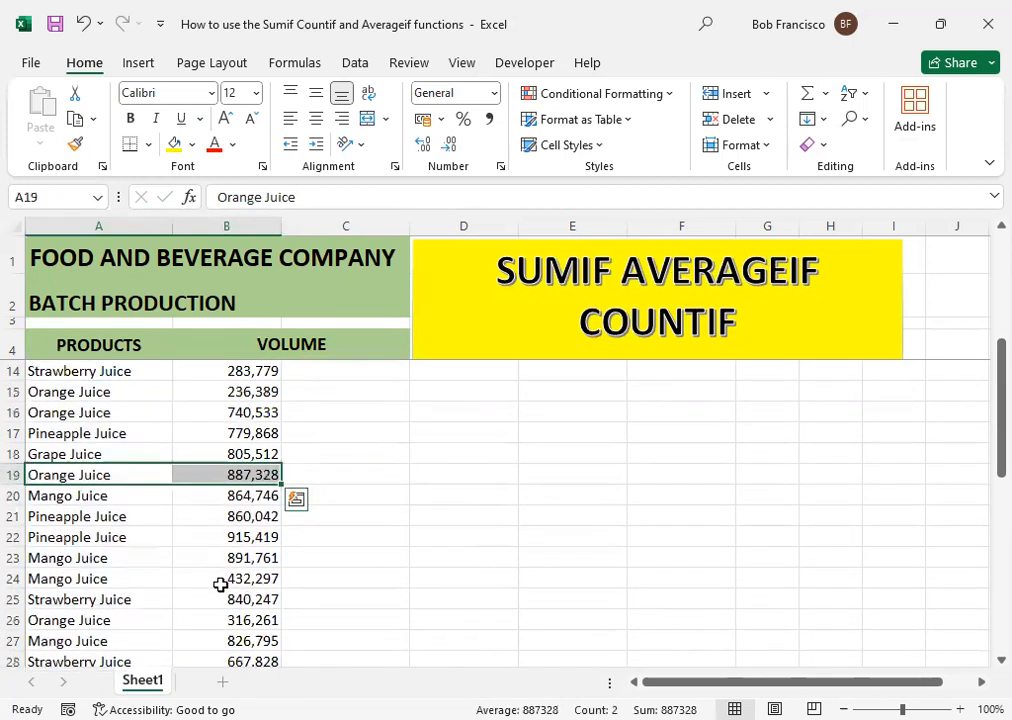
scroll(218, 590, down, 6)
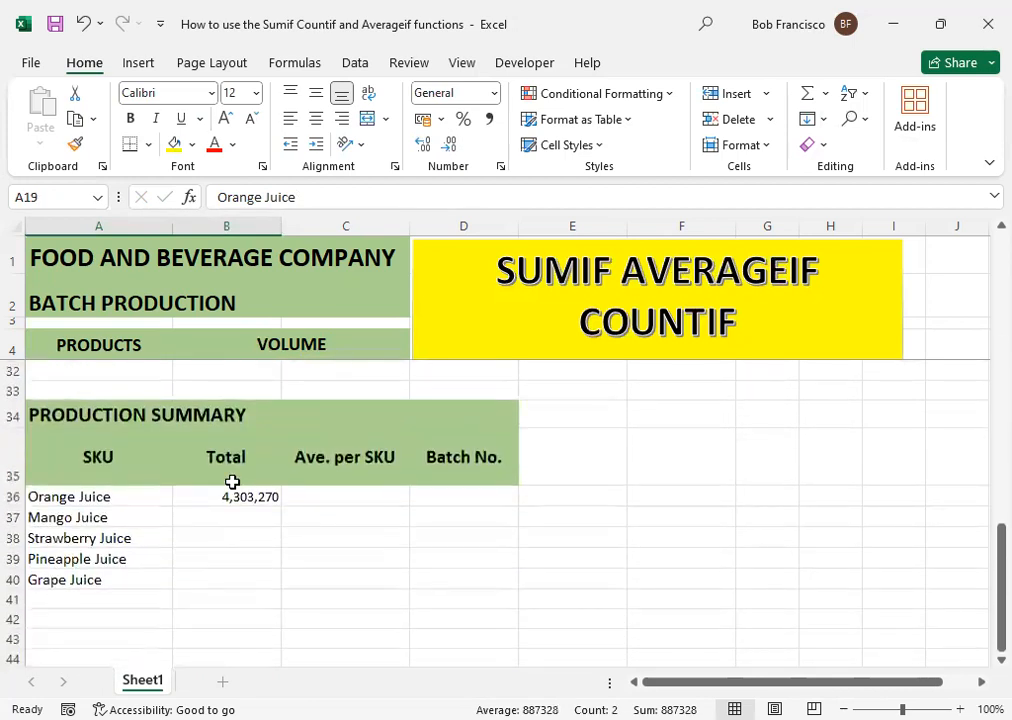
Step: Copy the SUMIF formula from B36 down to the remaining products' Total cells, through B40
click(235, 496)
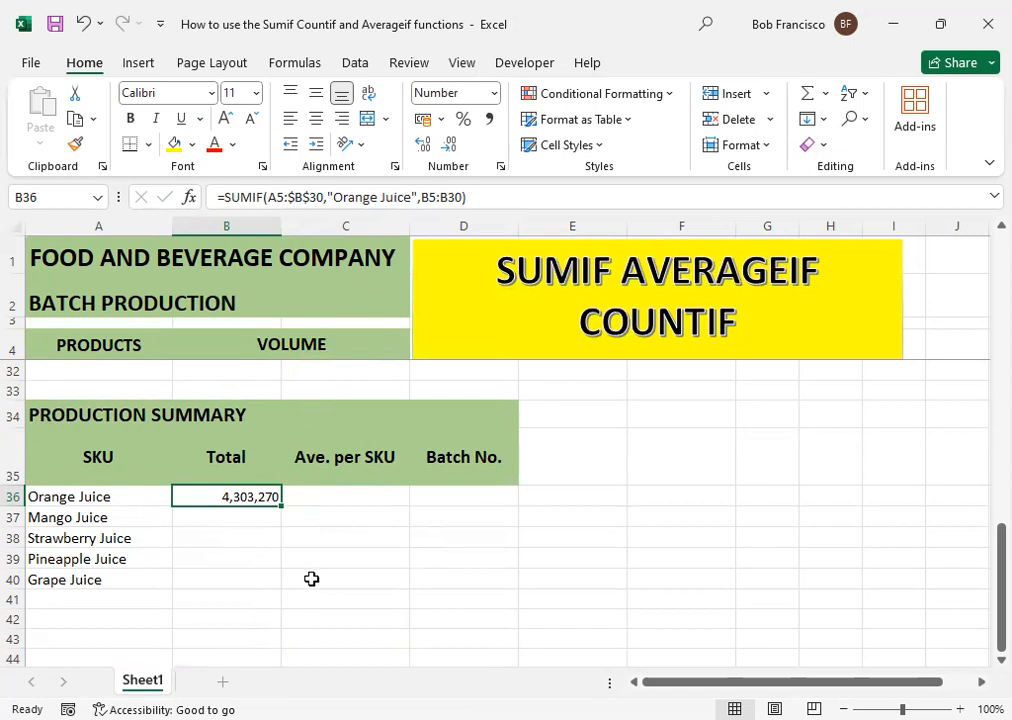
drag(284, 508, 271, 585)
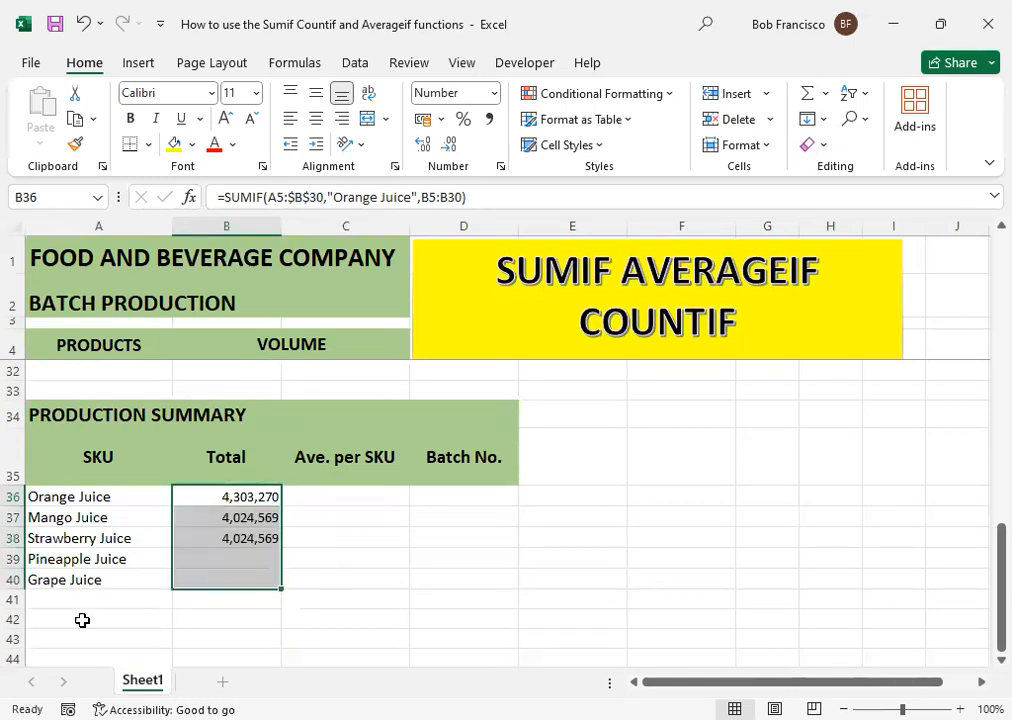
Step: Examine the copied SUMIF formulas in B36:B40, comparing how their range, criteria and sum range references change
click(212, 515)
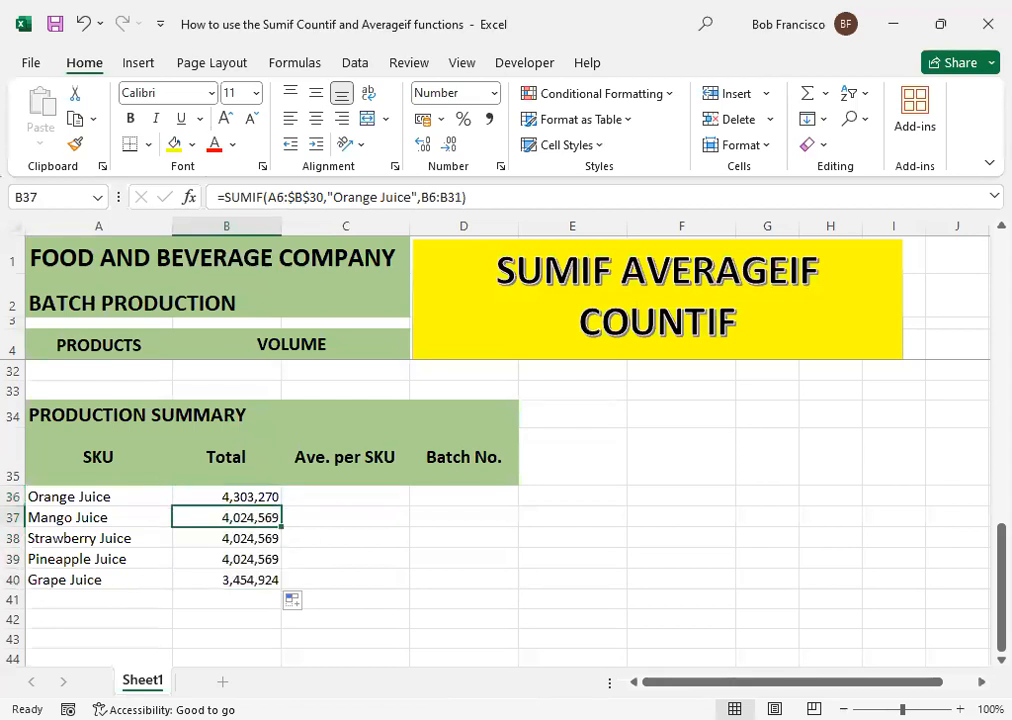
key(Up)
key(Down)
key(Down)
key(Down)
key(Down)
key(Up)
key(Up)
key(Up)
key(Up)
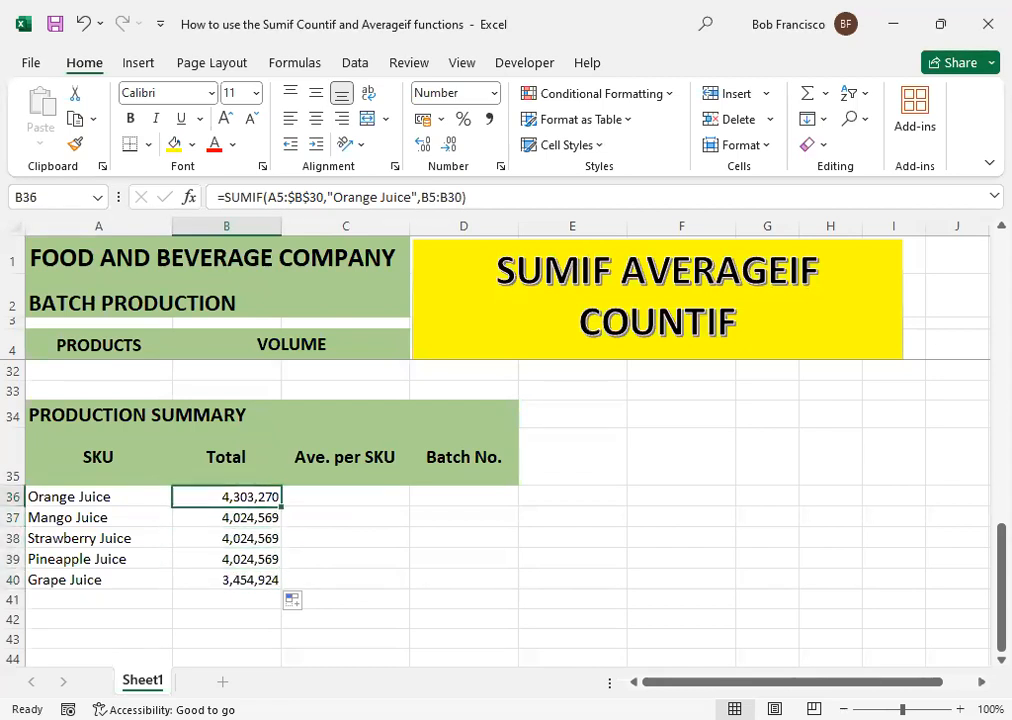
key(Down)
key(Down)
key(Down)
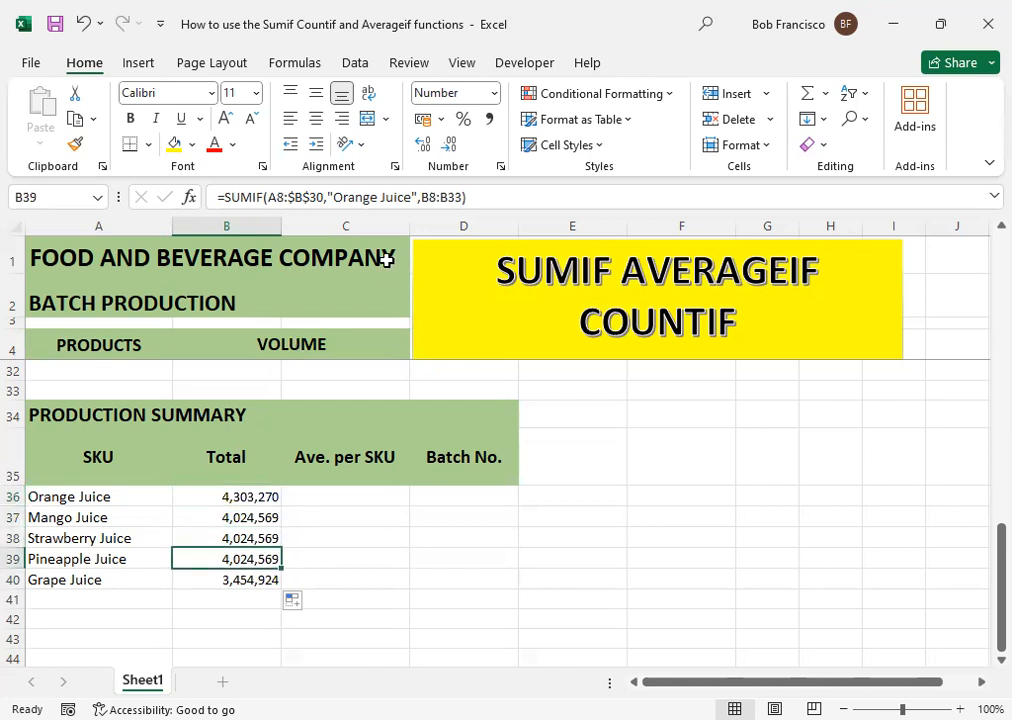
click(439, 196)
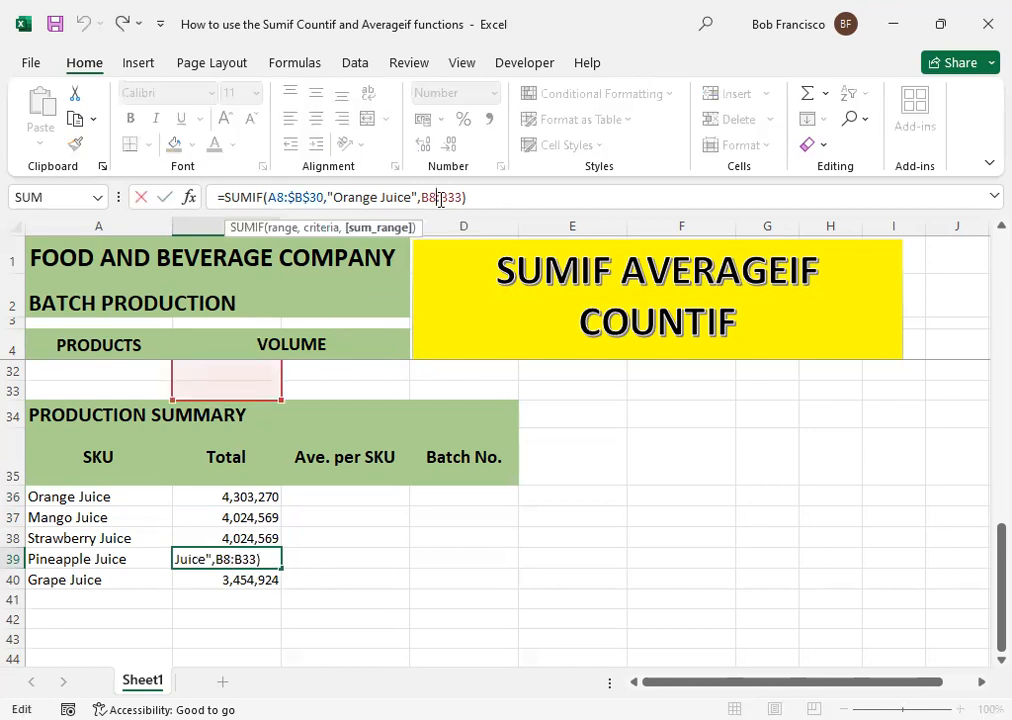
Step: Make the sum range in B36's Orange Juice SUMIF formula absolute as $B$5:$B$30
click(238, 494)
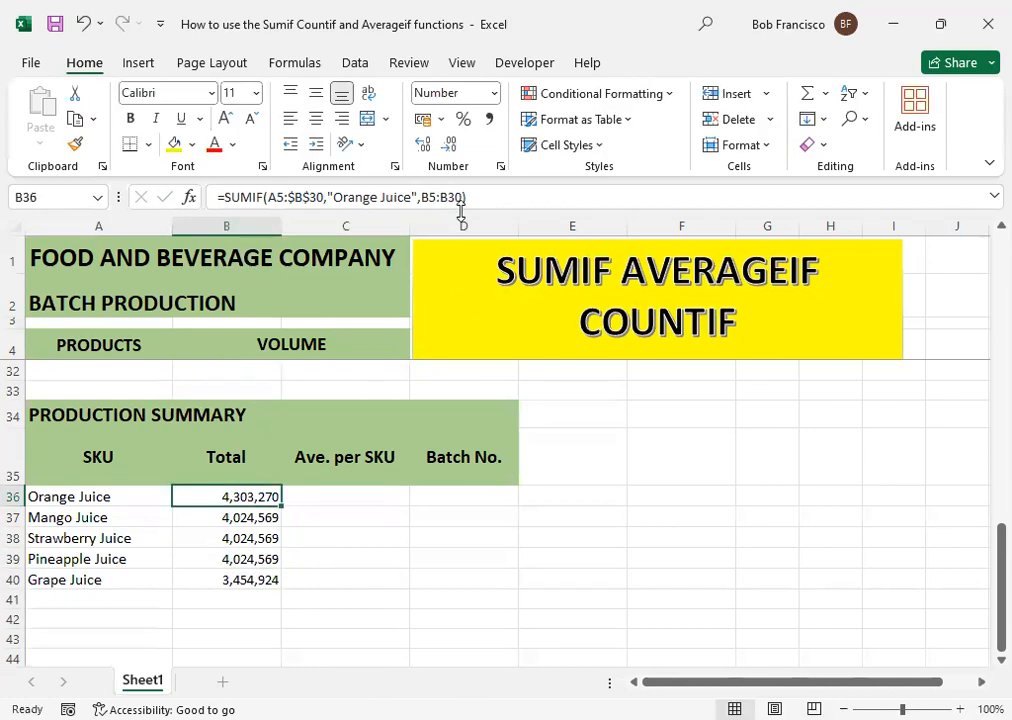
click(427, 196)
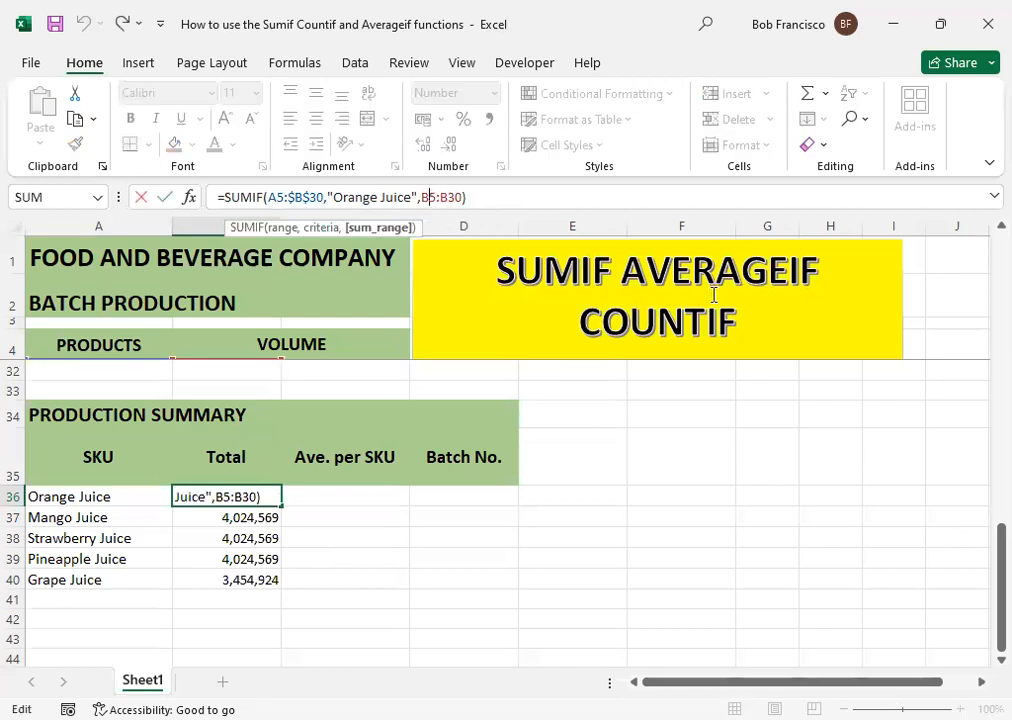
key(F4)
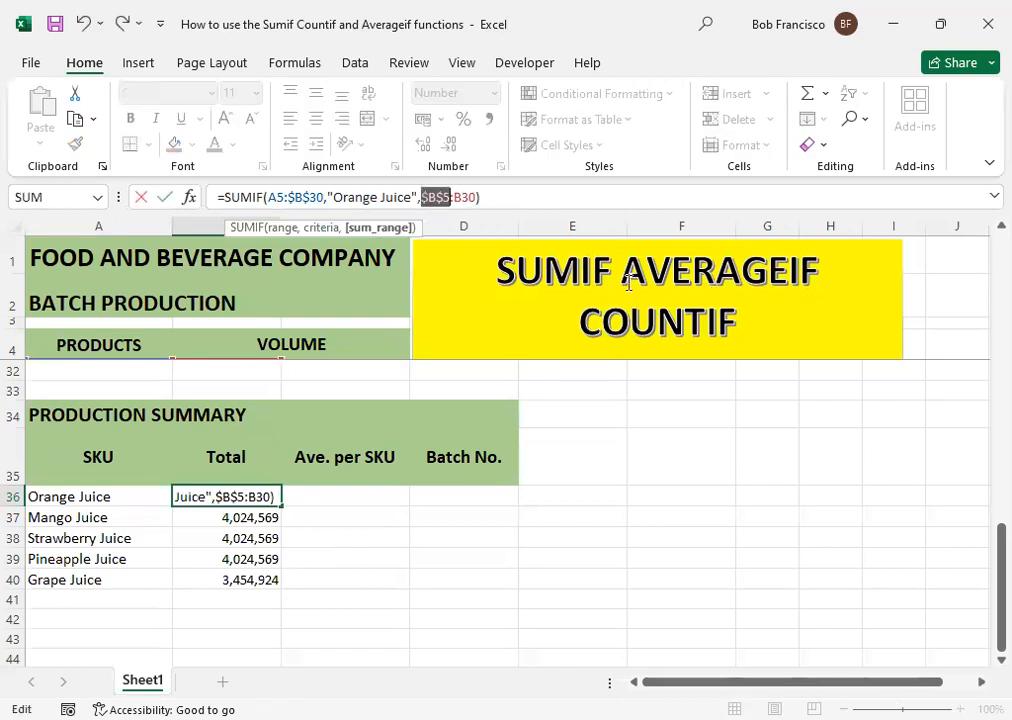
click(470, 196)
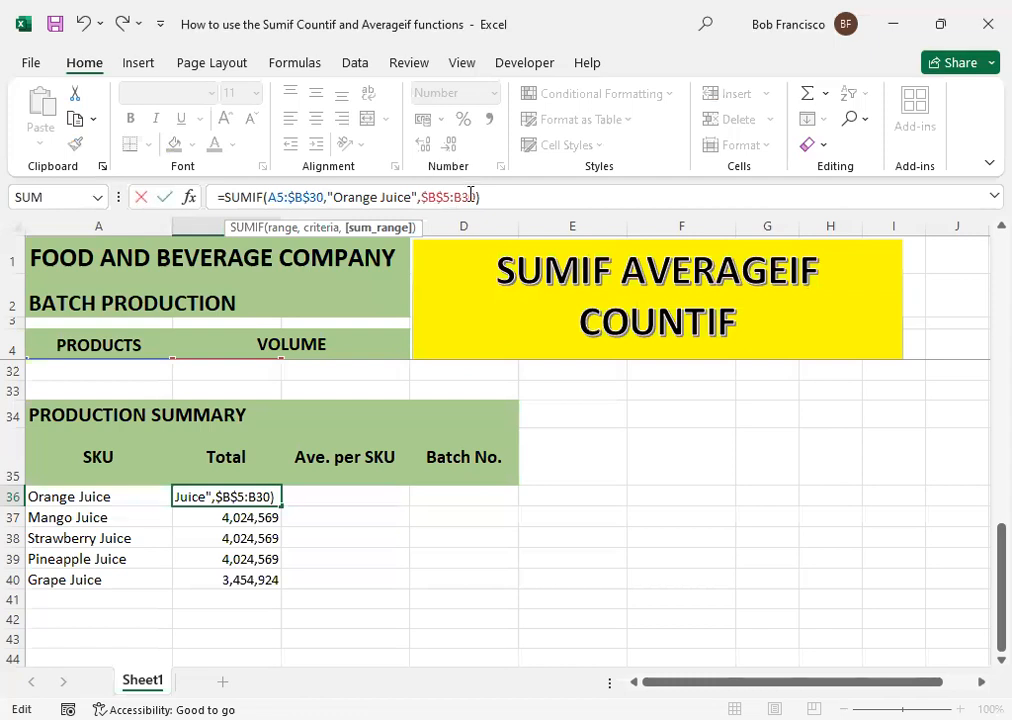
key(F4)
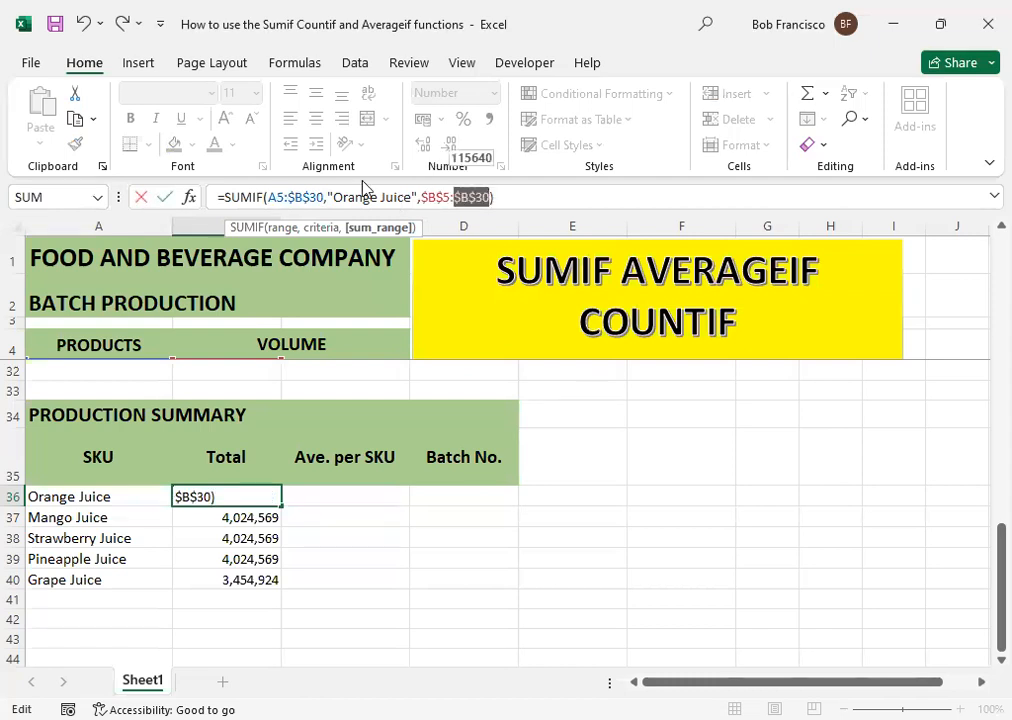
Step: Anchor the start of B36's criteria range as $A$5, making it $A$5:$B$30, and enter the formula
click(270, 197)
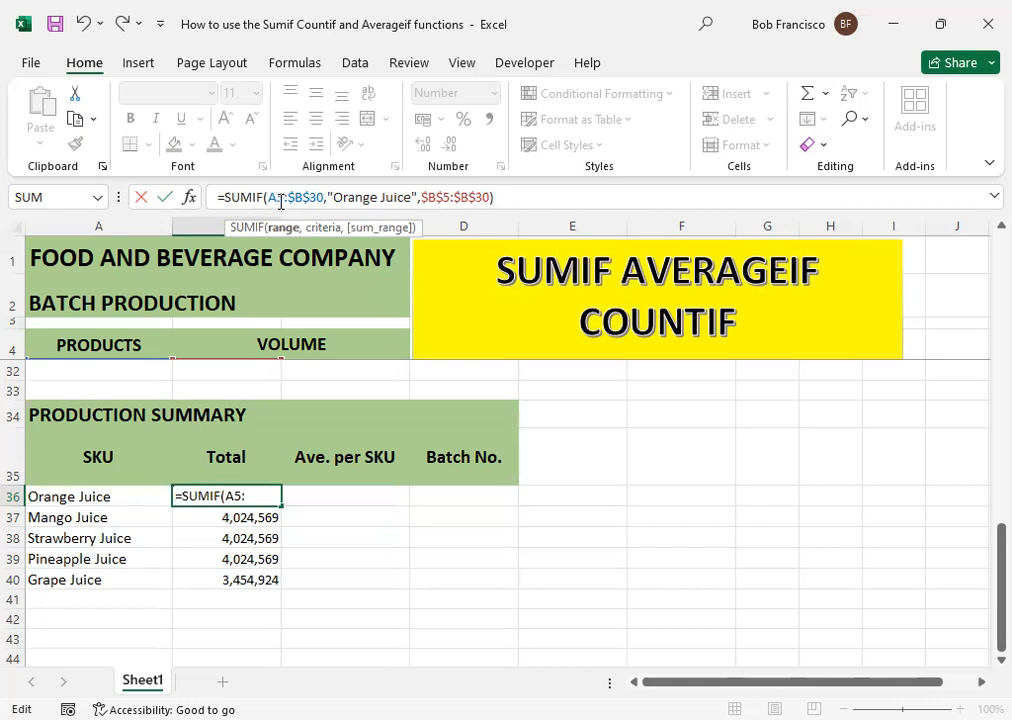
key(F4)
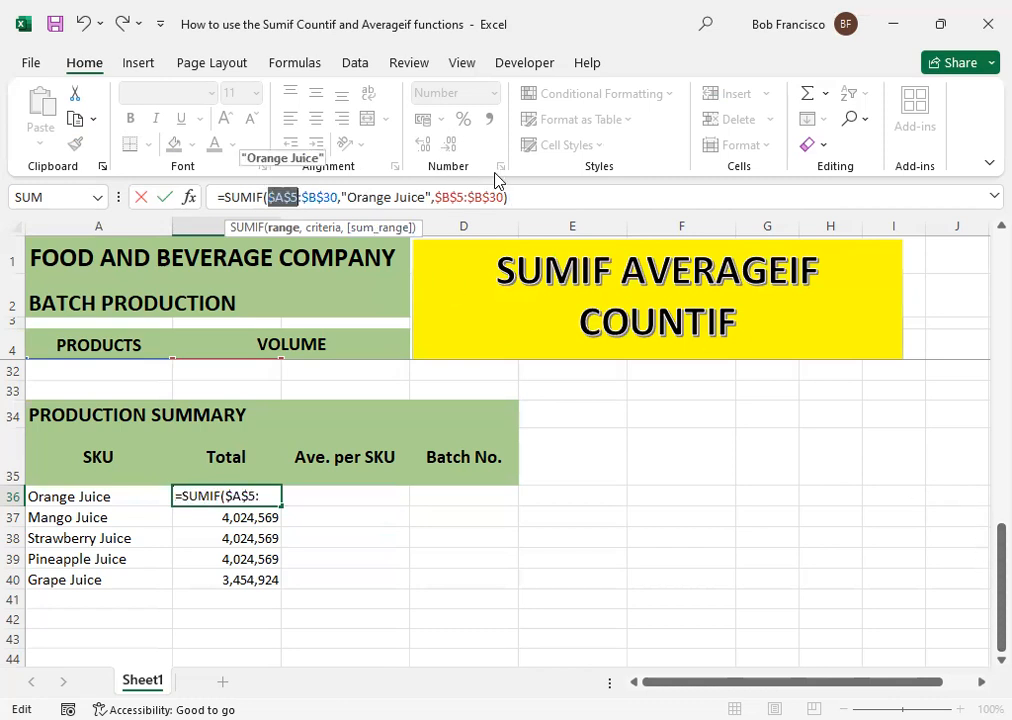
click(520, 194)
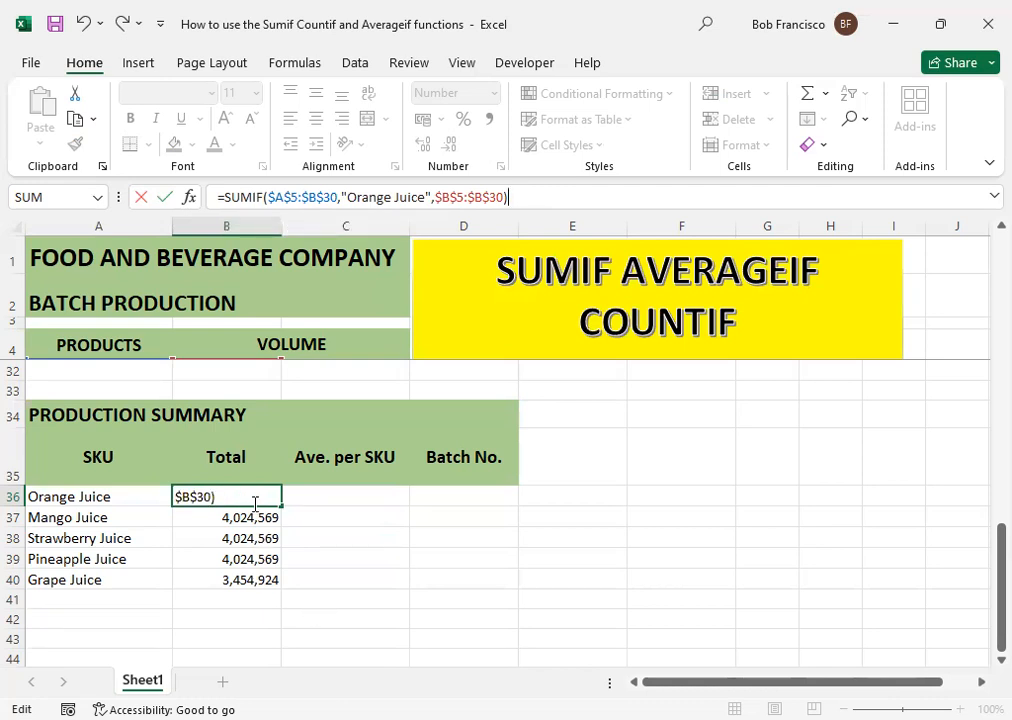
key(Return)
Step: Copy the absolute-reference SUMIF formula from B36 down through B40, overwriting the other products' totals
key(Up)
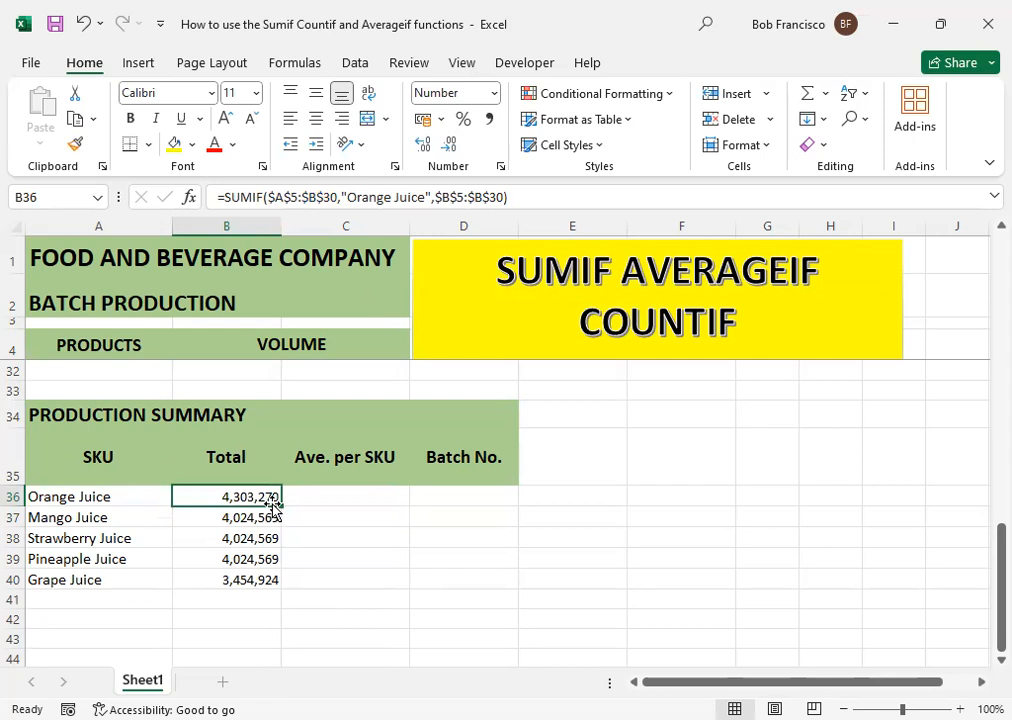
drag(283, 507, 281, 586)
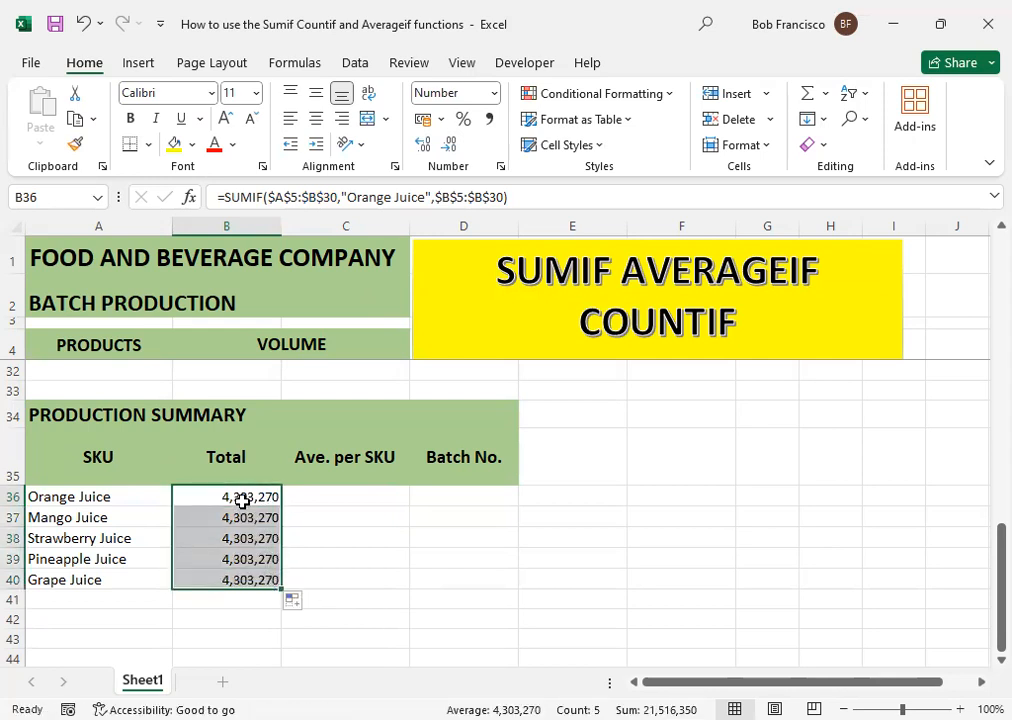
click(242, 501)
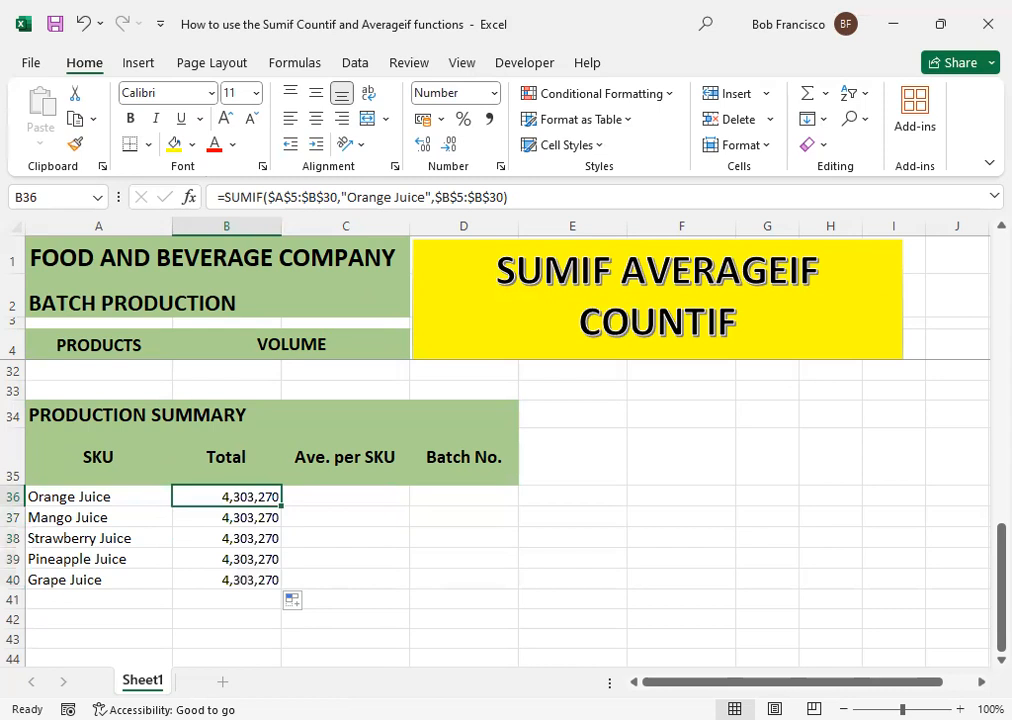
Step: Examine the range, criteria and sum range of the copied SUMIF formulas in B36:B40, checking that the absolute references hold
key(Down)
key(Down)
key(Down)
key(Down)
key(Down)
key(Up)
key(Up)
key(Up)
key(Up)
key(Up)
click(281, 200)
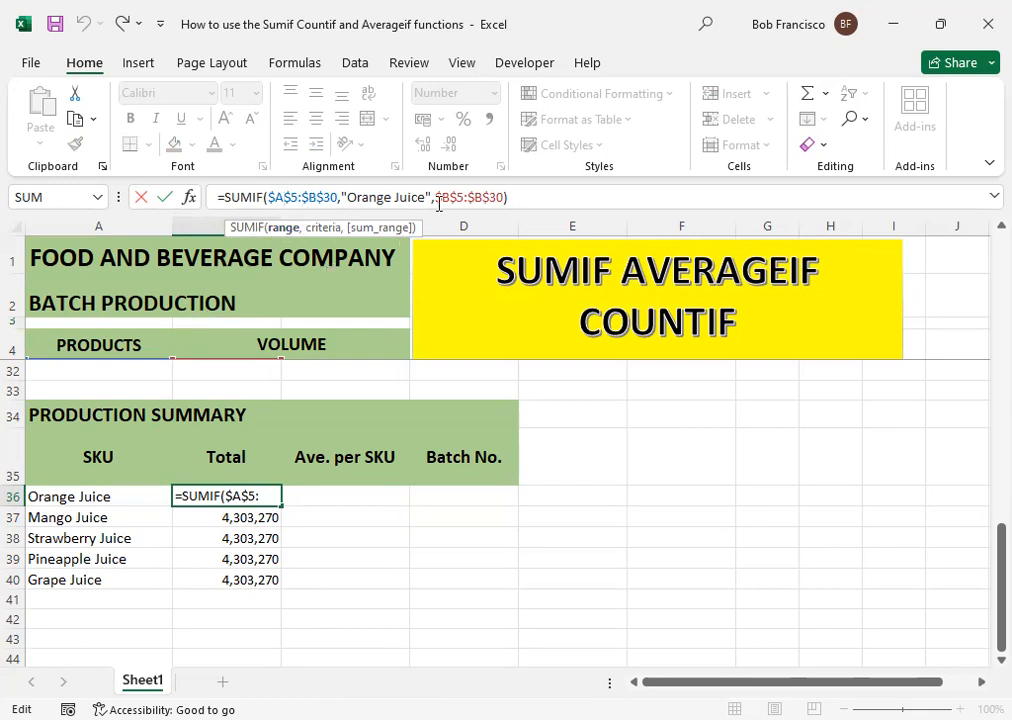
click(455, 202)
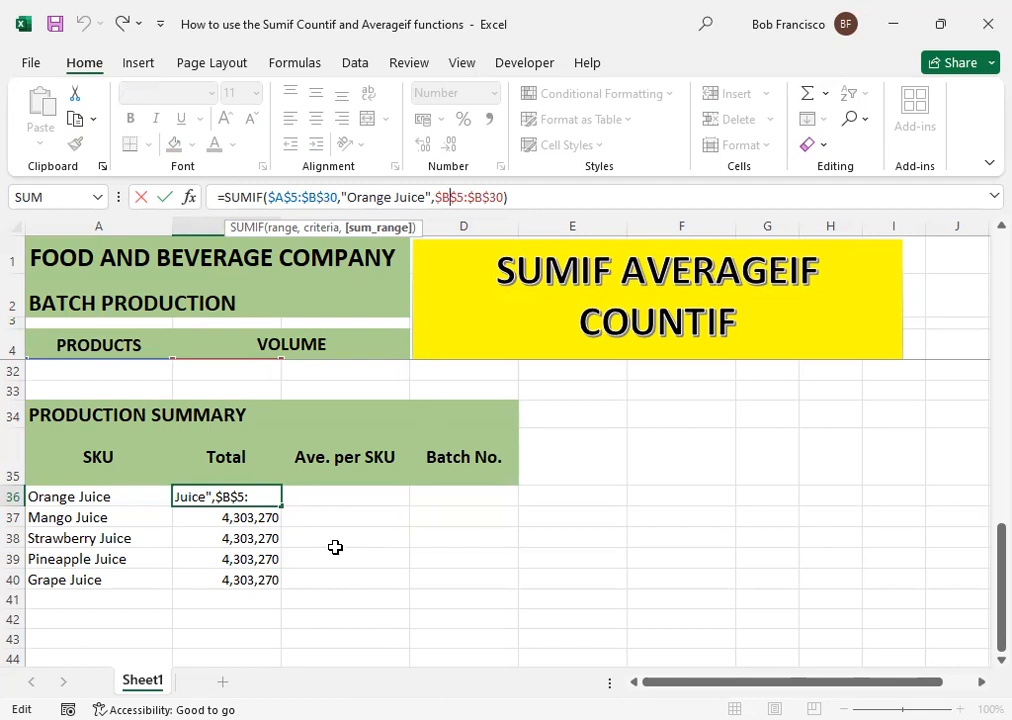
key(Return)
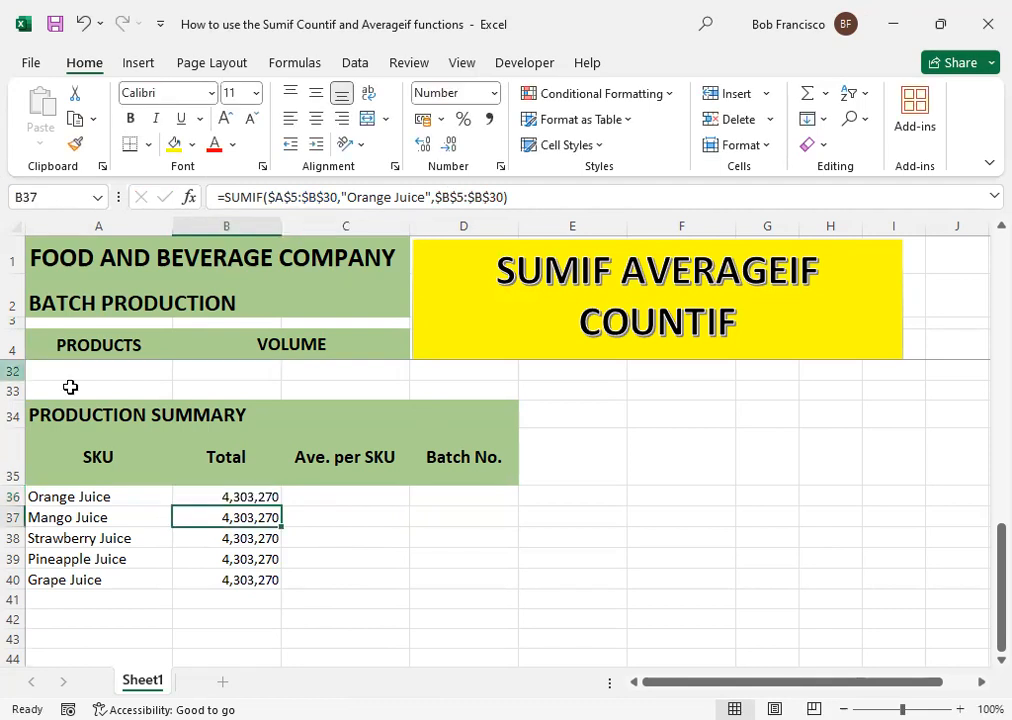
click(229, 496)
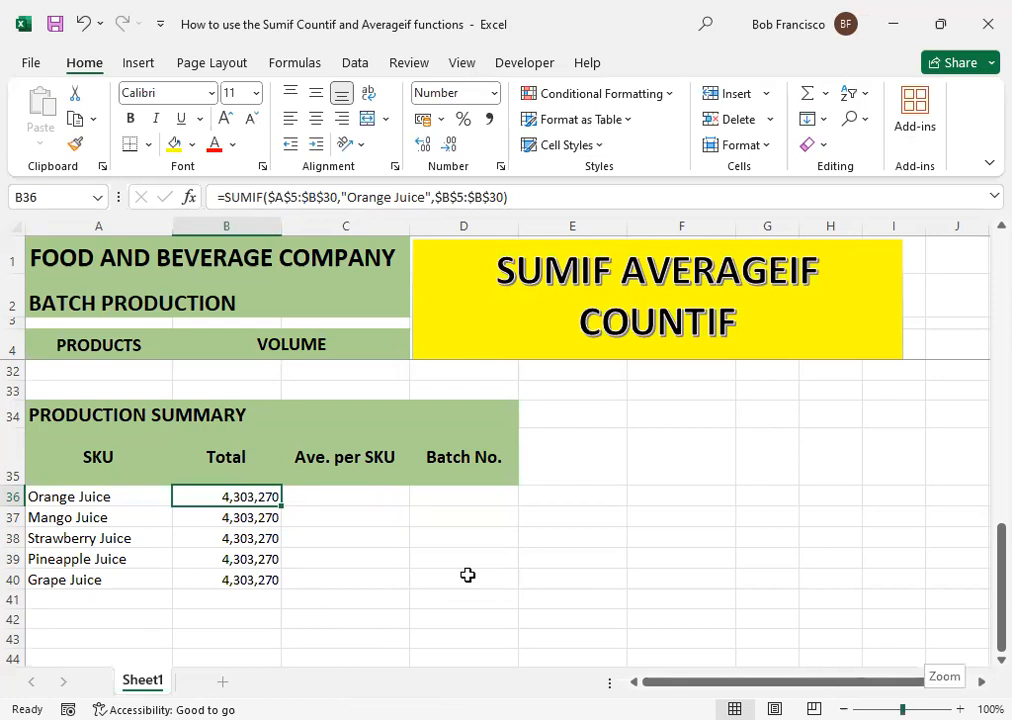
Step: Replace the criterion in B37's SUMIF formula with "Mango Juice" and enter the formula
key(Down)
key(Left)
key(Right)
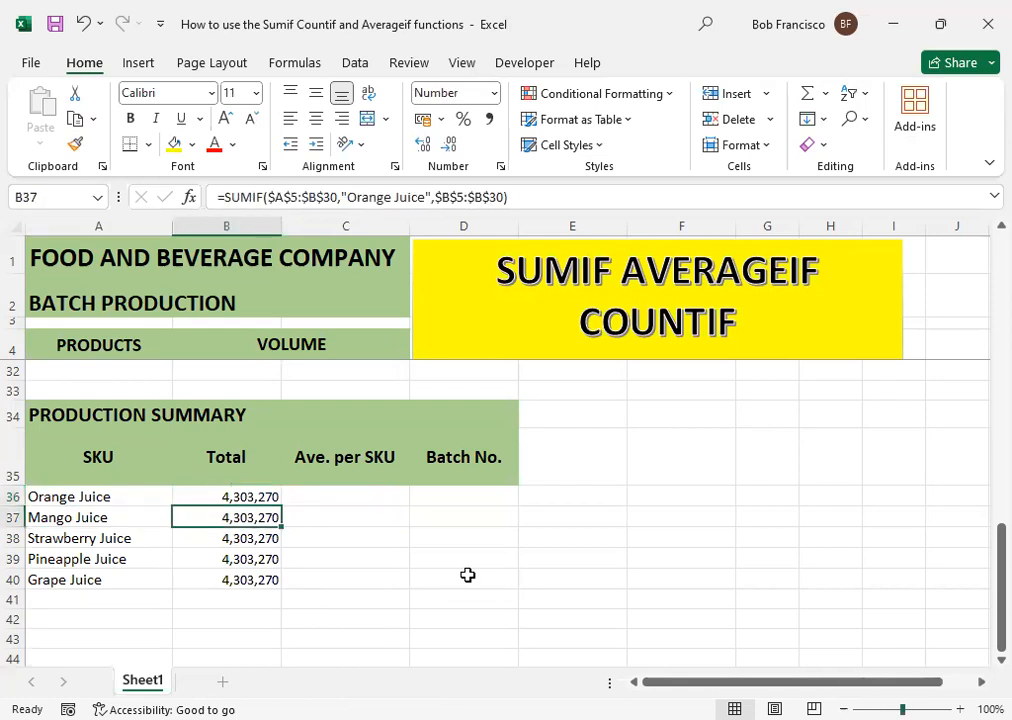
key(F2)
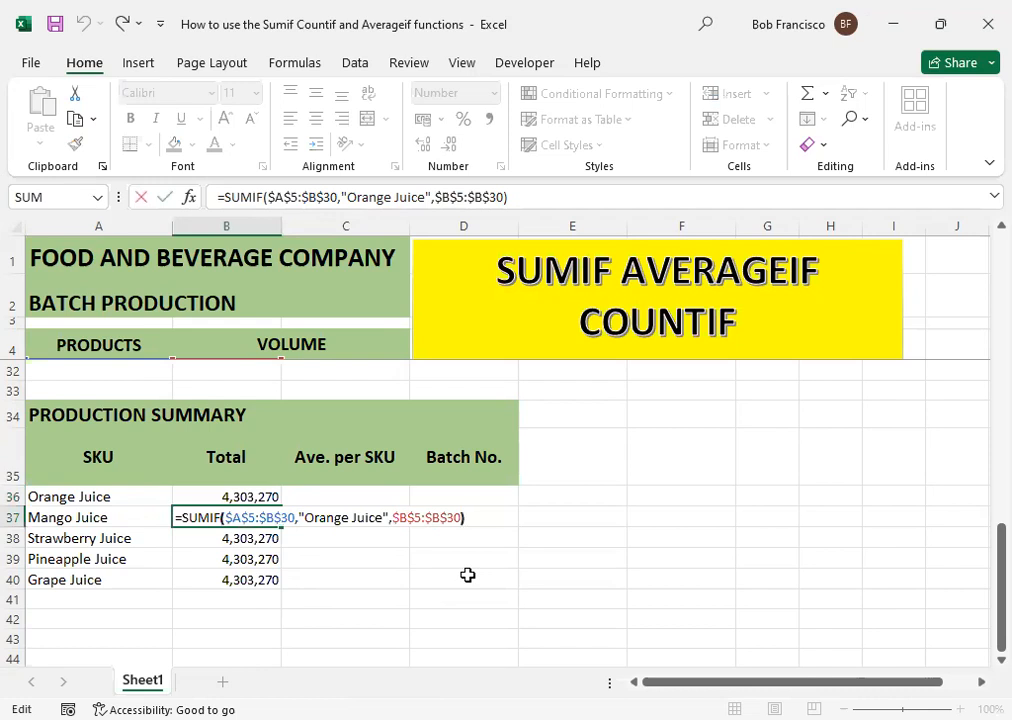
key(Left)
key(Left)
key(Left)
key(Left)
key(Left)
key(Left)
key(Left)
key(Left)
key(Left)
key(Left)
key(Left)
key(Left)
key(Left)
key(Left)
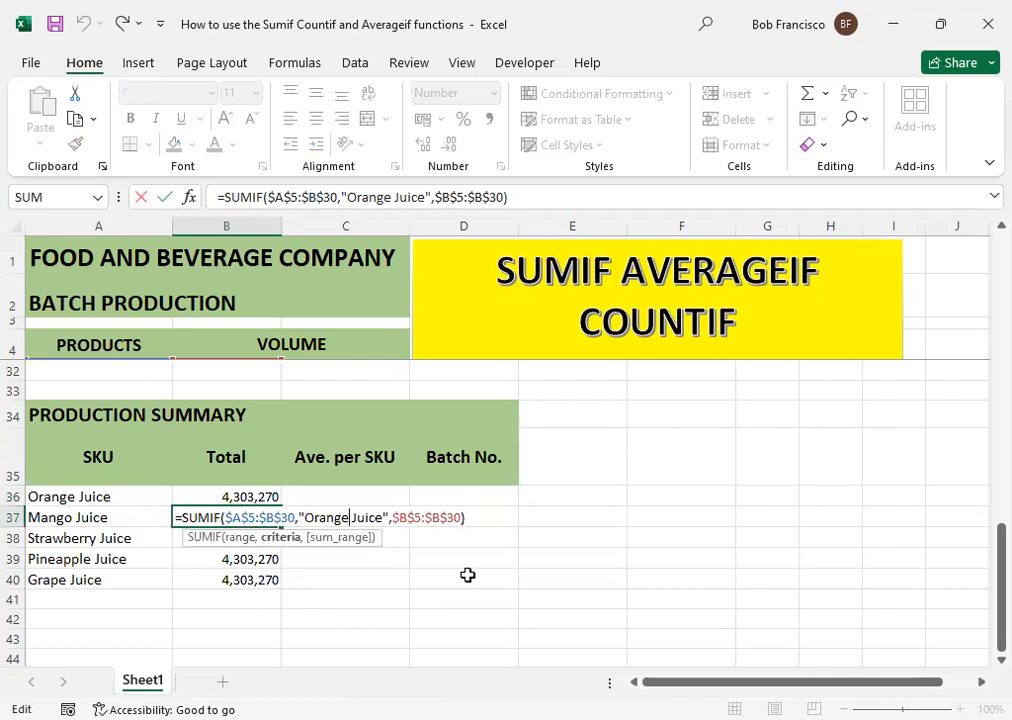
key(BackSpace)
key(BackSpace)
key(BackSpace)
key(BackSpace)
key(BackSpace)
key(BackSpace)
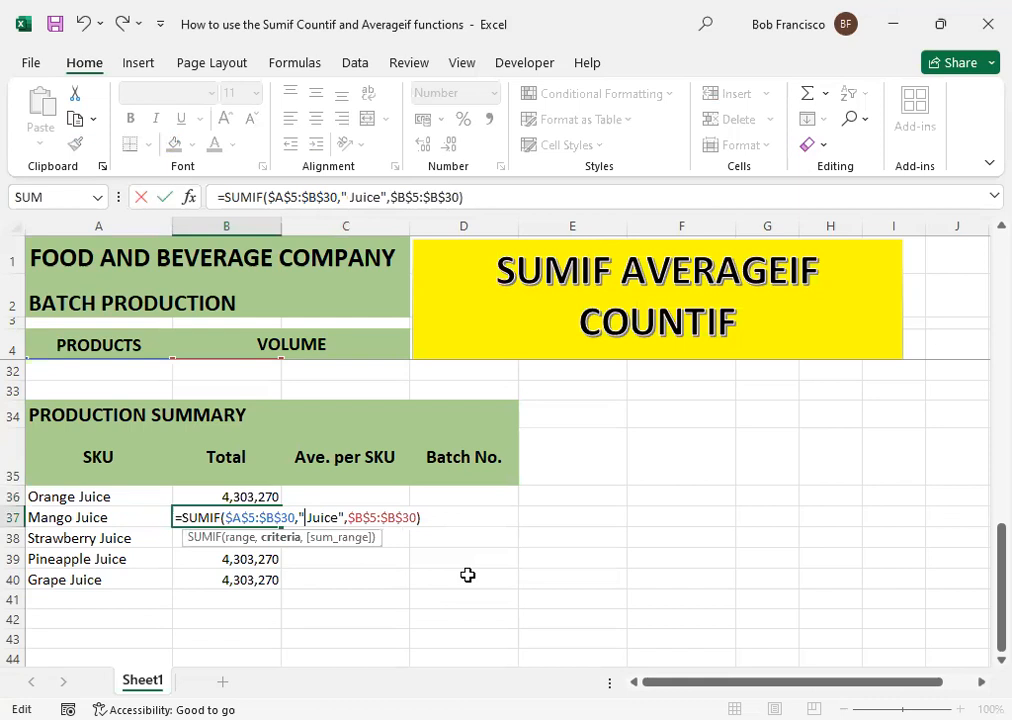
text(Mango)
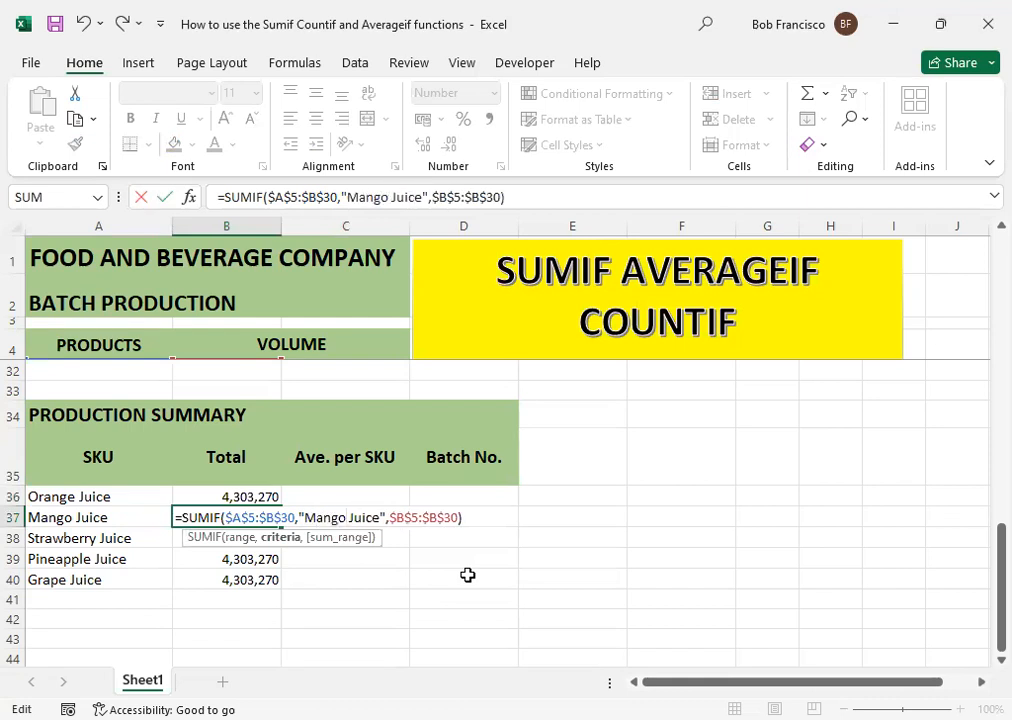
key(ctrl+Return)
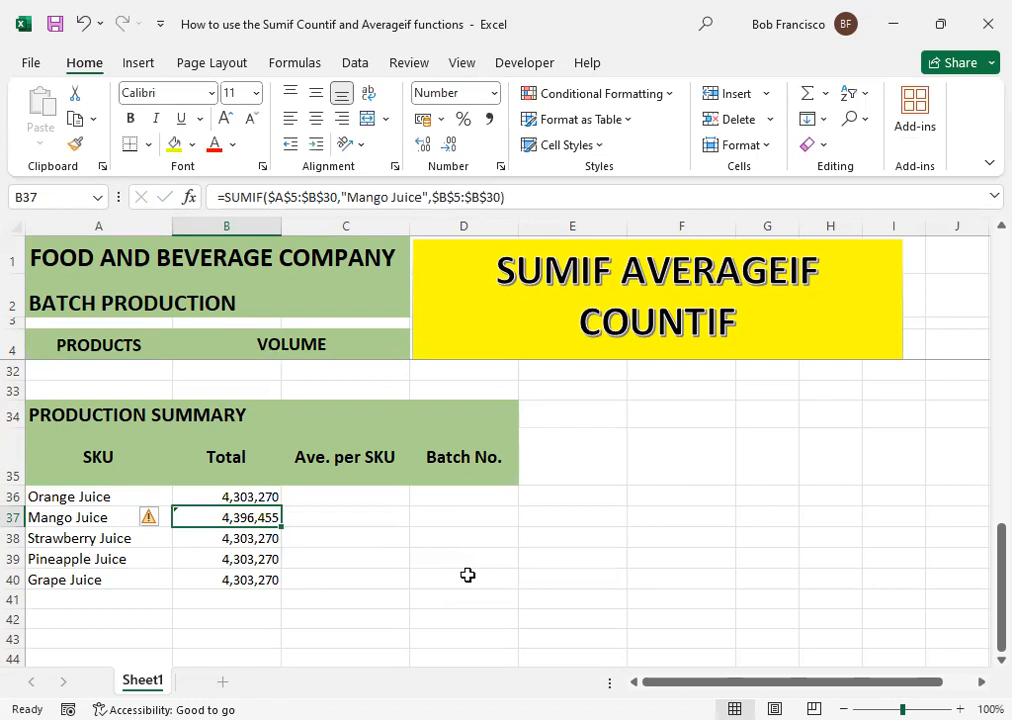
Step: Replace the criterion in B38's SUMIF formula with "Strawberry Juice" and enter the formula
key(Down)
key(Left)
key(Right)
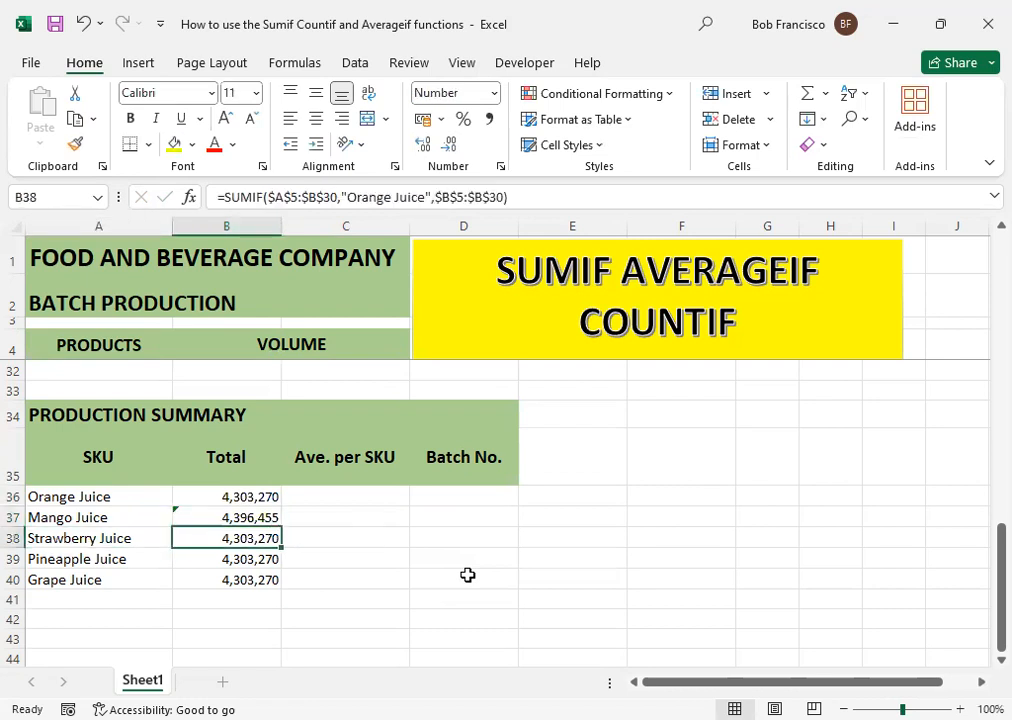
key(F2)
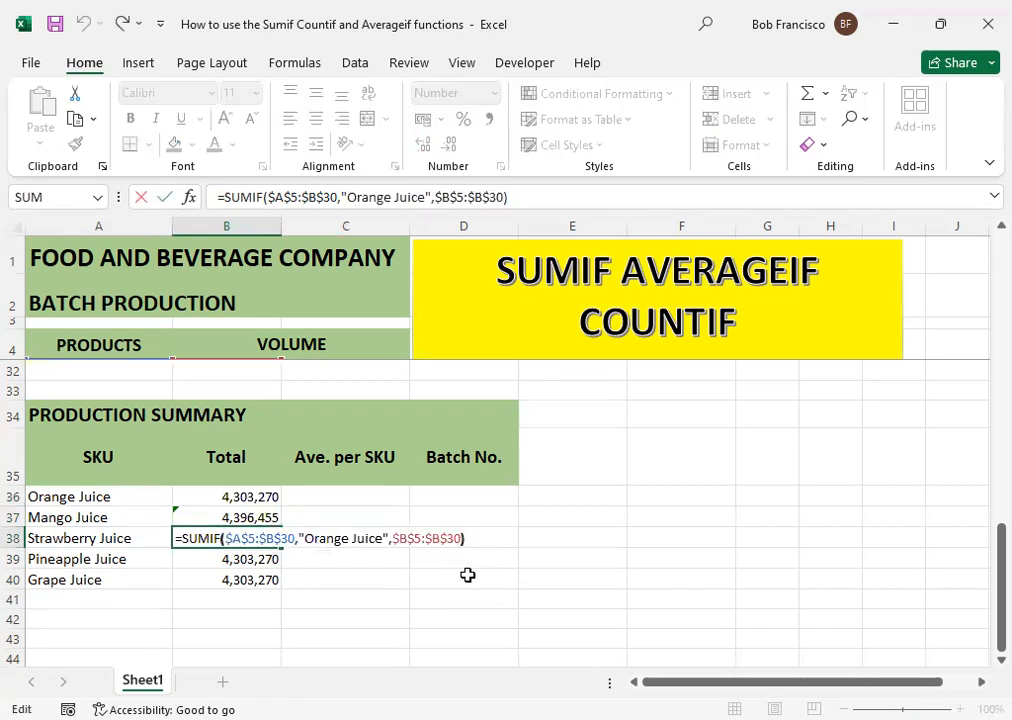
key(Left)
key(Left)
key(Left)
key(Left)
key(Left)
key(Left)
key(Left)
key(Left)
key(Left)
key(Left)
key(Left)
key(Left)
key(Left)
key(Left)
key(Left)
key(Left)
key(Left)
key(Left)
key(Left)
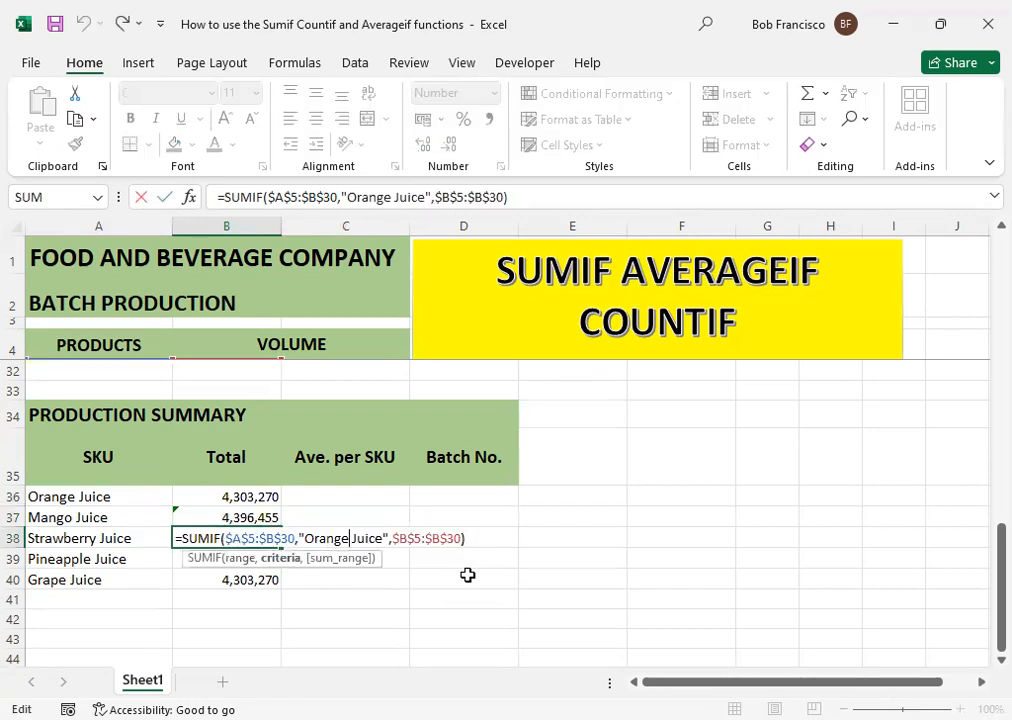
key(BackSpace)
key(BackSpace)
key(BackSpace)
key(BackSpace)
key(BackSpace)
key(BackSpace)
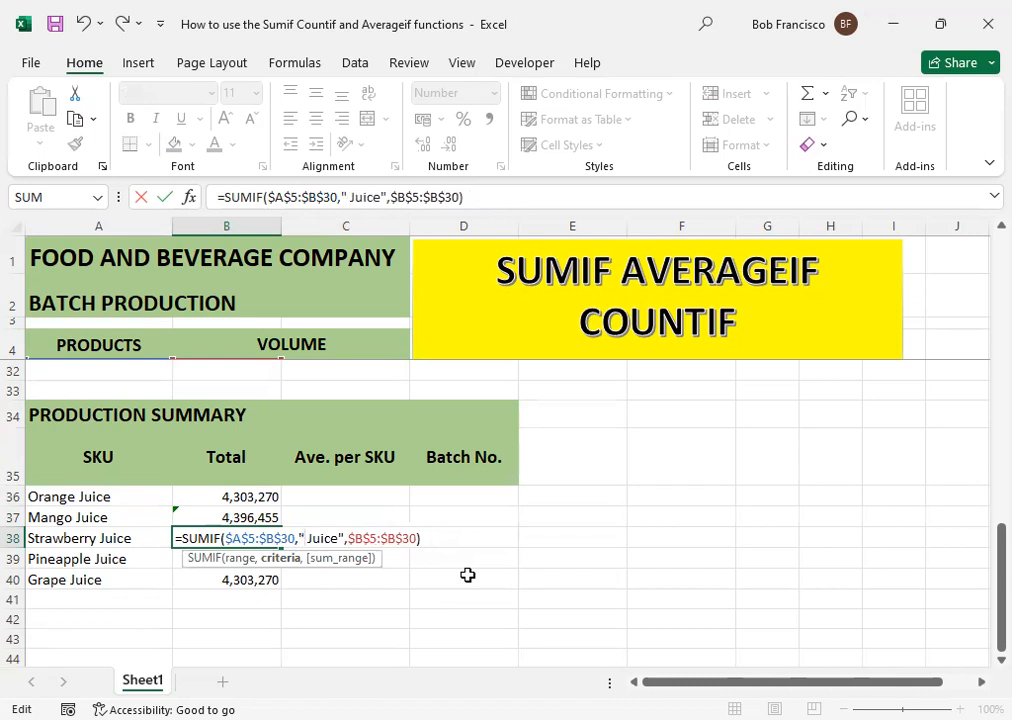
text(Straw)
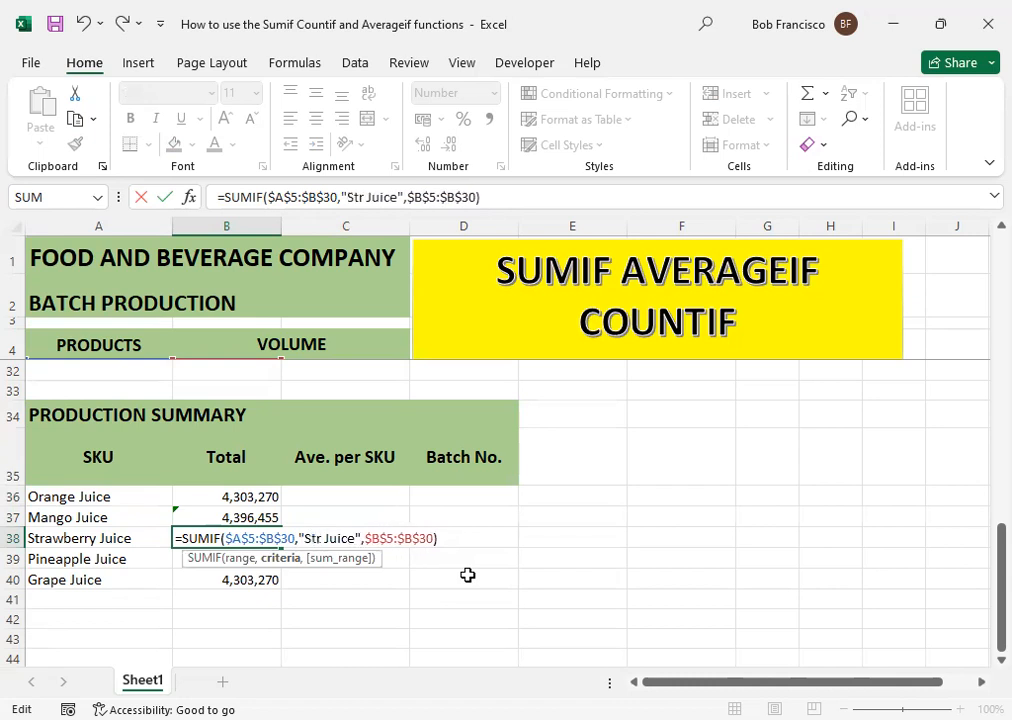
text(berry)
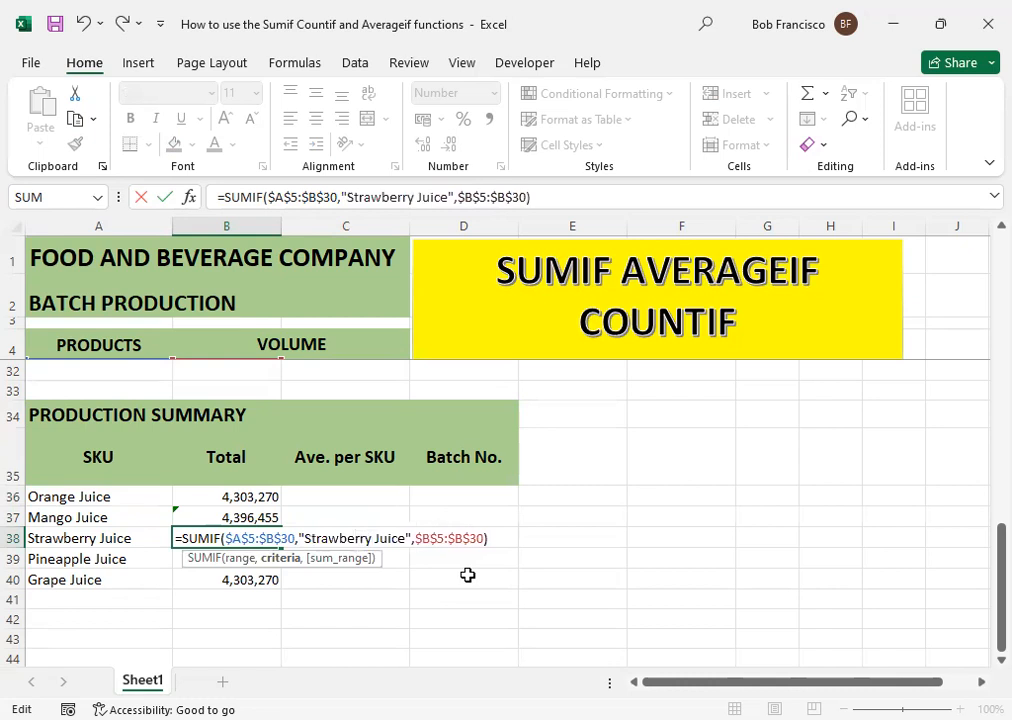
key(Return)
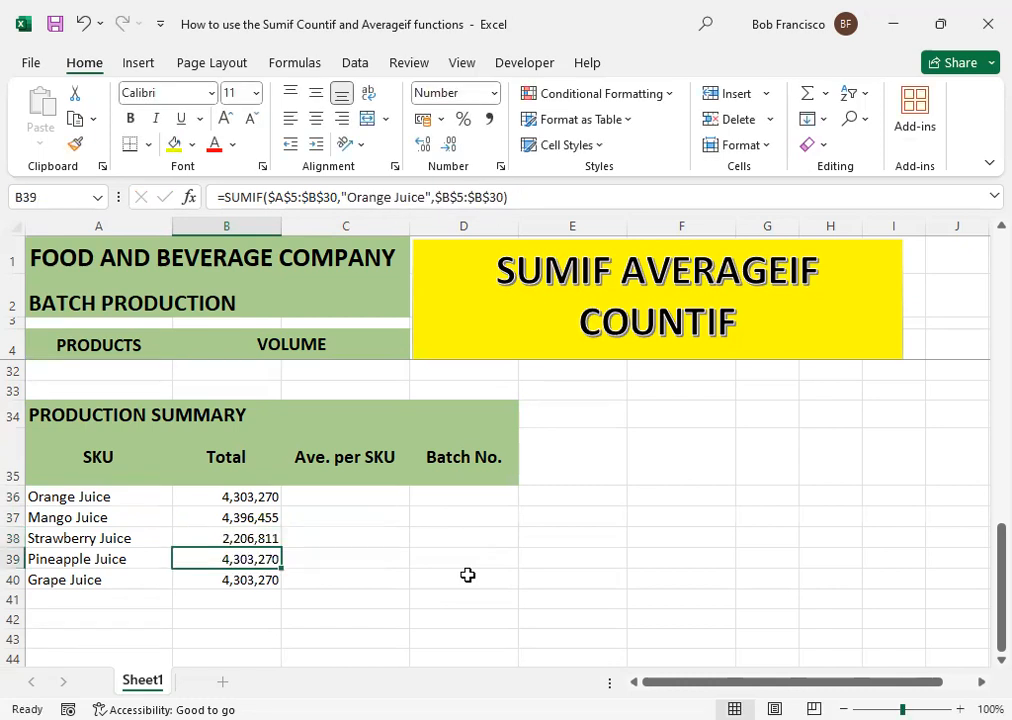
Step: Replace the criterion in B39's SUMIF formula with "Pineapple Juice" and enter the formula
key(F2)
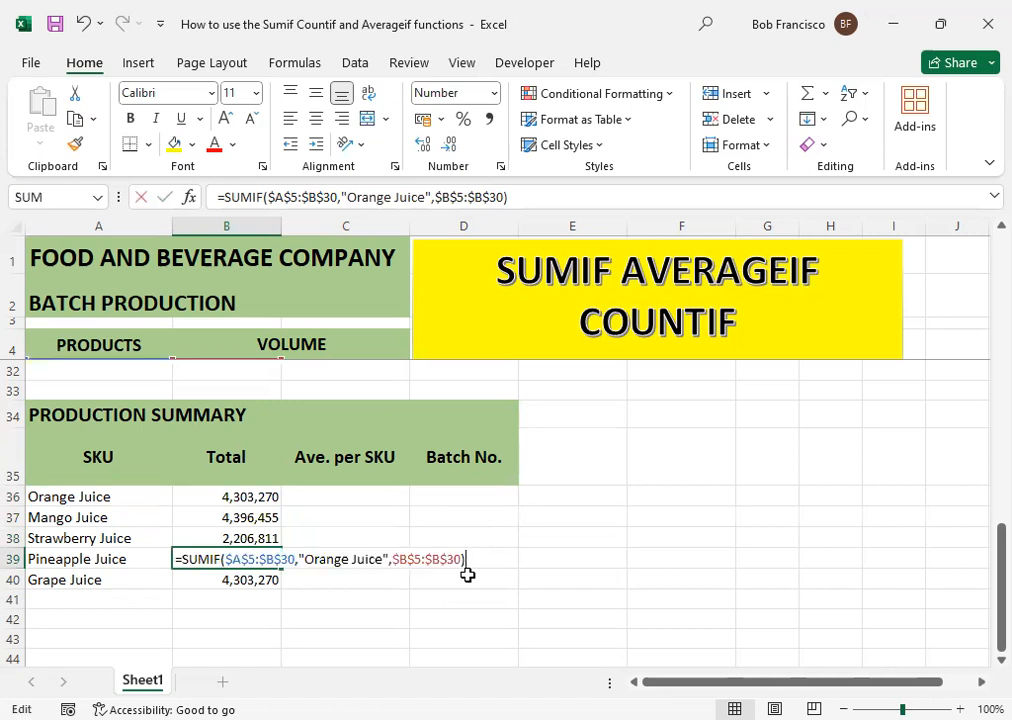
key(Left)
key(Left)
key(Left)
key(Left)
key(Left)
key(Left)
key(Left)
key(Left)
key(Left)
key(Left)
key(Left)
key(Left)
key(Left)
key(Left)
key(Left)
key(Left)
key(Left)
key(Left)
key(Left)
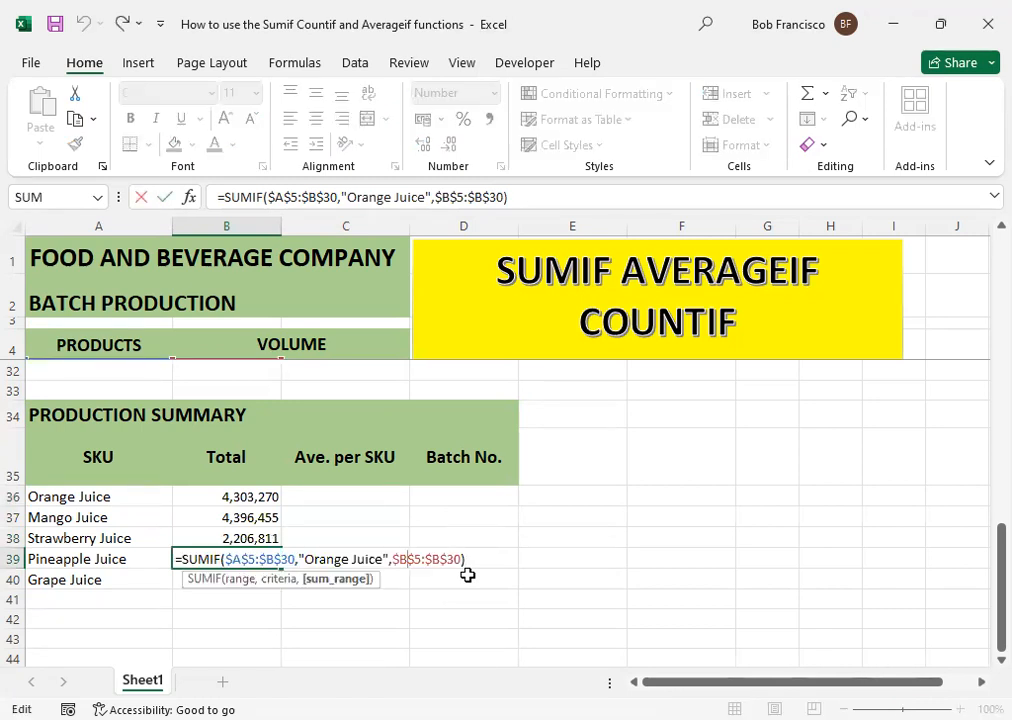
key(BackSpace)
key(BackSpace)
key(BackSpace)
key(BackSpace)
key(BackSpace)
key(BackSpace)
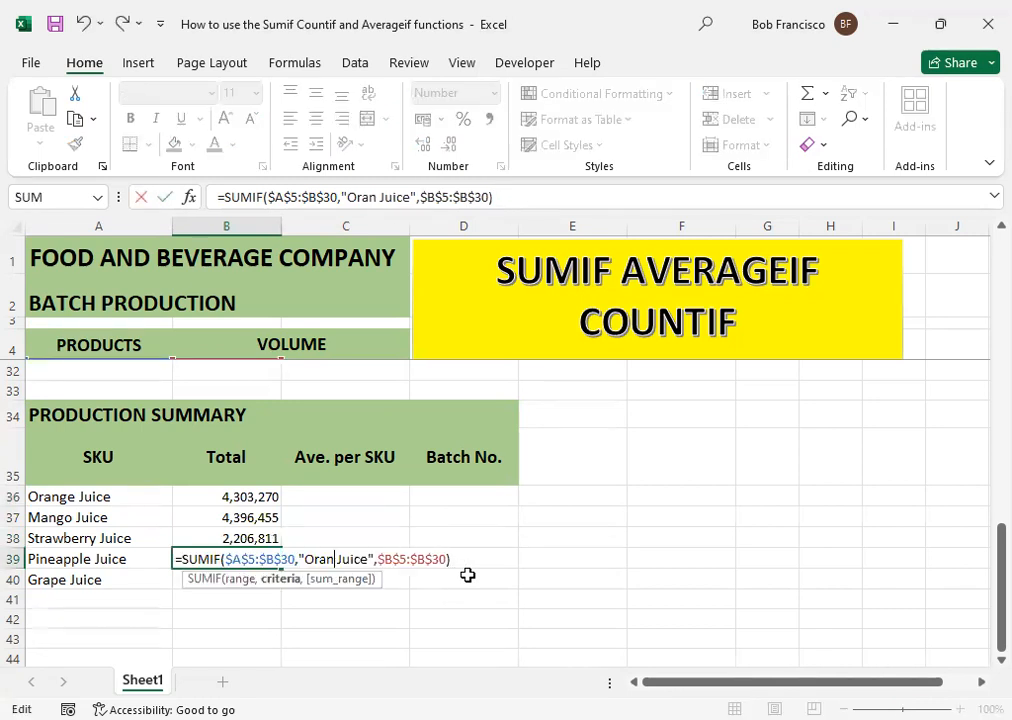
text(Pinea)
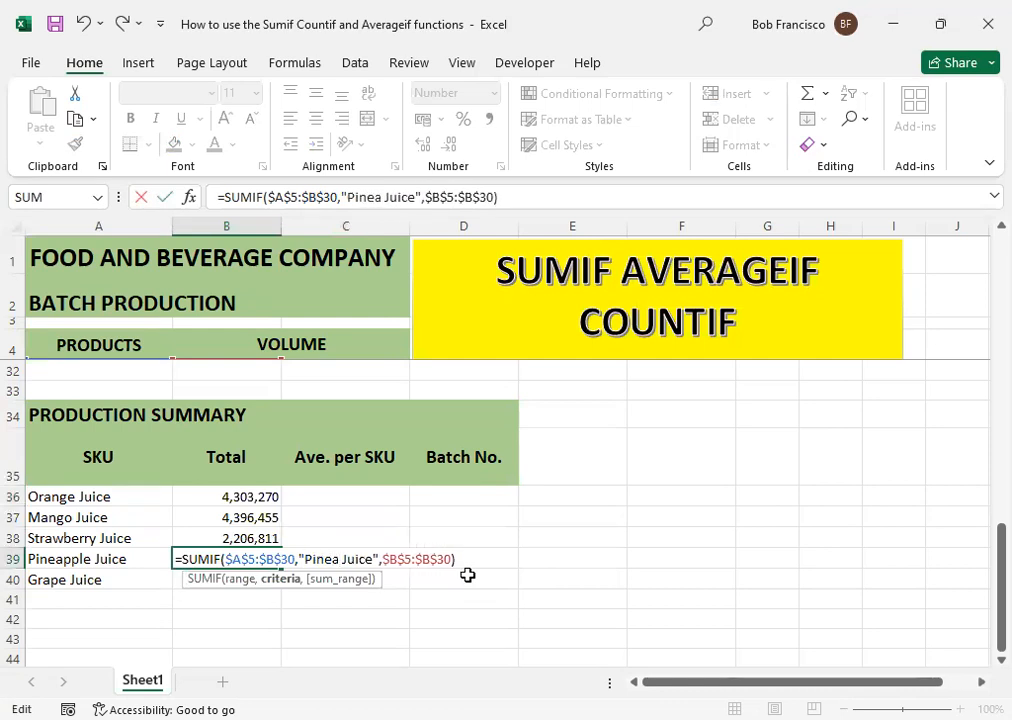
text(pple)
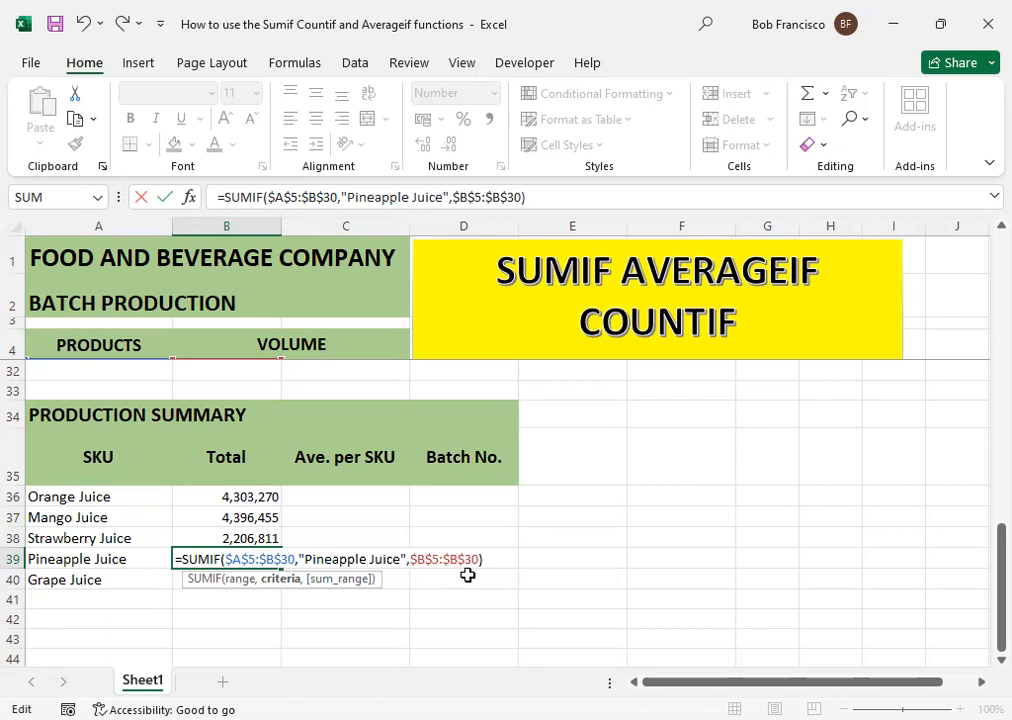
key(Return)
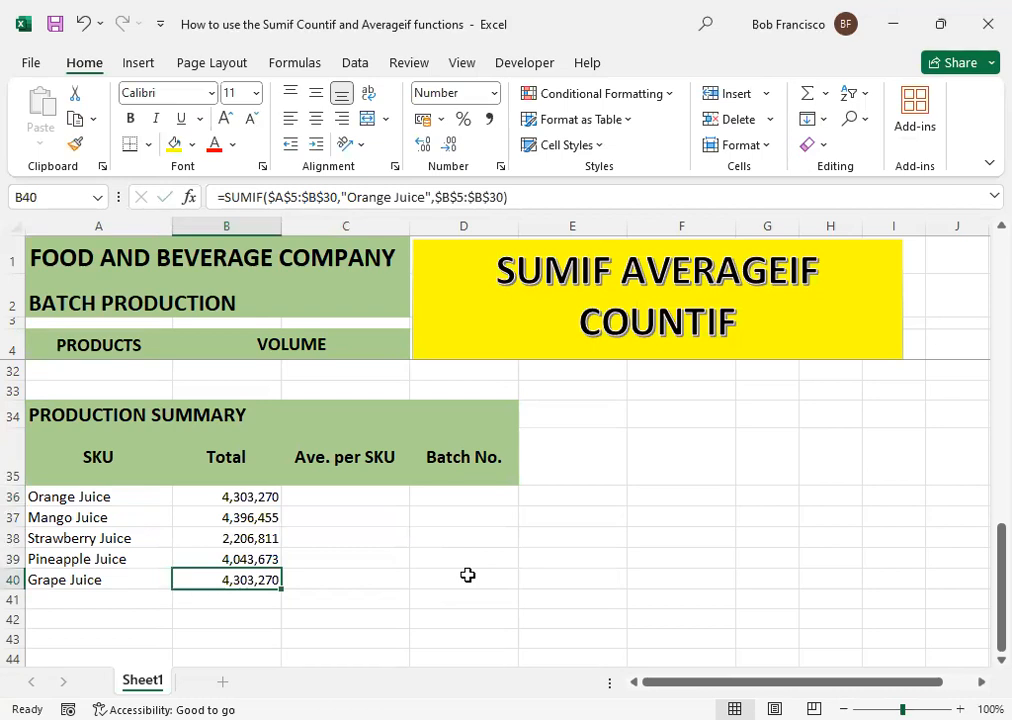
Step: Replace the criterion in B40's SUMIF formula with "Grape Juice" and enter the formula
key(F2)
key(Left)
key(Left)
key(Left)
key(Left)
key(Left)
key(Left)
key(Left)
key(Left)
key(Left)
key(Left)
key(Left)
key(Left)
key(Left)
key(Left)
key(Left)
key(Left)
key(Left)
key(Left)
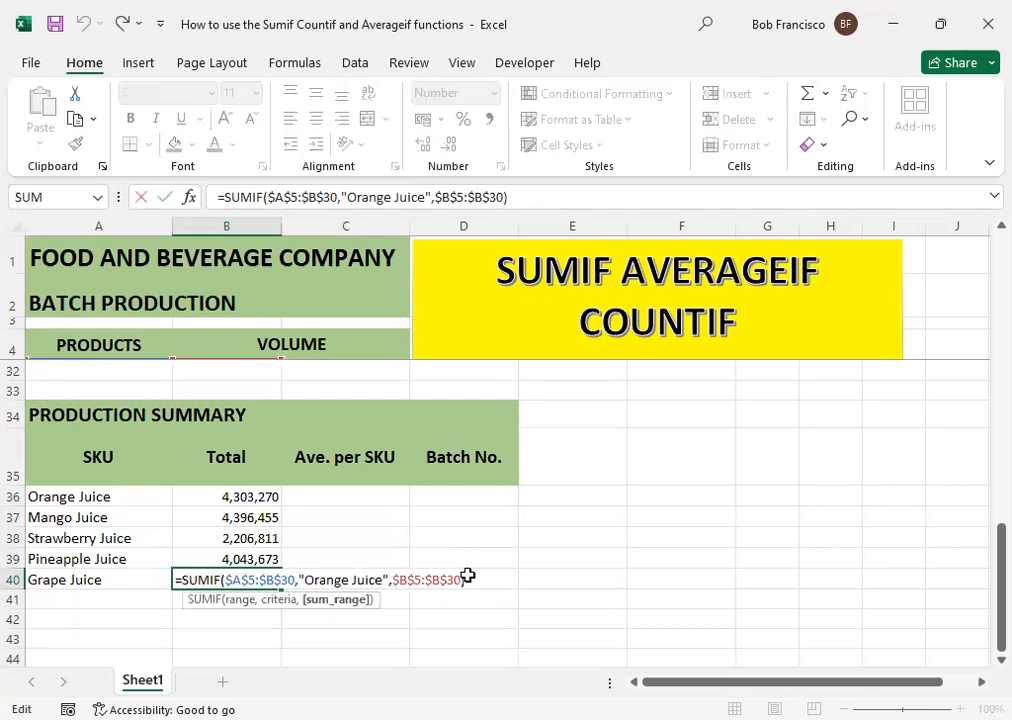
key(BackSpace)
key(BackSpace)
key(BackSpace)
key(BackSpace)
key(BackSpace)
key(BackSpace)
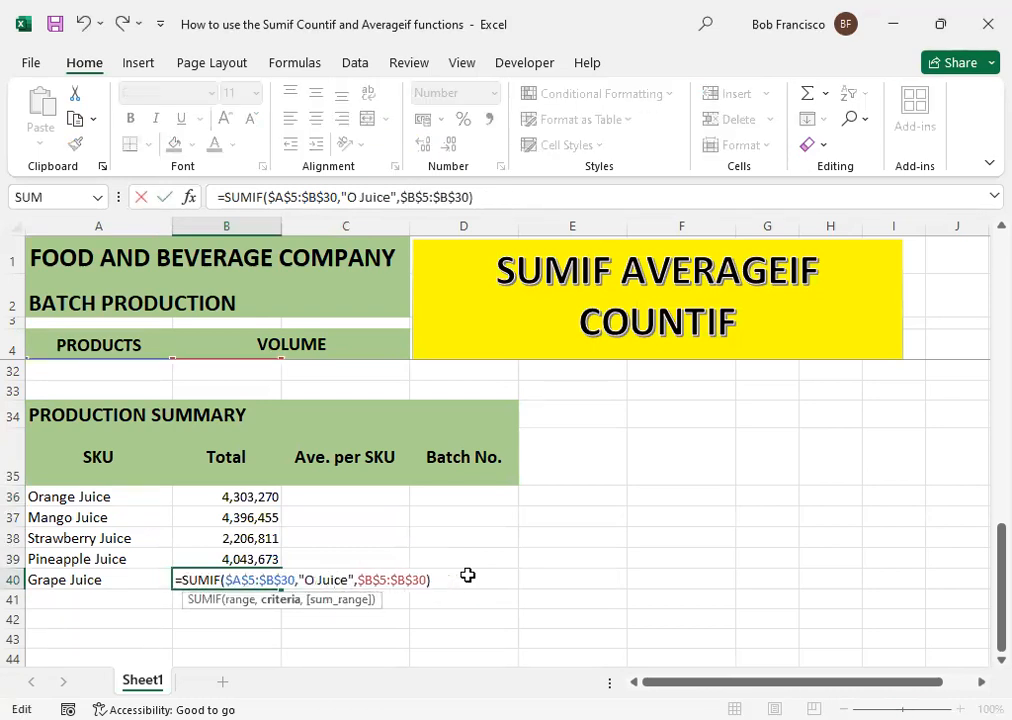
text(Gra)
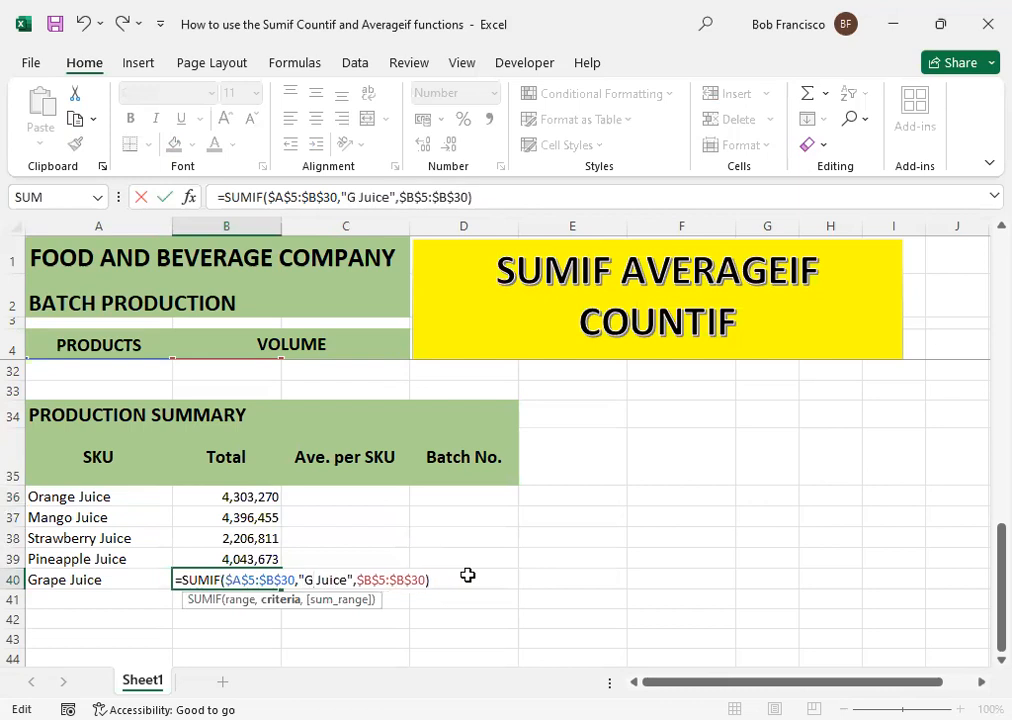
text(pe)
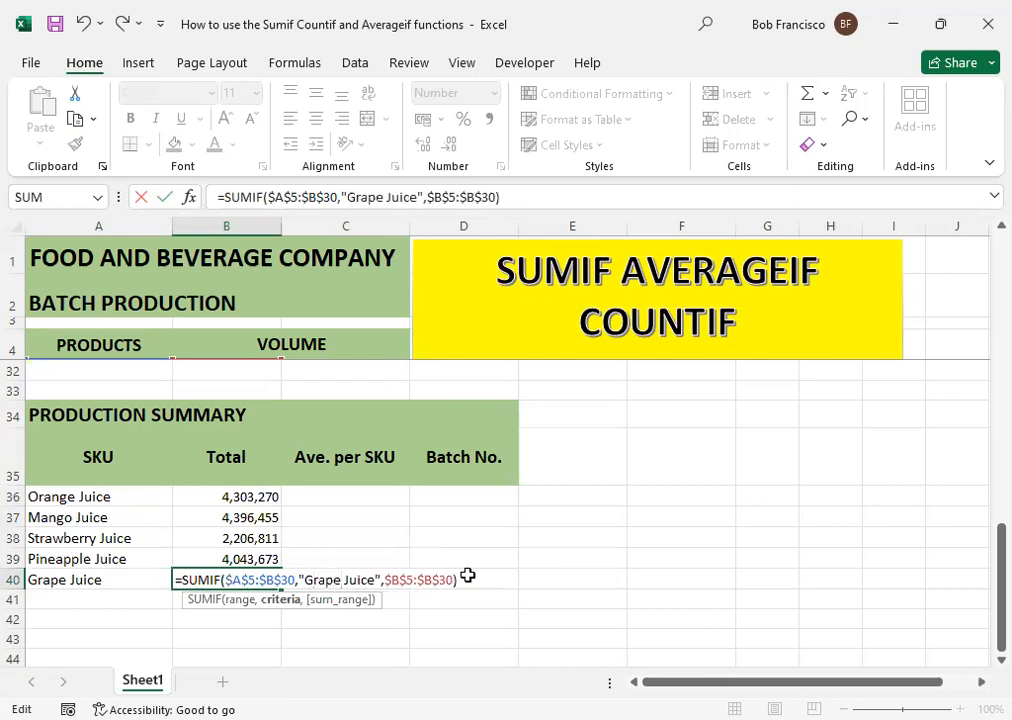
key(ctrl+Return)
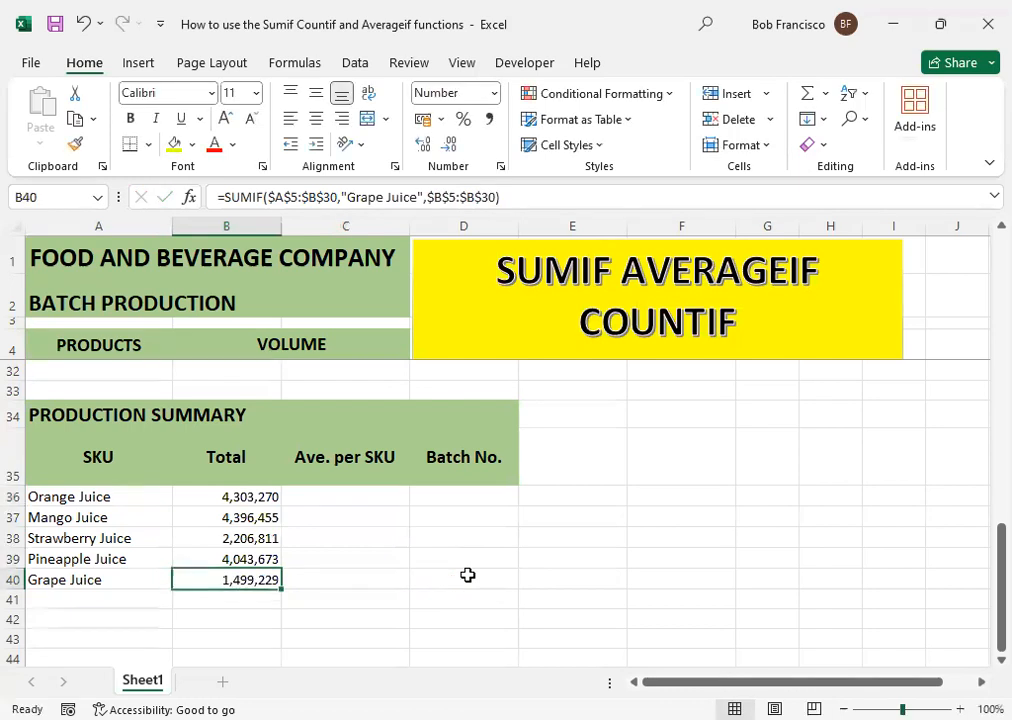
Step: Copy the Orange Juice SUMIF formula from B36 into C36 in the Ave. per SKU column
key(Up)
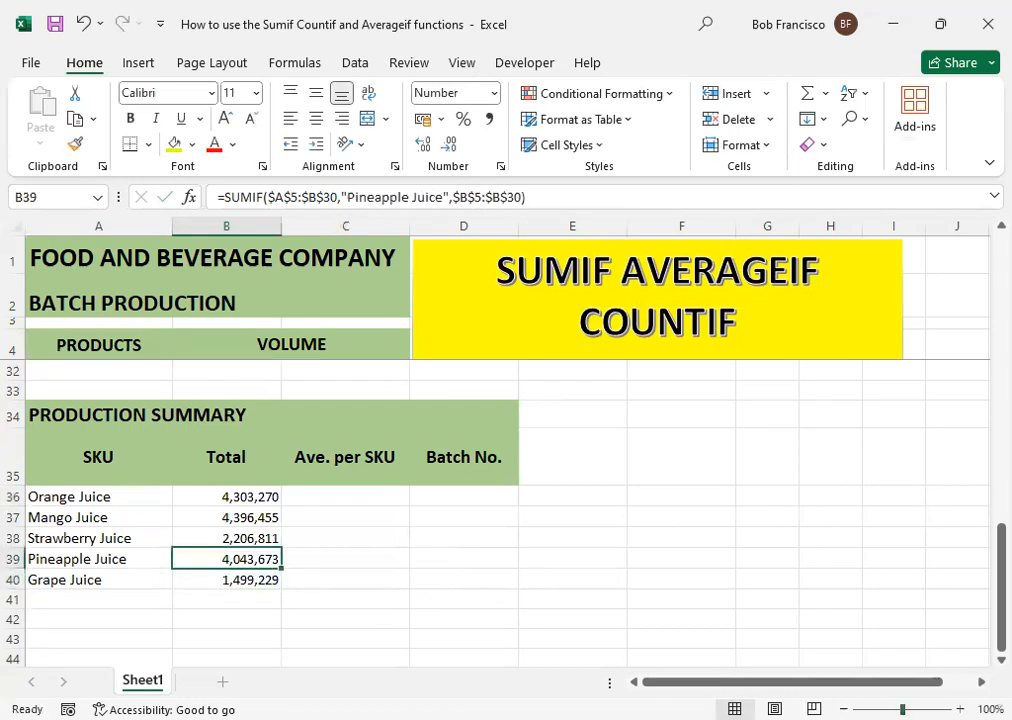
click(238, 518)
click(214, 500)
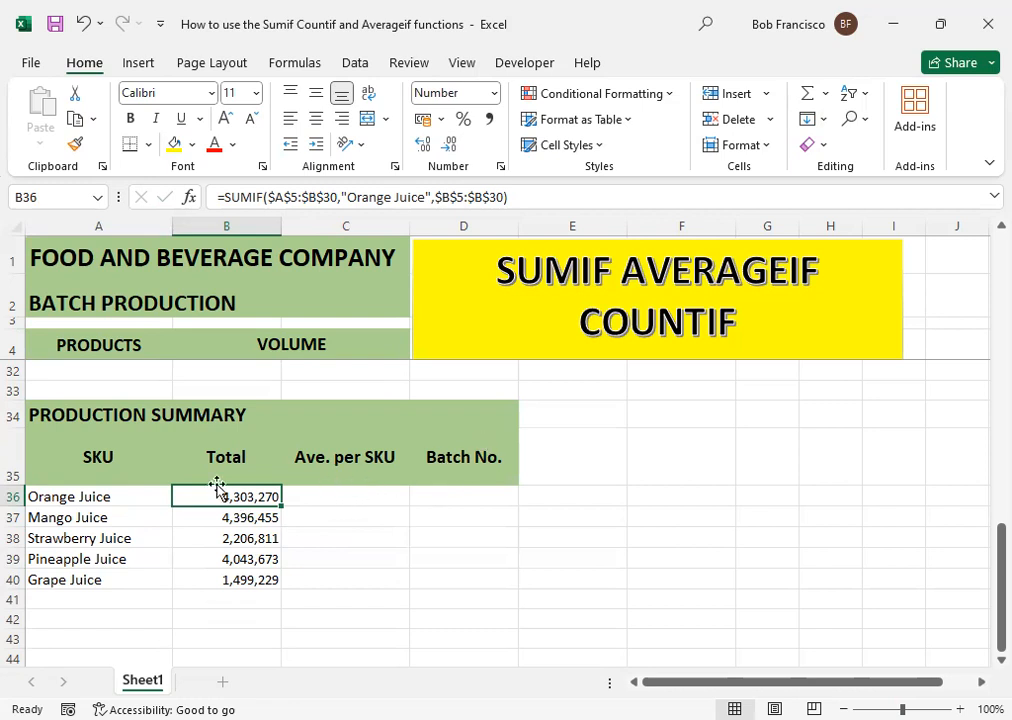
click(327, 499)
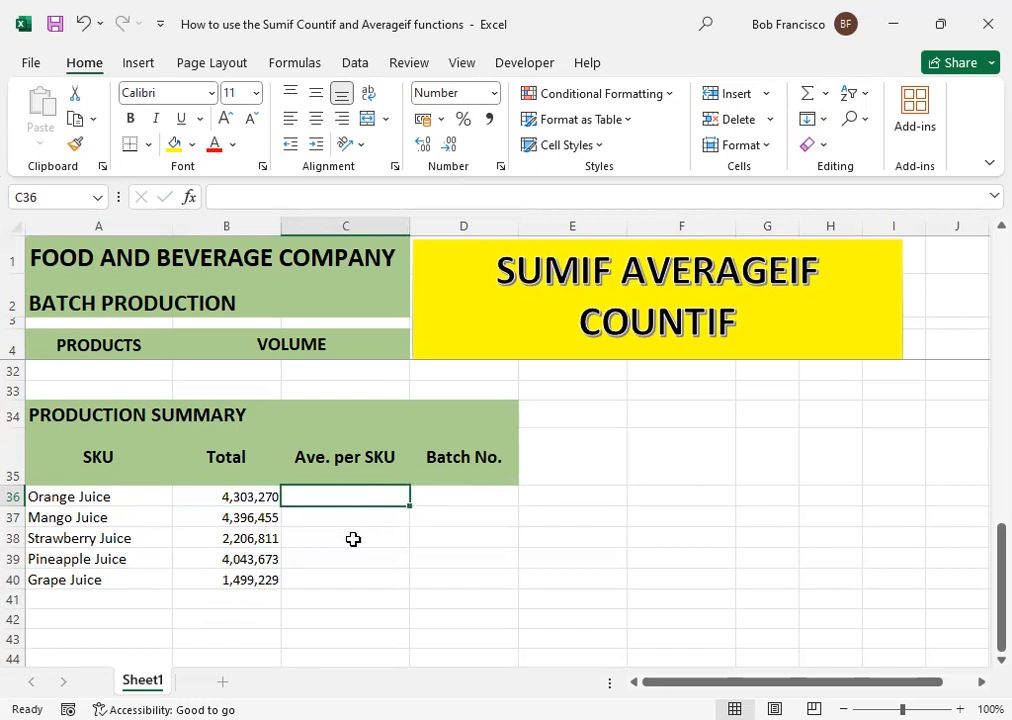
click(248, 506)
drag(285, 509, 362, 506)
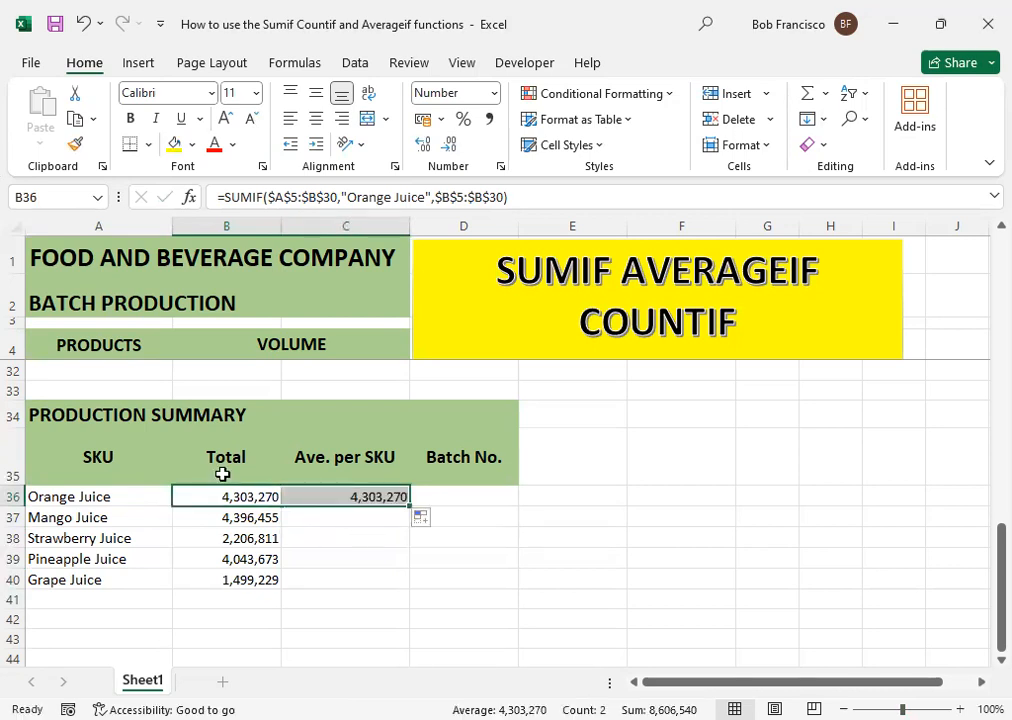
click(357, 495)
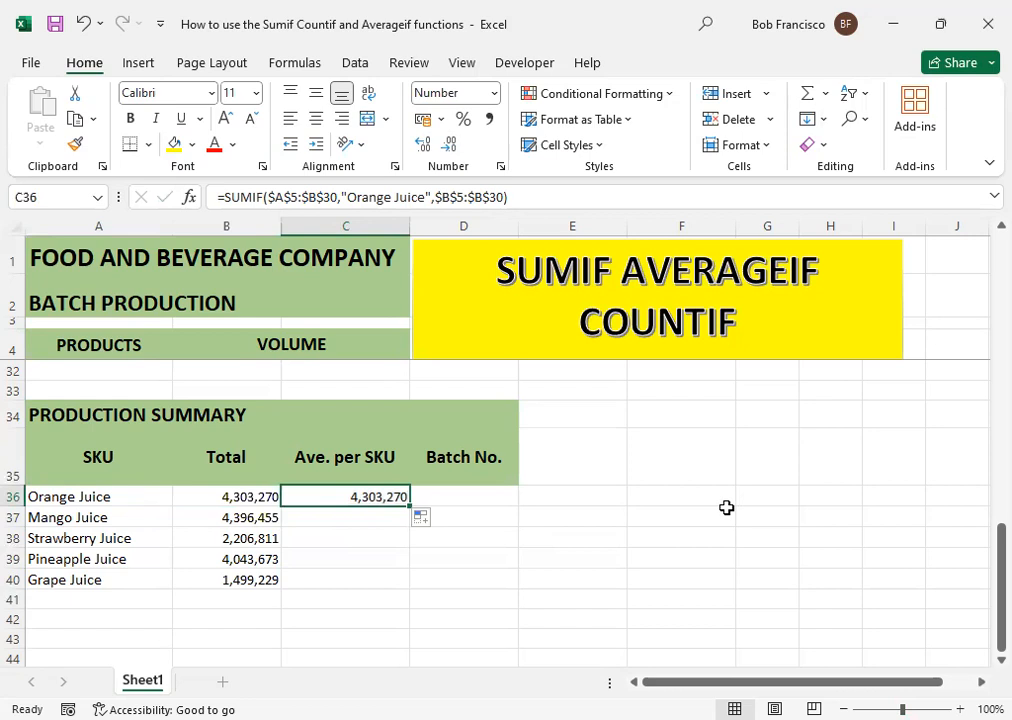
Step: Change the function in C36 from SUMIF to AVERAGEIF, keeping its arguments, and enter the formula
key(F2)
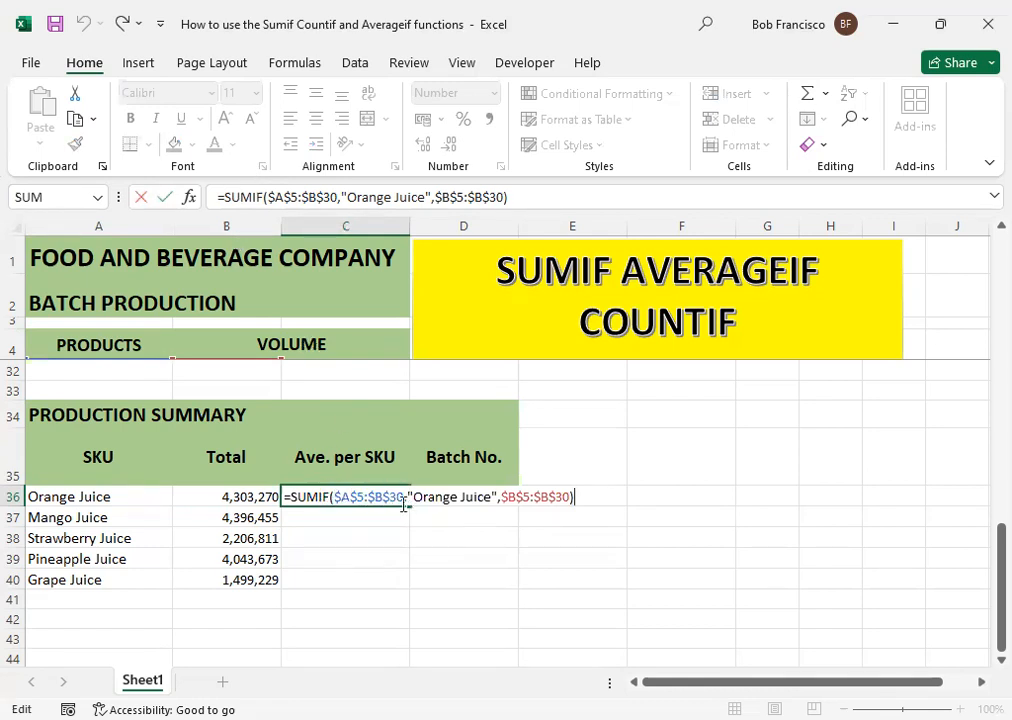
click(328, 497)
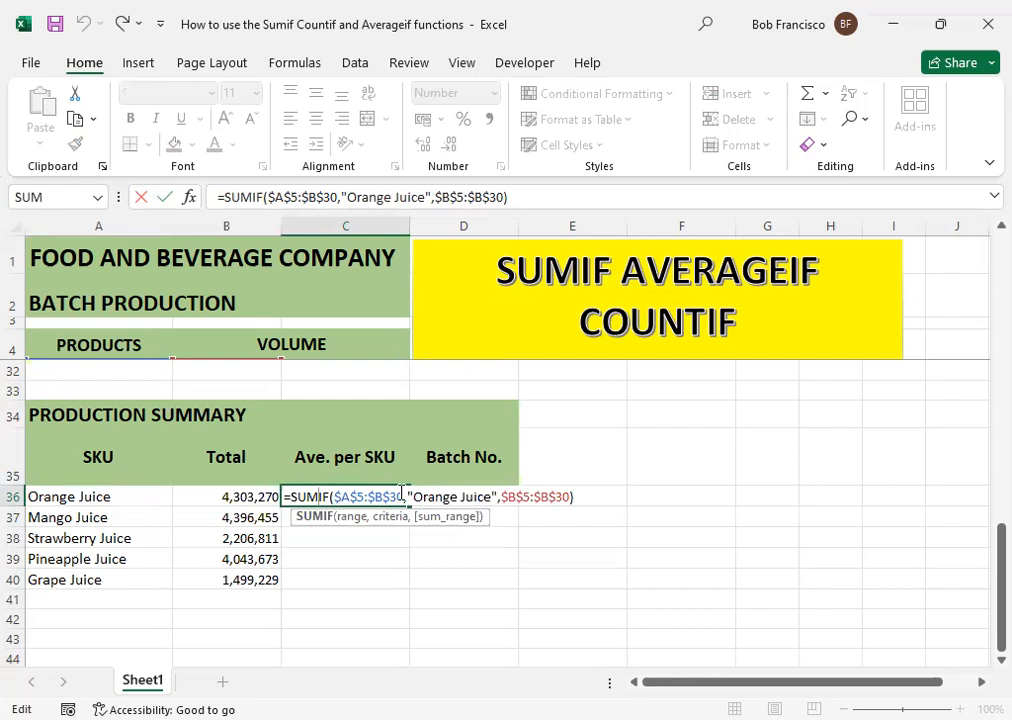
key(BackSpace)
key(BackSpace)
key(BackSpace)
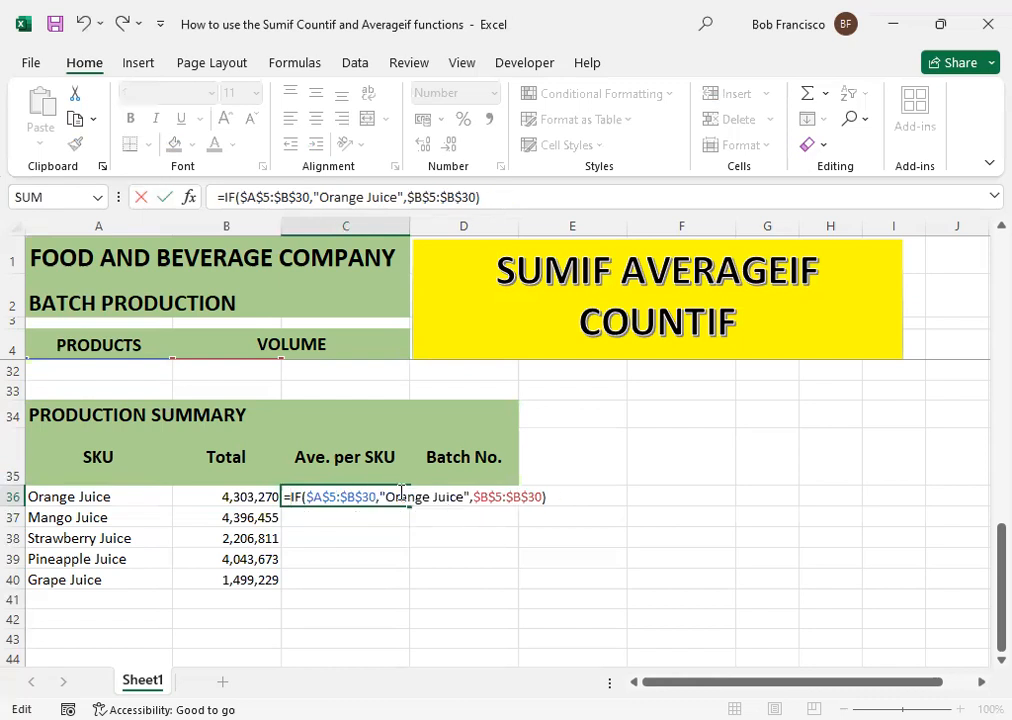
text(av)
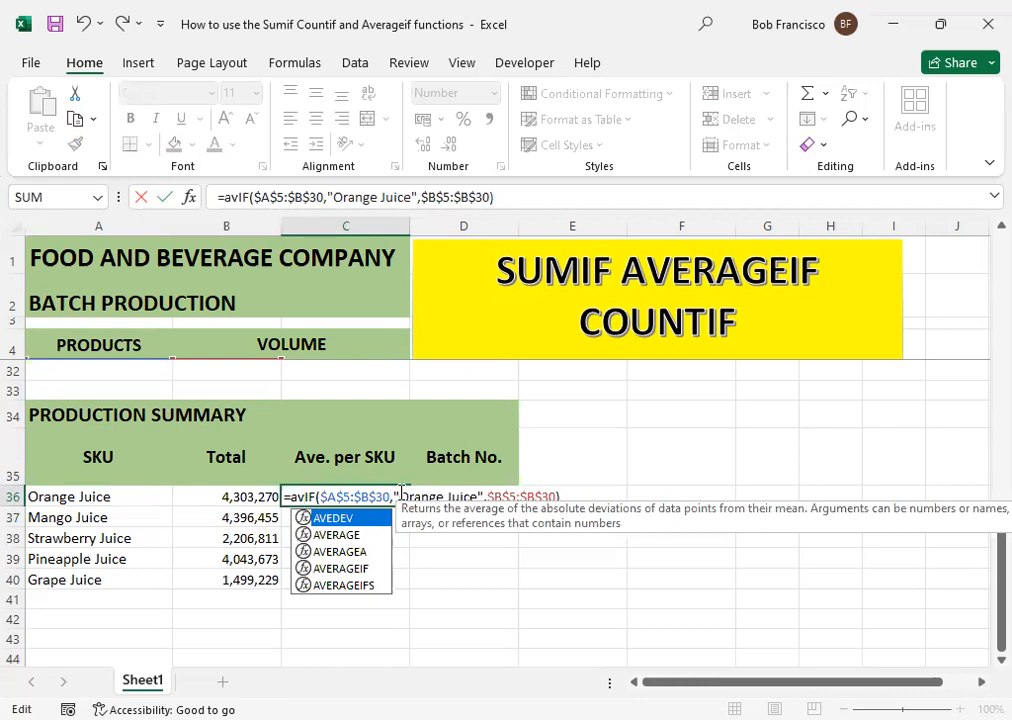
text(erage)
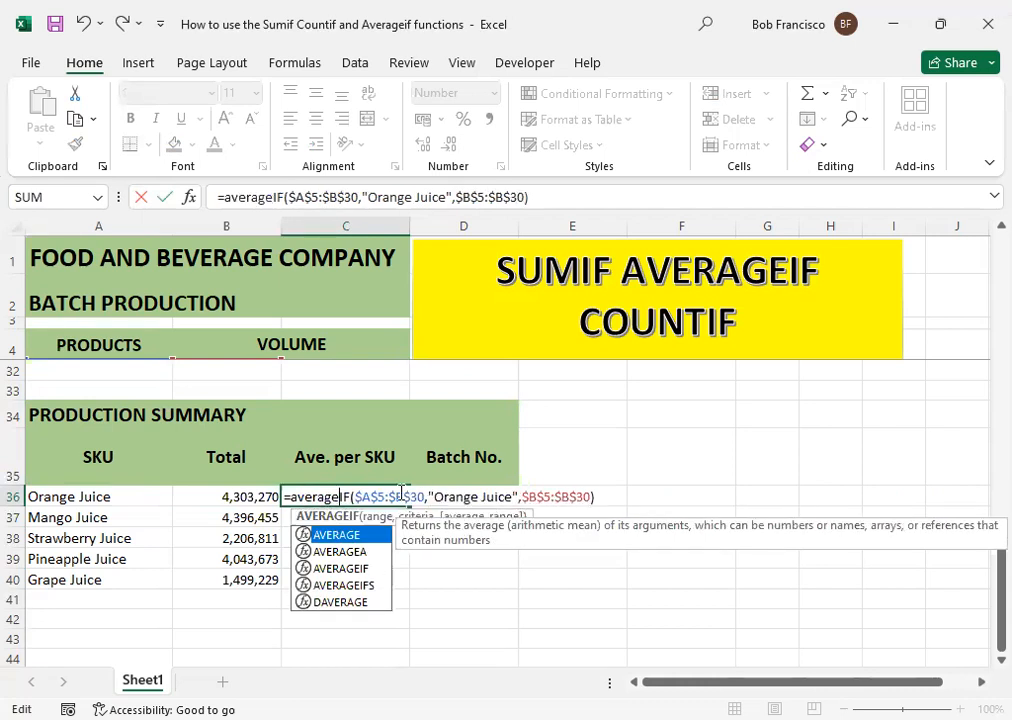
key(Return)
click(398, 490)
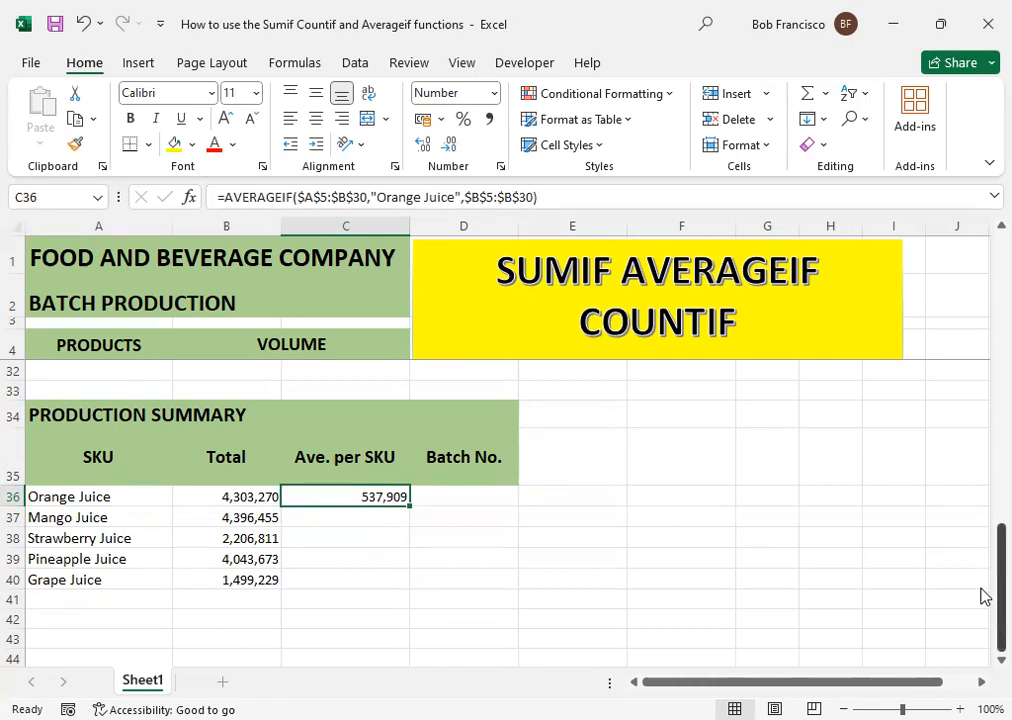
Step: Examine the product list in A5:A30 for the Orange Juice entries that the average in C36 covers
drag(981, 598, 978, 266)
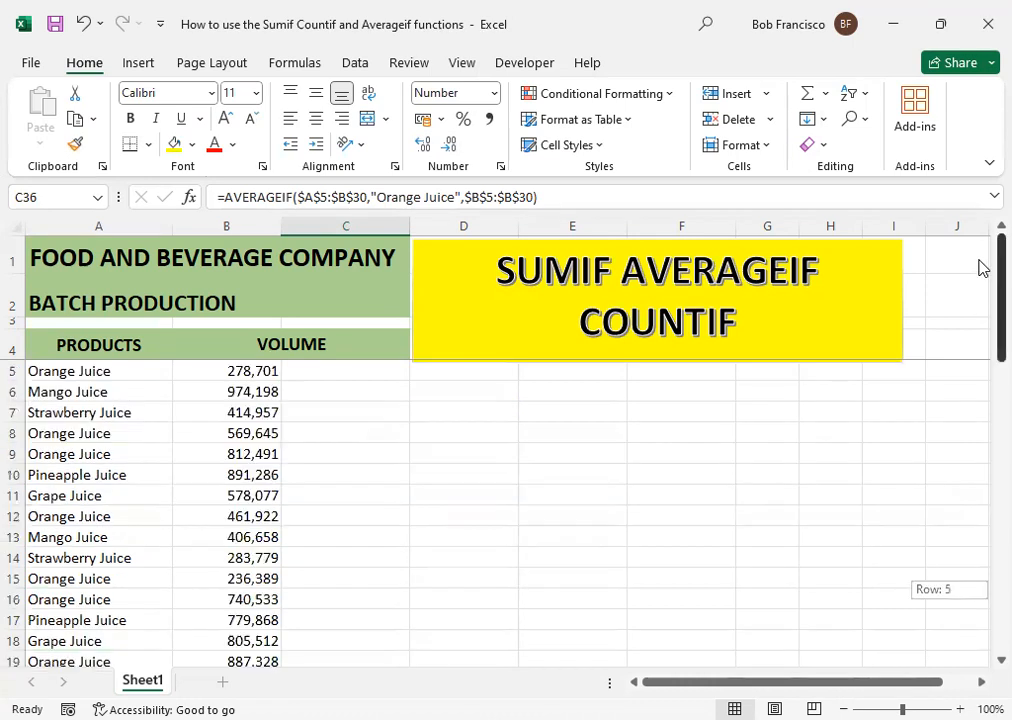
click(132, 396)
key(Up)
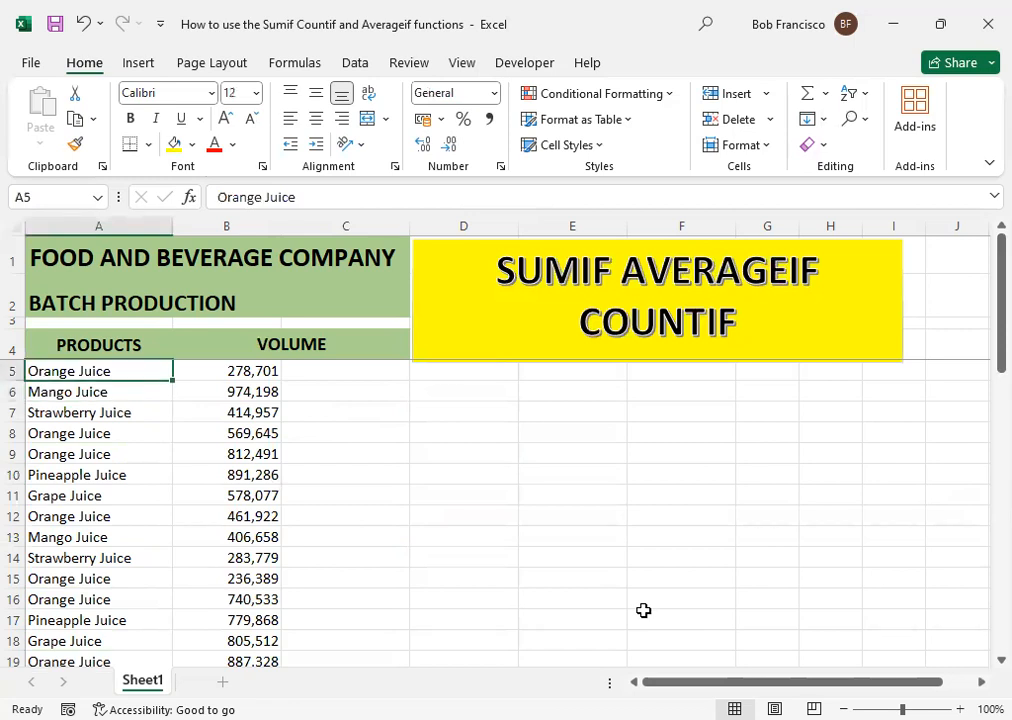
key(Down)
key(Down)
key(Down)
key(Up)
key(Up)
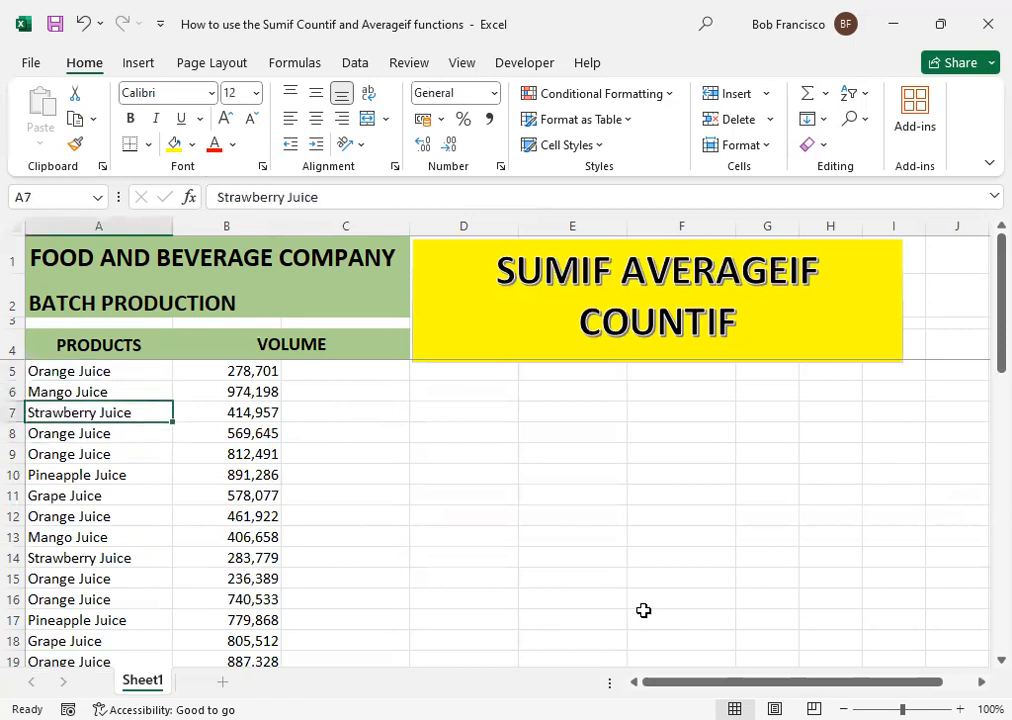
key(Up)
key(Down)
key(Down)
key(Down)
key(Down)
key(Down)
key(Down)
key(Down)
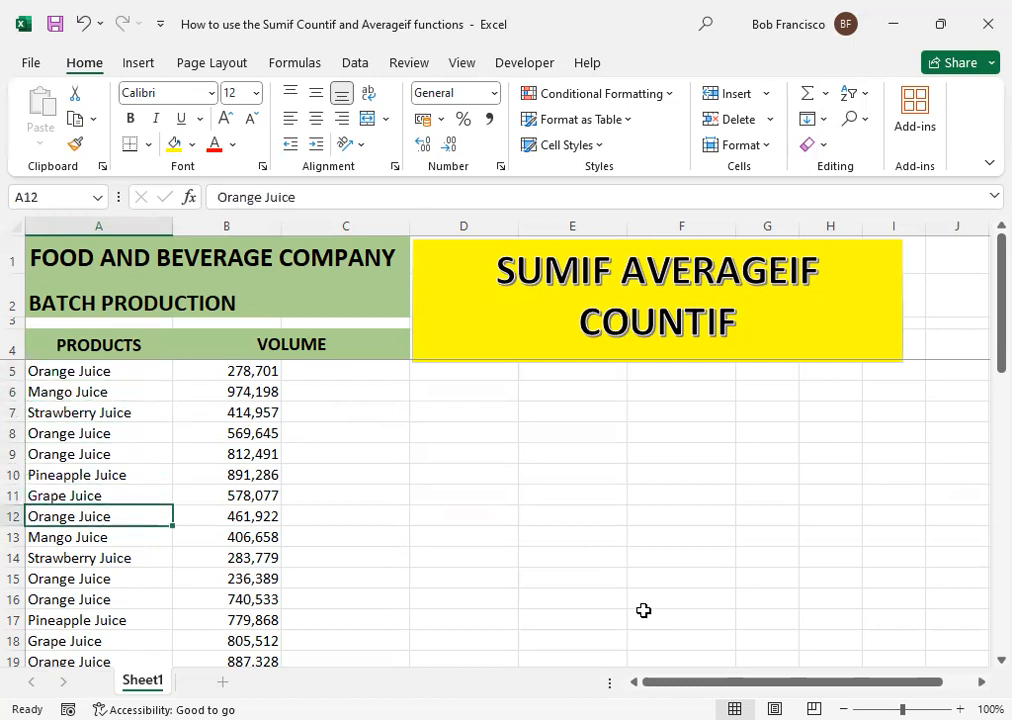
key(Down)
key(Down)
key(Down)
key(Down)
key(Down)
key(Down)
key(Down)
key(Down)
key(Down)
key(Down)
key(Down)
key(Down)
key(Down)
key(Down)
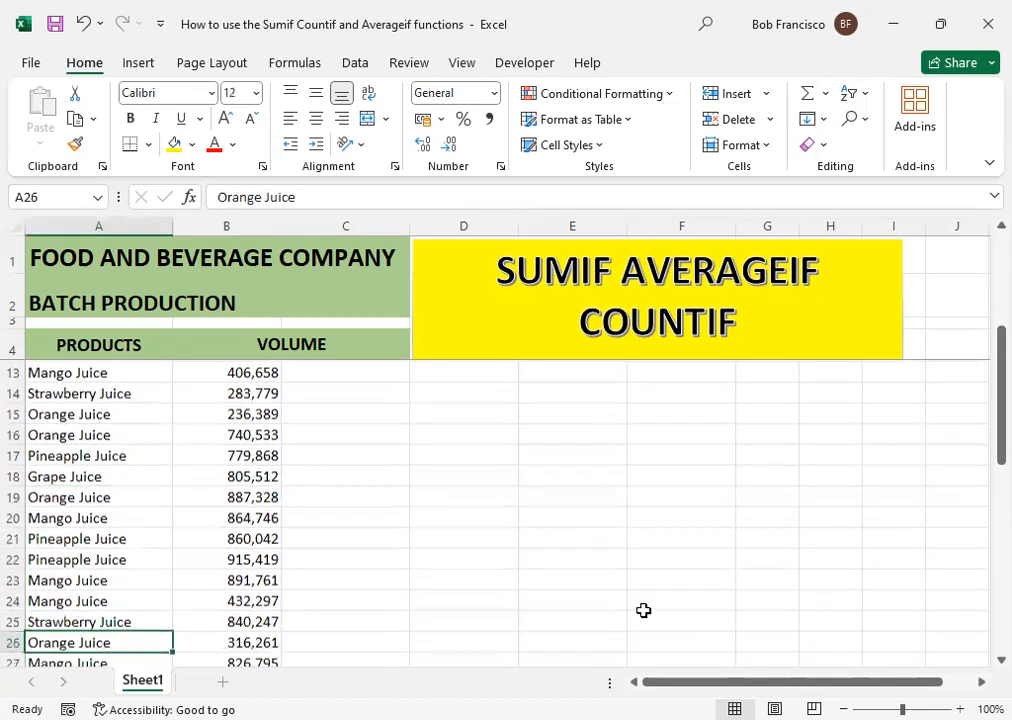
key(Down)
key(Up)
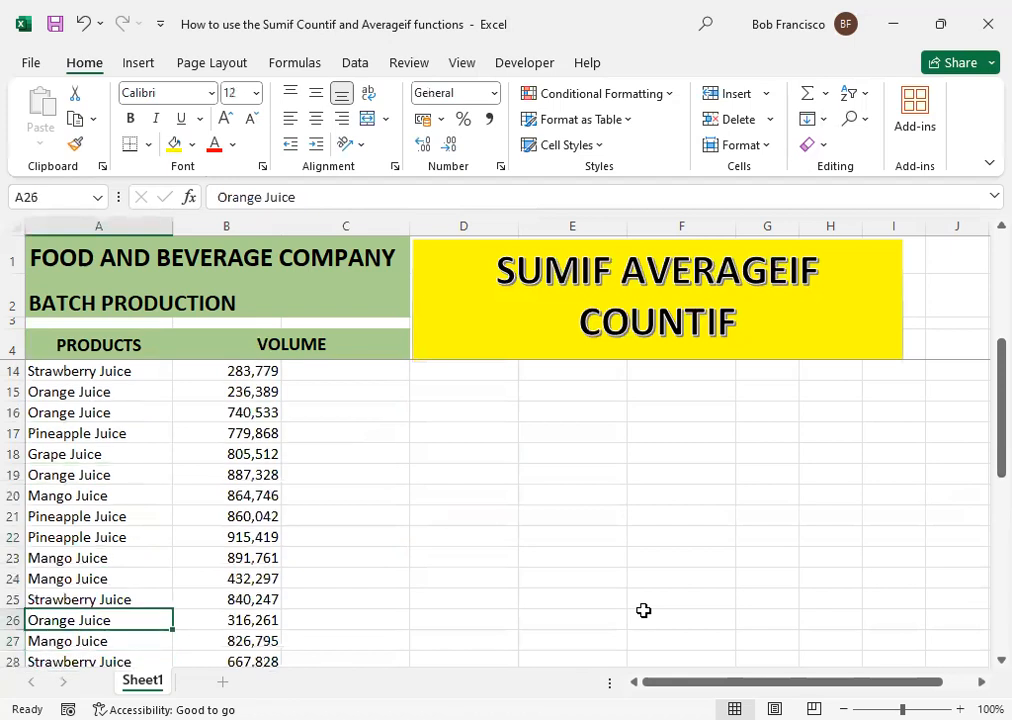
key(Down)
key(Down)
key(Down)
key(Down)
key(Down)
key(Up)
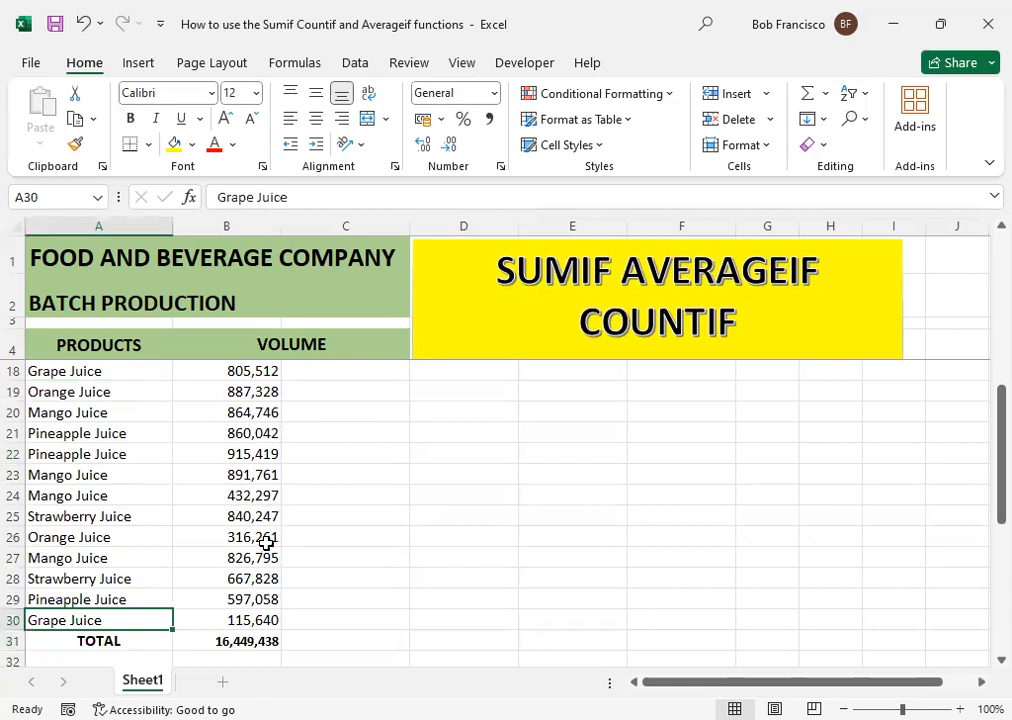
Step: Fill the AVERAGEIF formula from C36 down through C40
scroll(270, 541, down, 4)
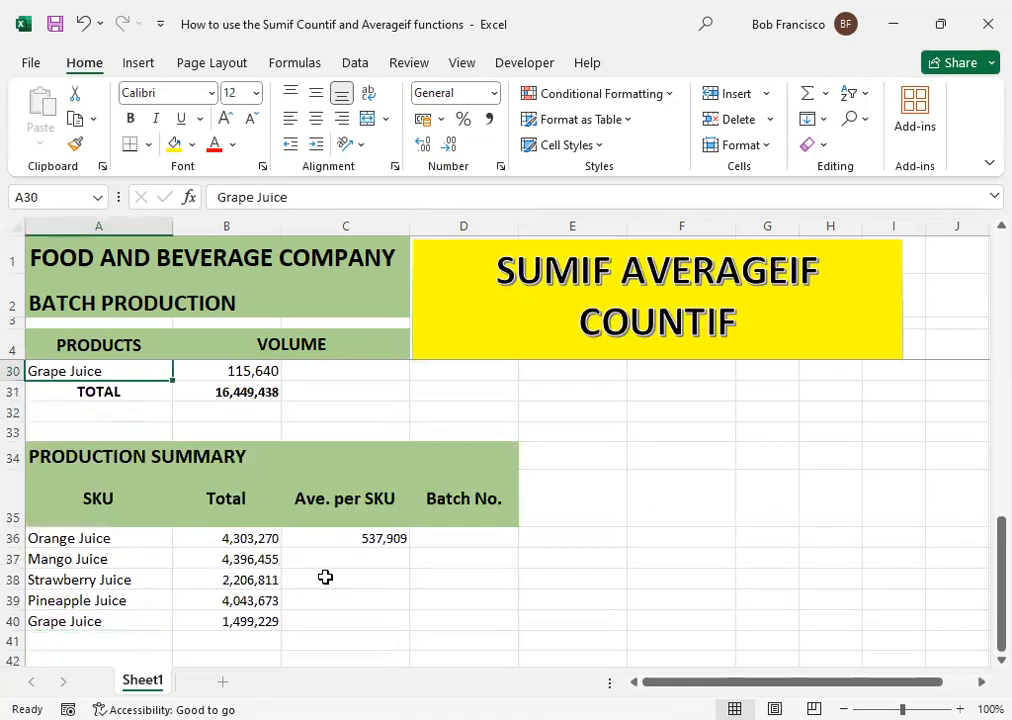
click(365, 540)
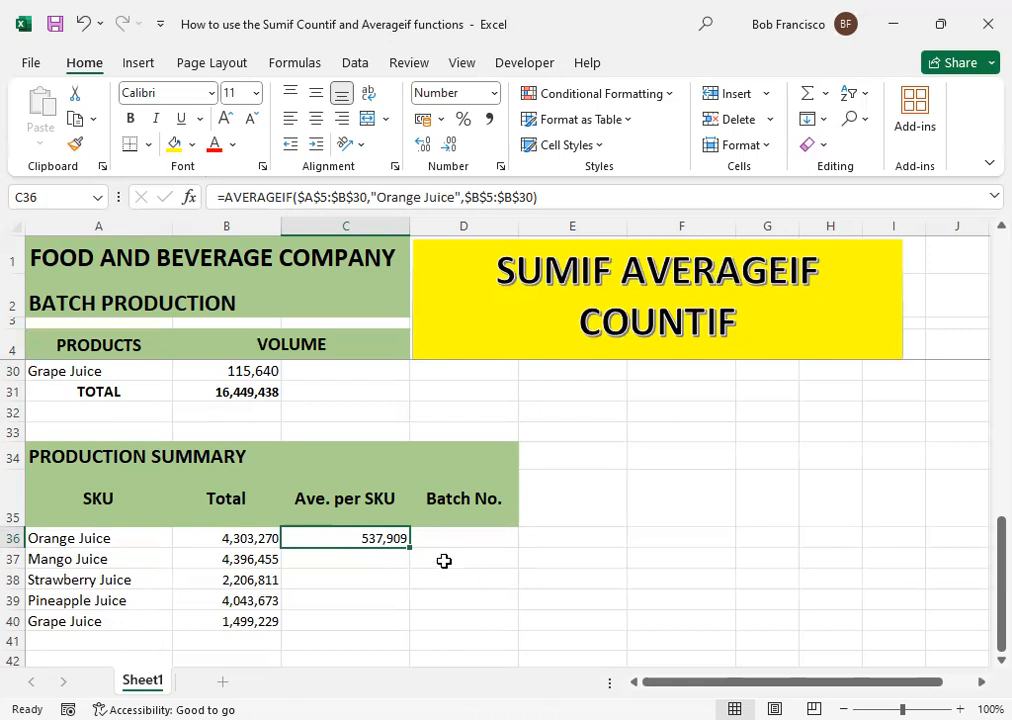
drag(410, 550, 403, 618)
Step: Replace the criterion in C37's AVERAGEIF formula with "Mangho Juice" and enter the formula
click(378, 559)
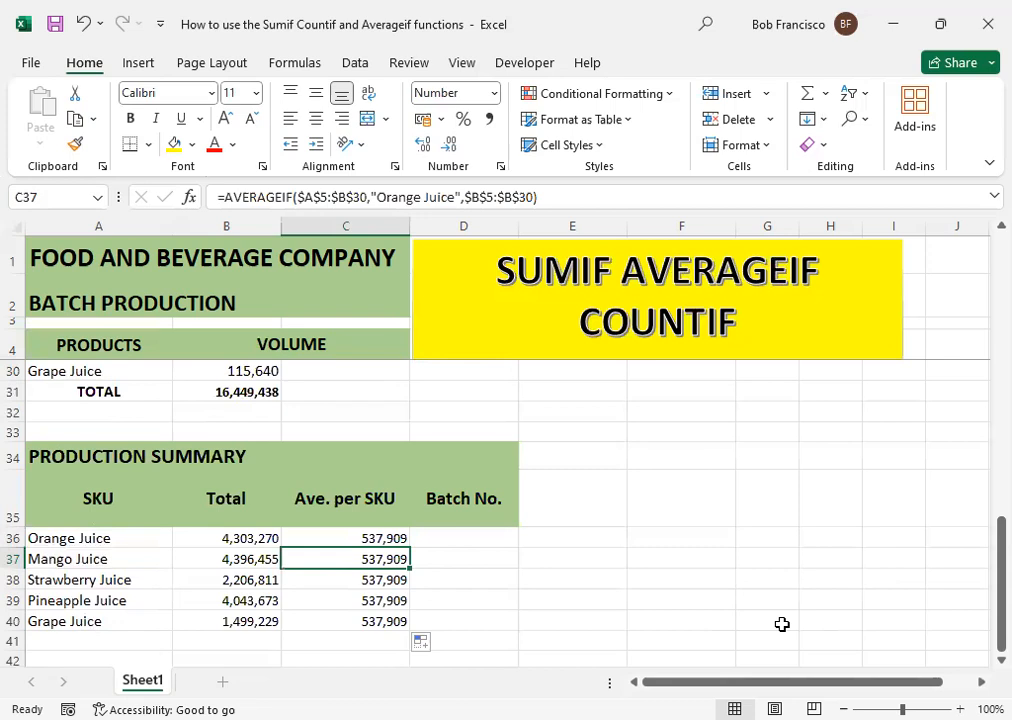
key(Up)
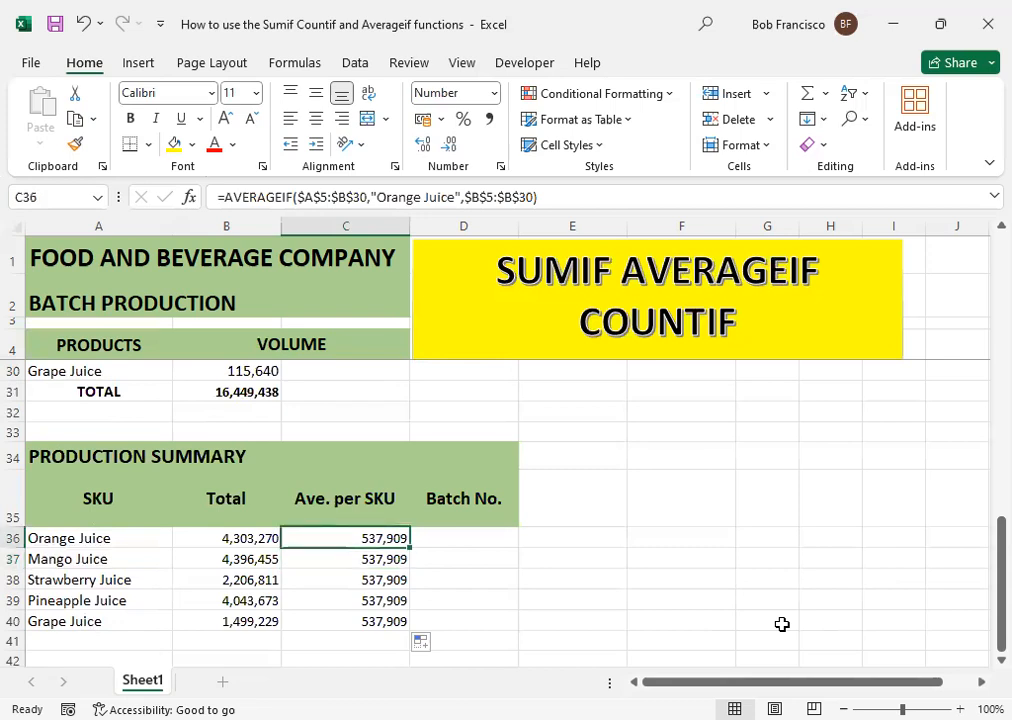
key(Down)
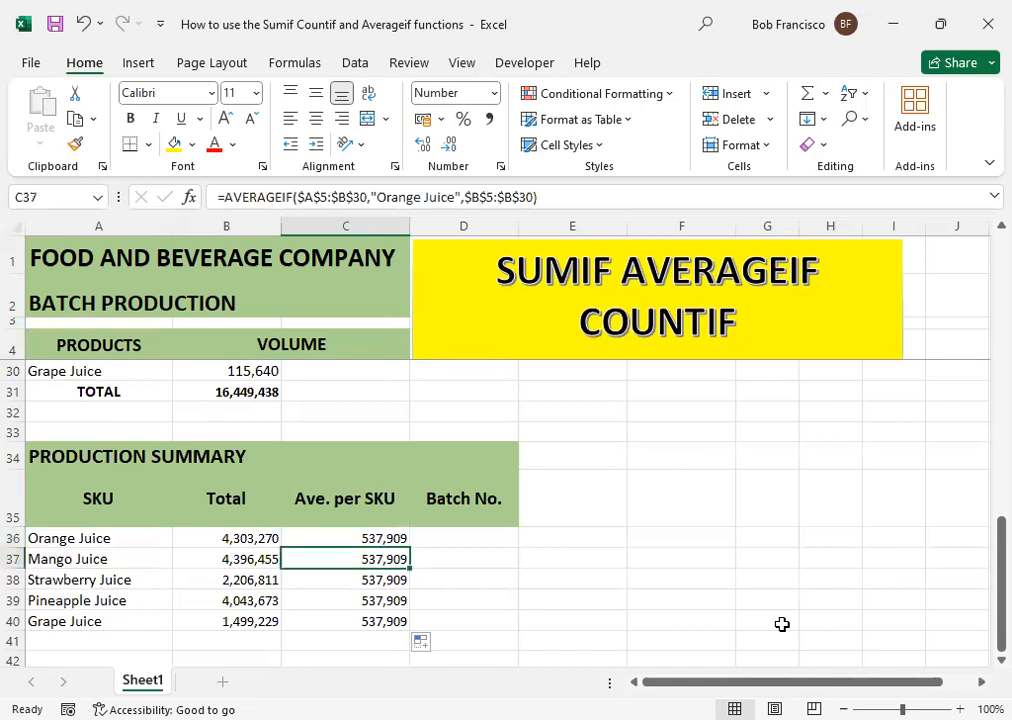
key(F2)
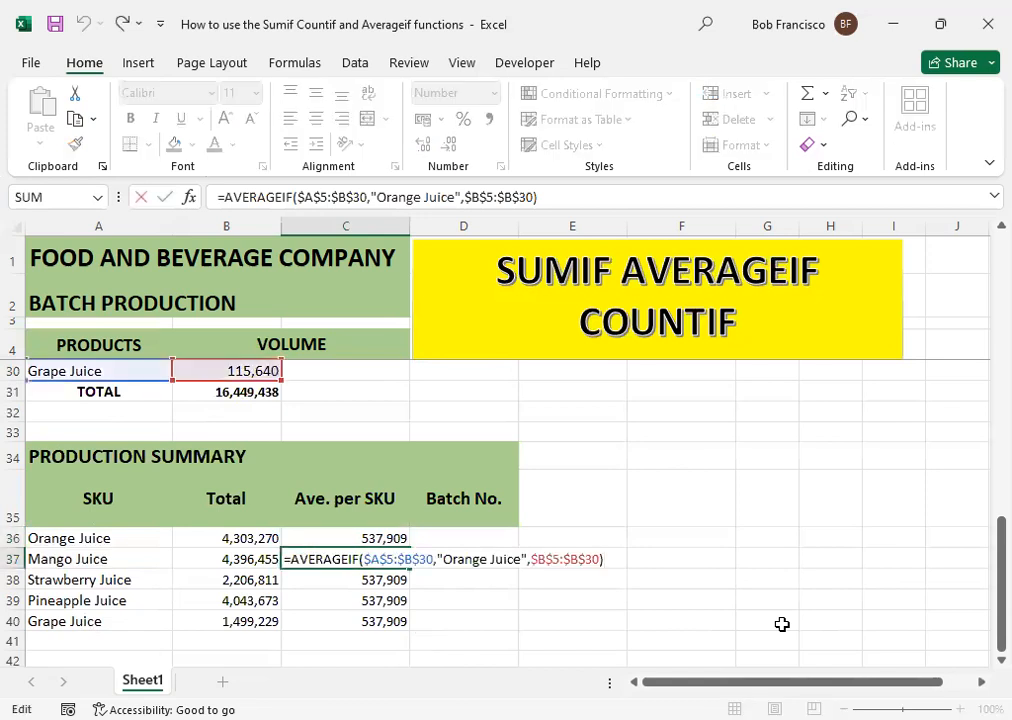
key(Left)
key(Left)
key(Left)
key(Left)
key(Left)
key(Left)
key(Left)
key(Left)
key(Left)
key(Left)
key(Left)
key(Left)
key(Left)
key(Left)
key(Left)
key(Left)
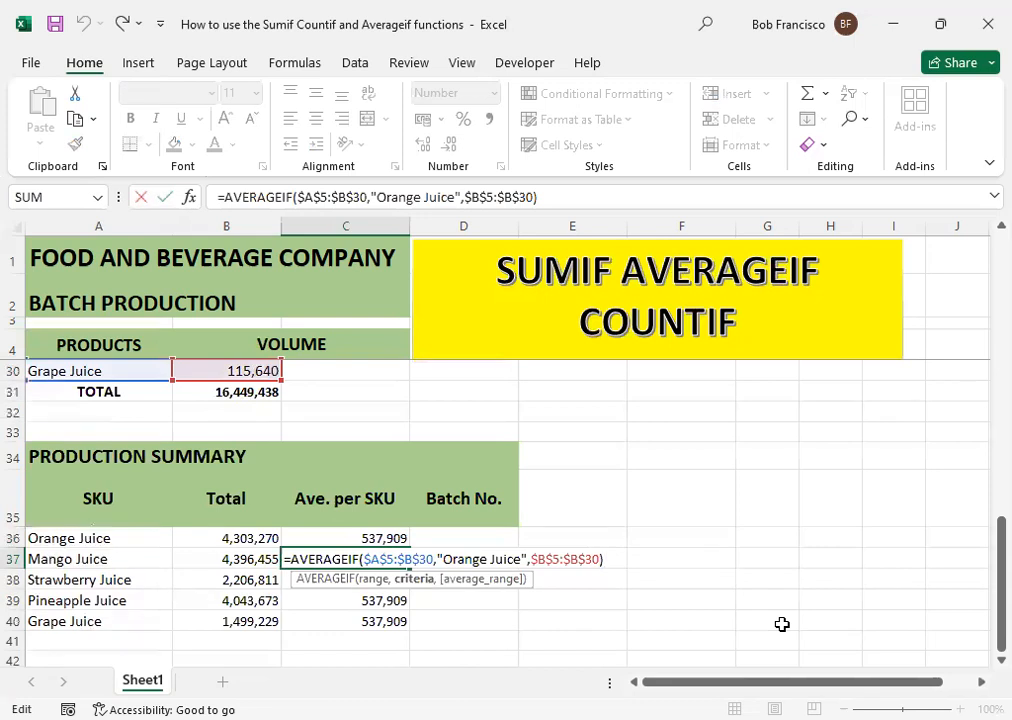
key(BackSpace)
key(BackSpace)
key(BackSpace)
key(BackSpace)
key(BackSpace)
key(BackSpace)
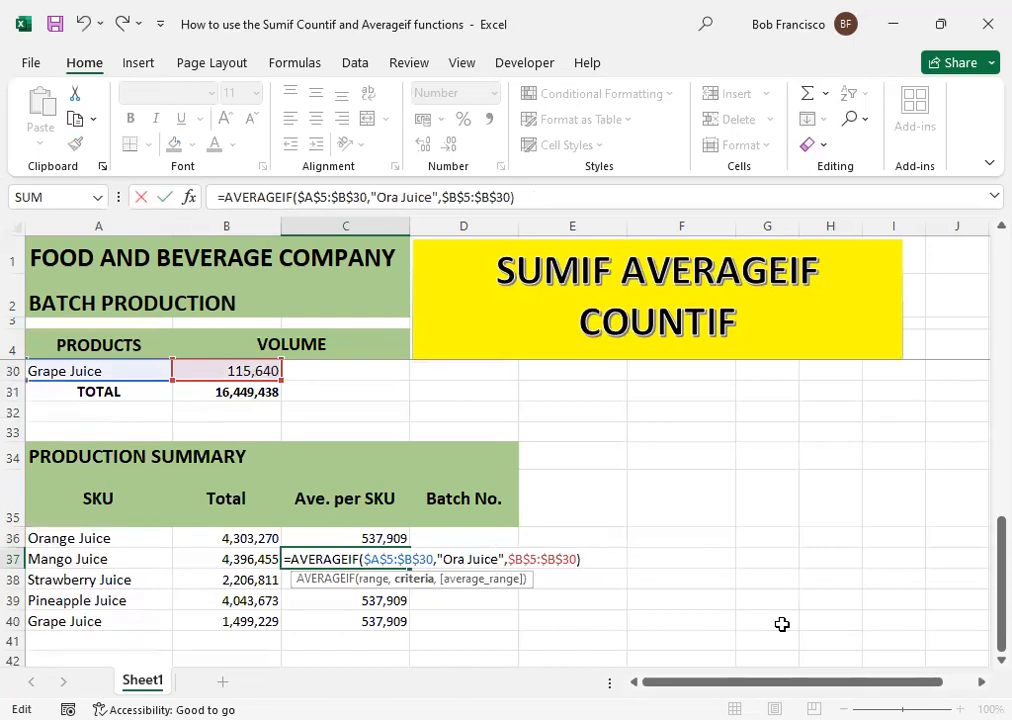
text(Mangho)
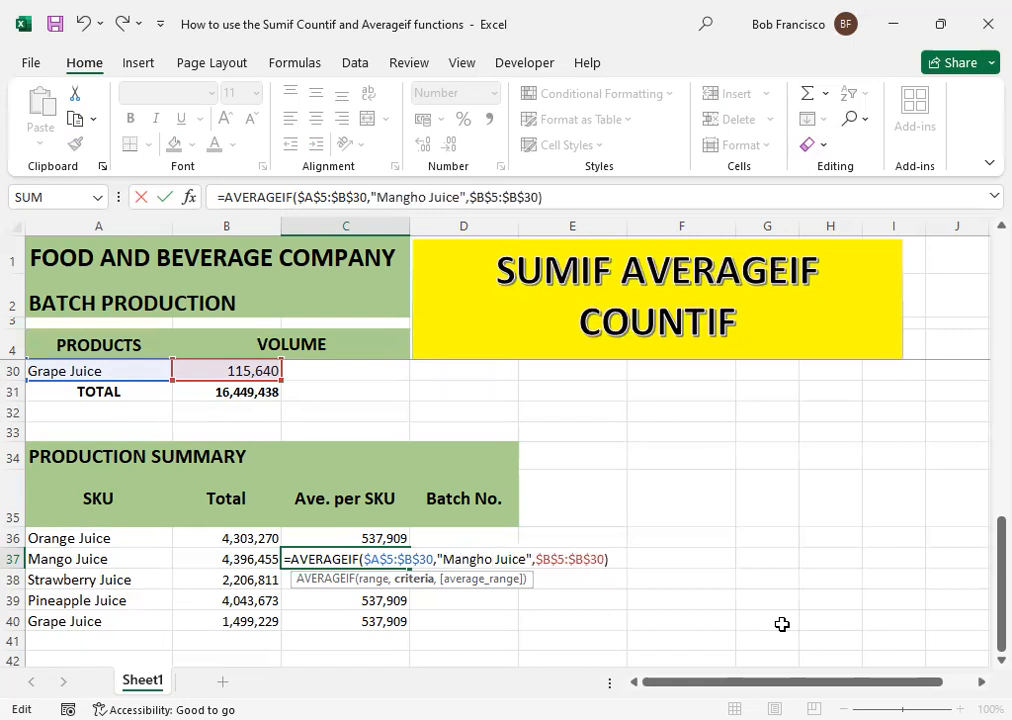
key(BackSpace)
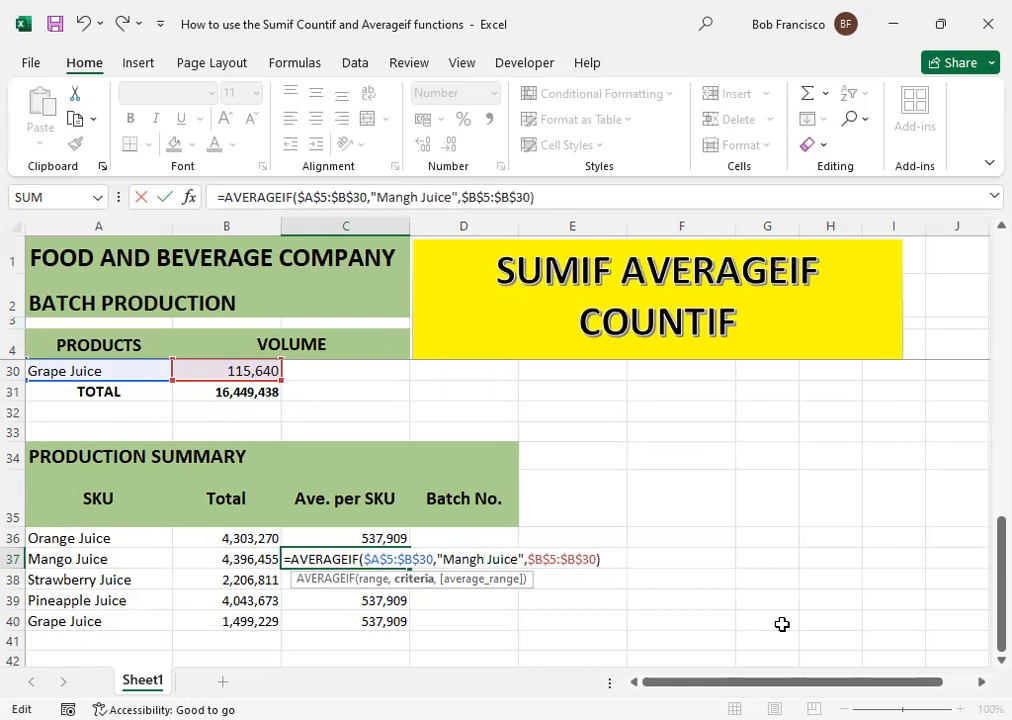
text(o)
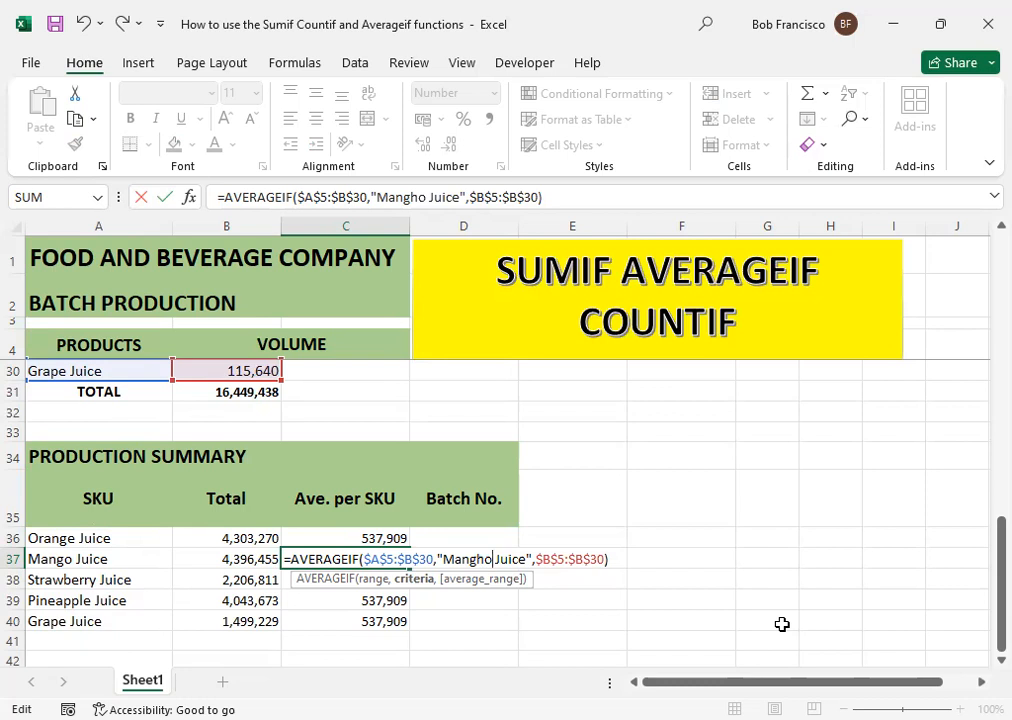
key(Return)
key(Up)
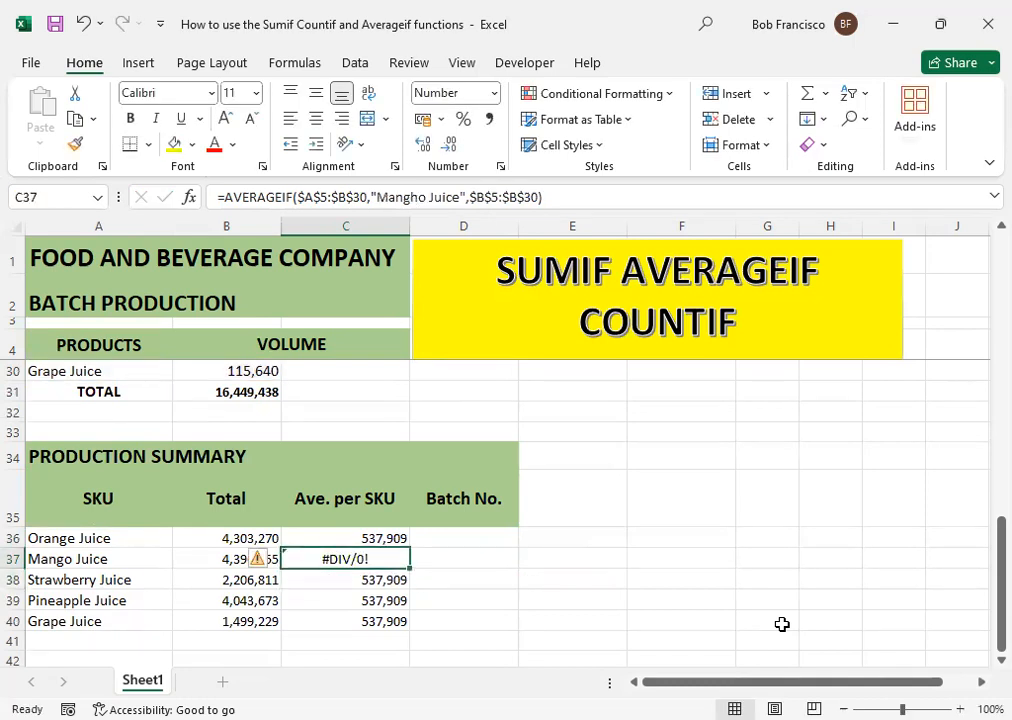
Step: Correct the criterion in C37's AVERAGEIF formula to "Mango Juice" and enter the formula
key(F2)
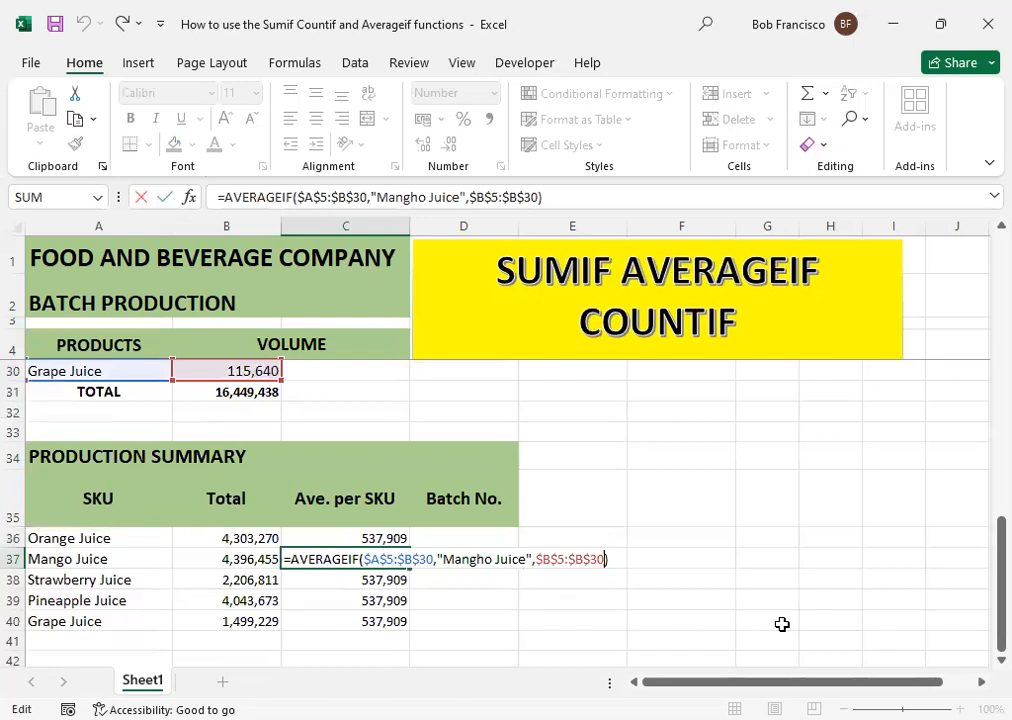
key(Left)
key(Left)
key(Left)
key(Left)
key(Left)
key(Left)
key(Left)
key(Left)
key(Left)
key(Left)
key(Left)
key(Left)
key(Left)
key(Left)
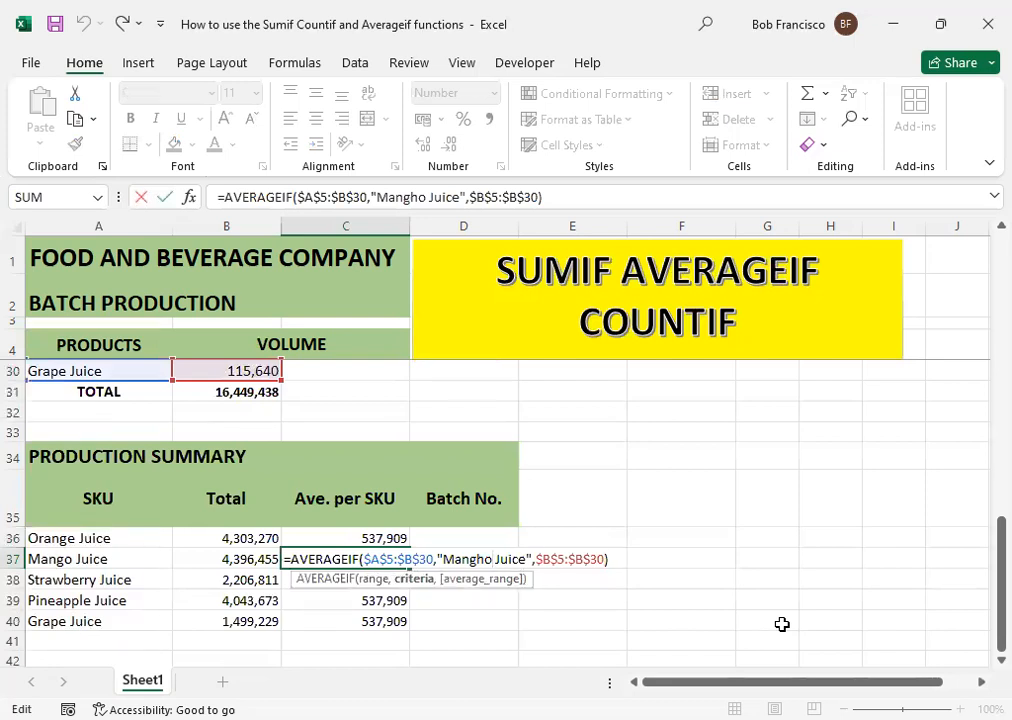
key(BackSpace)
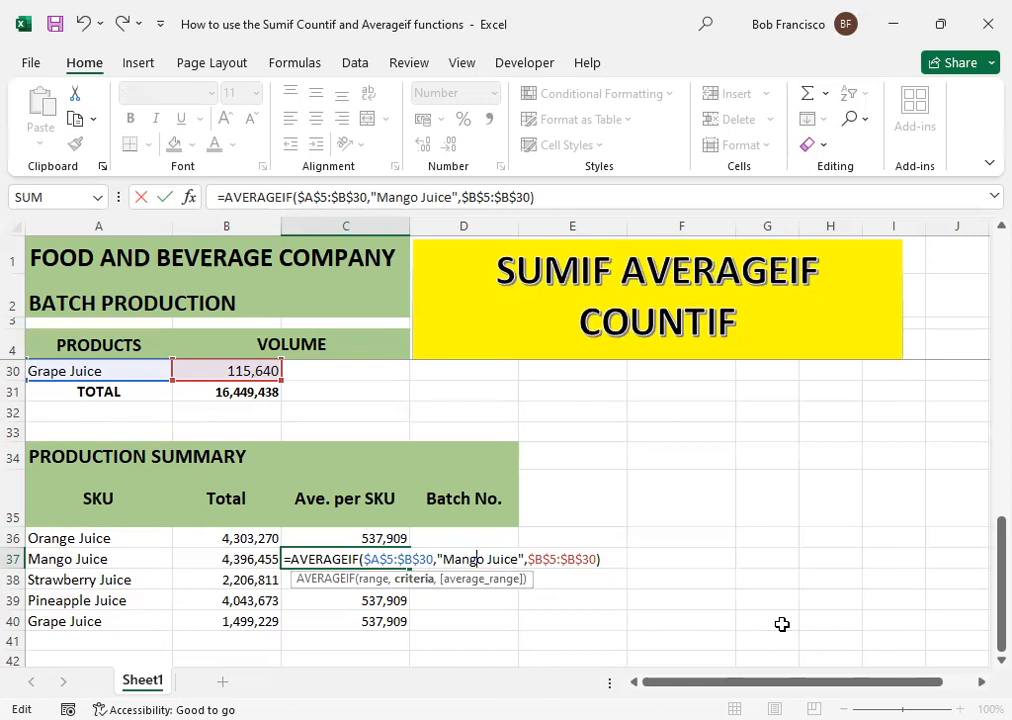
key(Return)
key(Up)
key(Down)
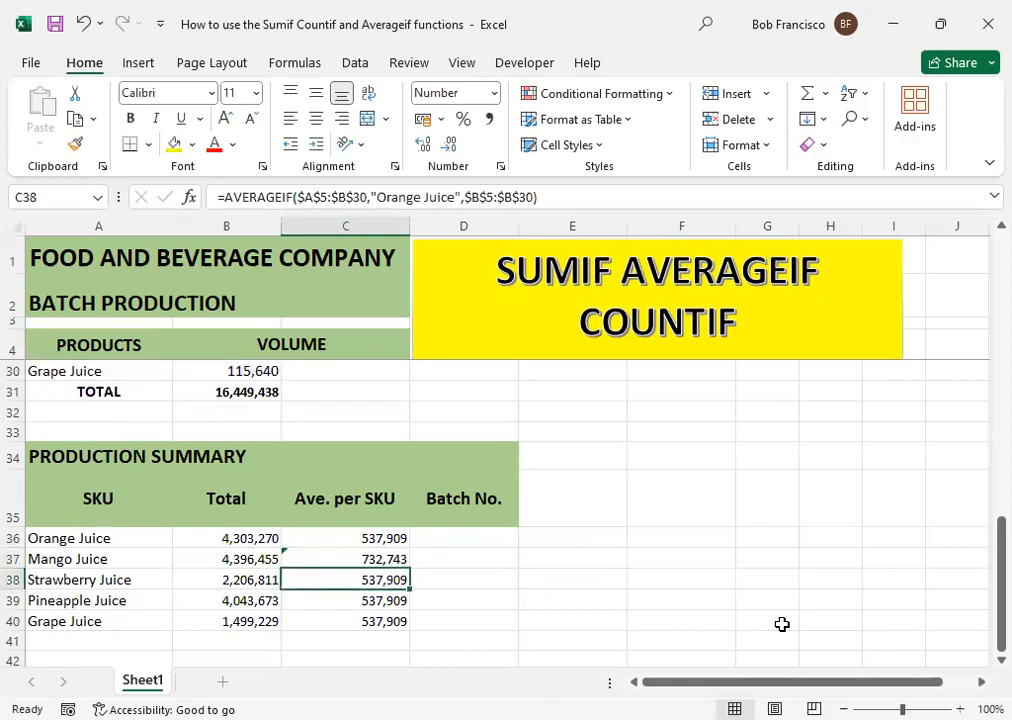
Step: Replace the criterion in C38's AVERAGEIF formula with "strawberry Juice" and enter the formula
key(F2)
key(Left)
key(Left)
key(Left)
key(Left)
key(Left)
key(Left)
key(Left)
key(Left)
key(Left)
key(Left)
key(Left)
key(Left)
key(Left)
key(Left)
key(Left)
key(BackSpace)
key(BackSpace)
key(BackSpace)
key(BackSpace)
key(BackSpace)
key(BackSpace)
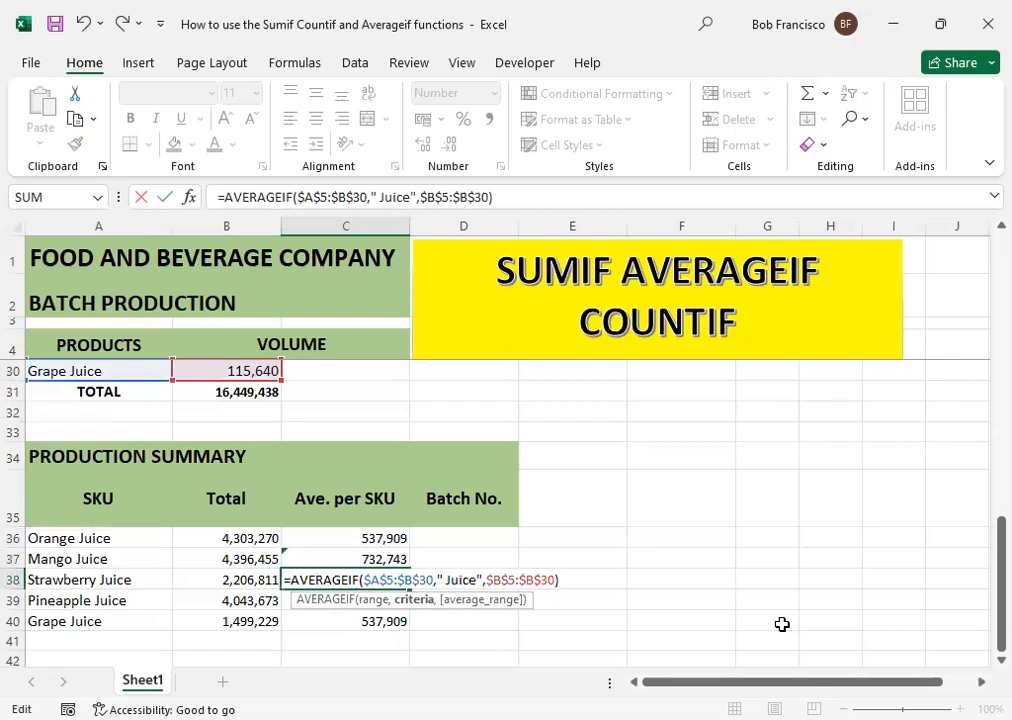
text(strawberry)
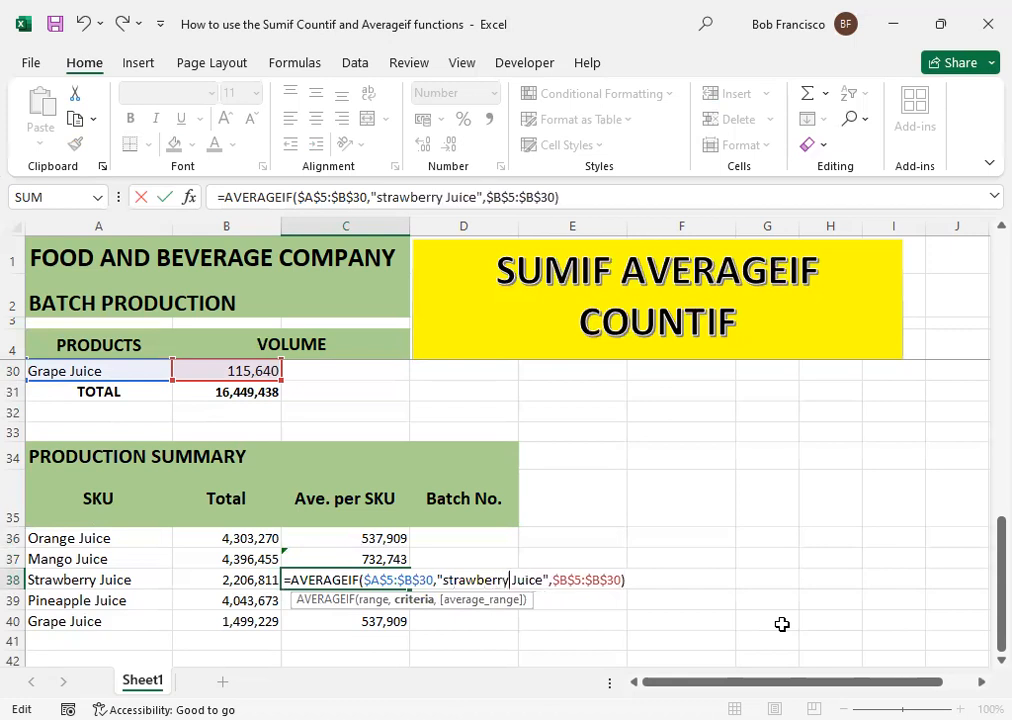
key(Return)
key(Up)
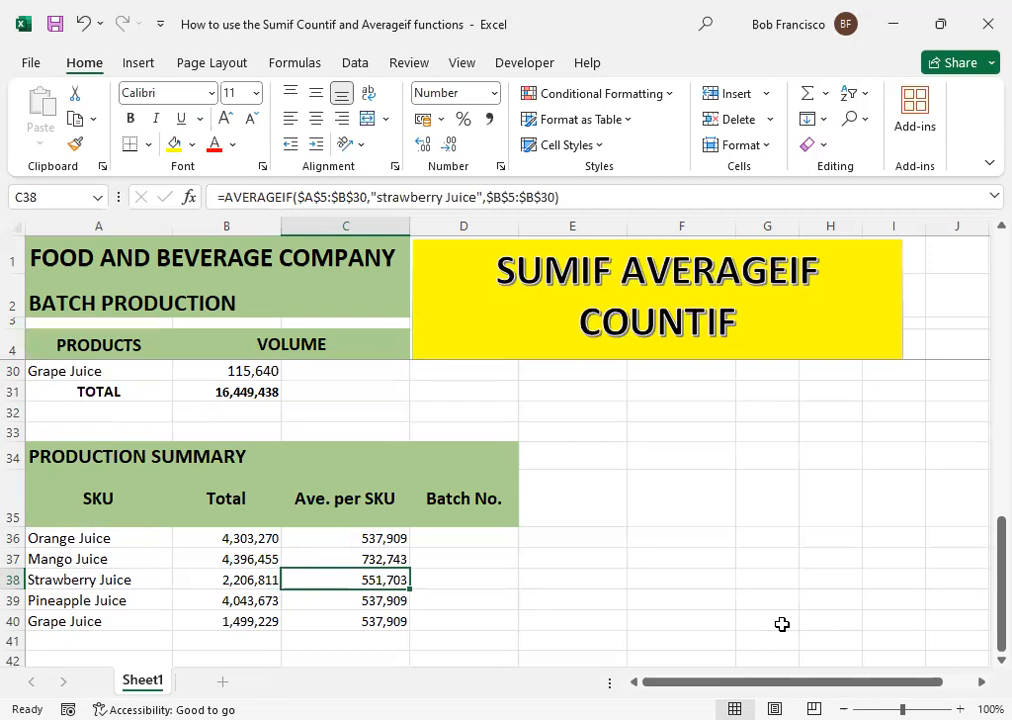
Step: Replace the criterion in C39's AVERAGEIF formula with "pineapple Juice" and enter the formula
key(Up)
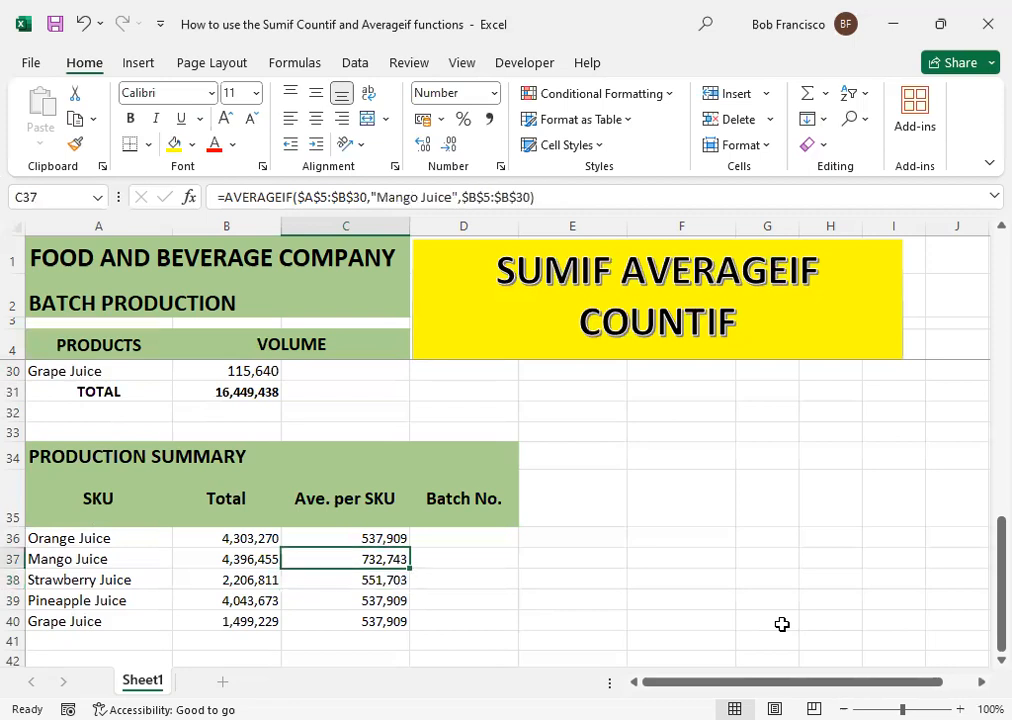
key(Down)
key(Down)
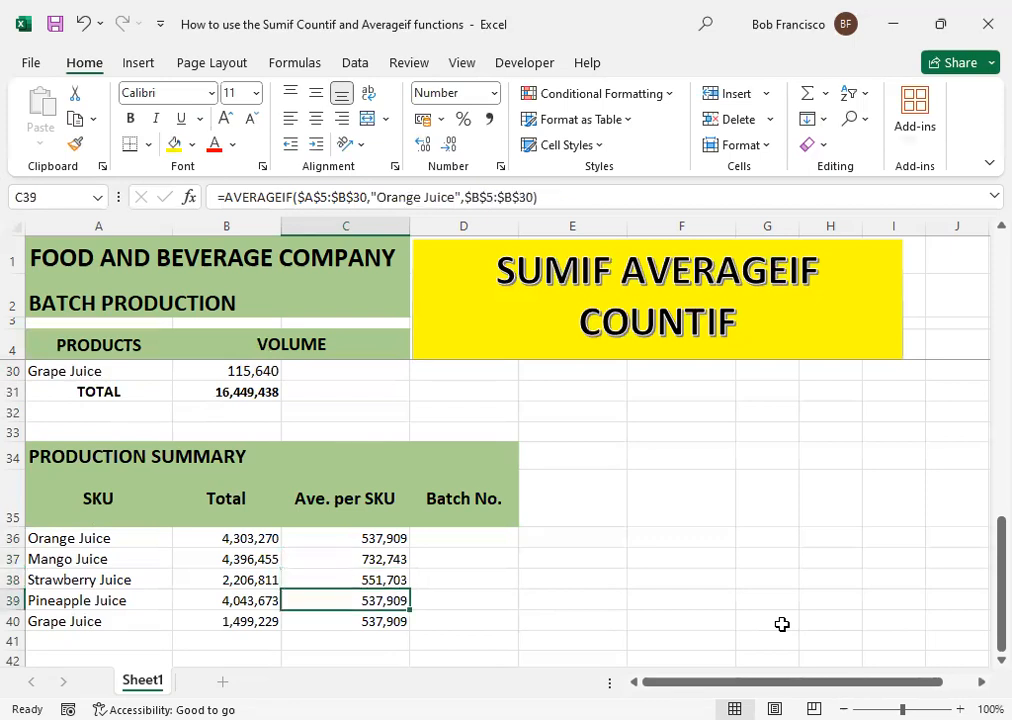
key(F2)
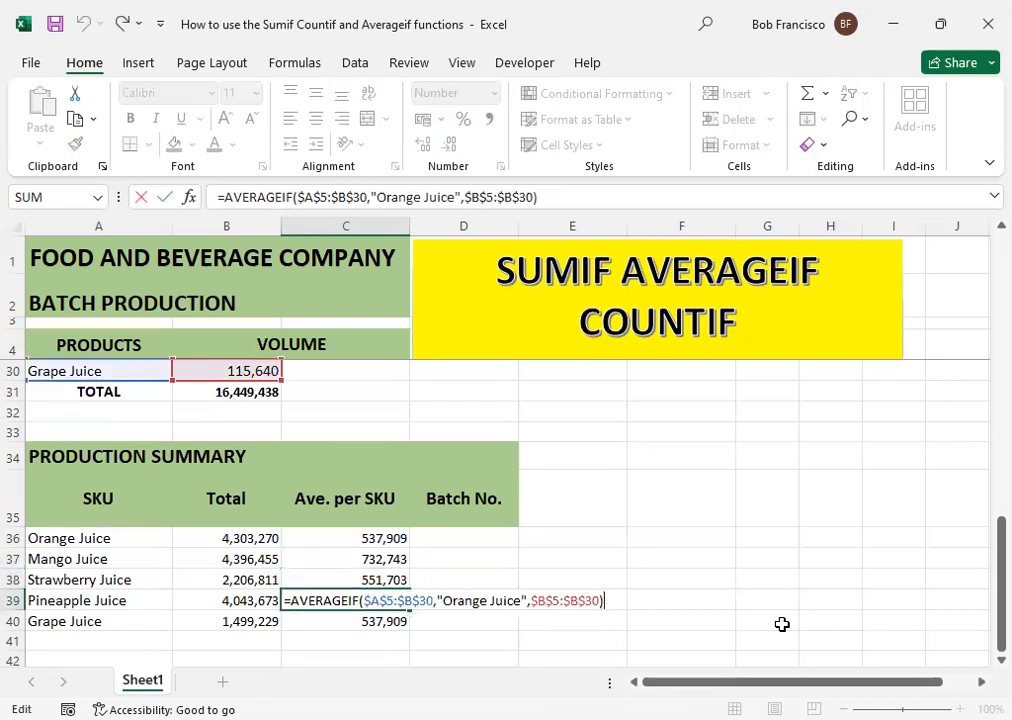
key(Left)
key(Left)
key(Left)
key(Left)
key(Left)
key(Left)
key(Left)
key(Left)
key(Left)
key(Left)
key(Left)
key(Left)
key(Left)
key(Left)
key(Left)
key(Left)
key(Left)
key(Left)
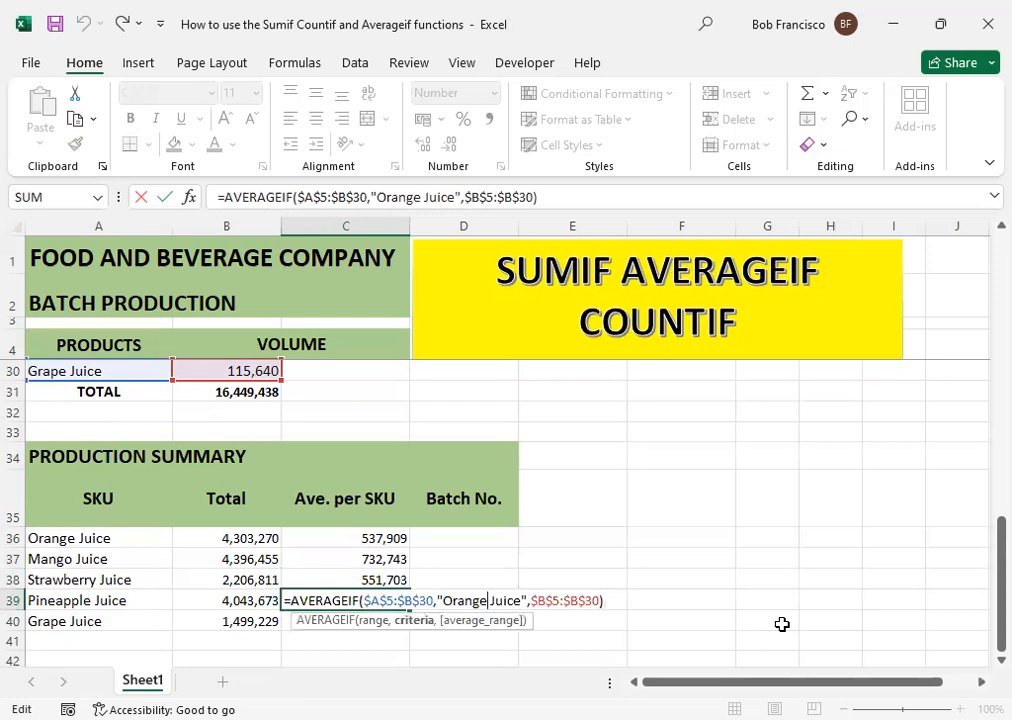
key(BackSpace)
key(BackSpace)
key(BackSpace)
key(BackSpace)
key(BackSpace)
key(BackSpace)
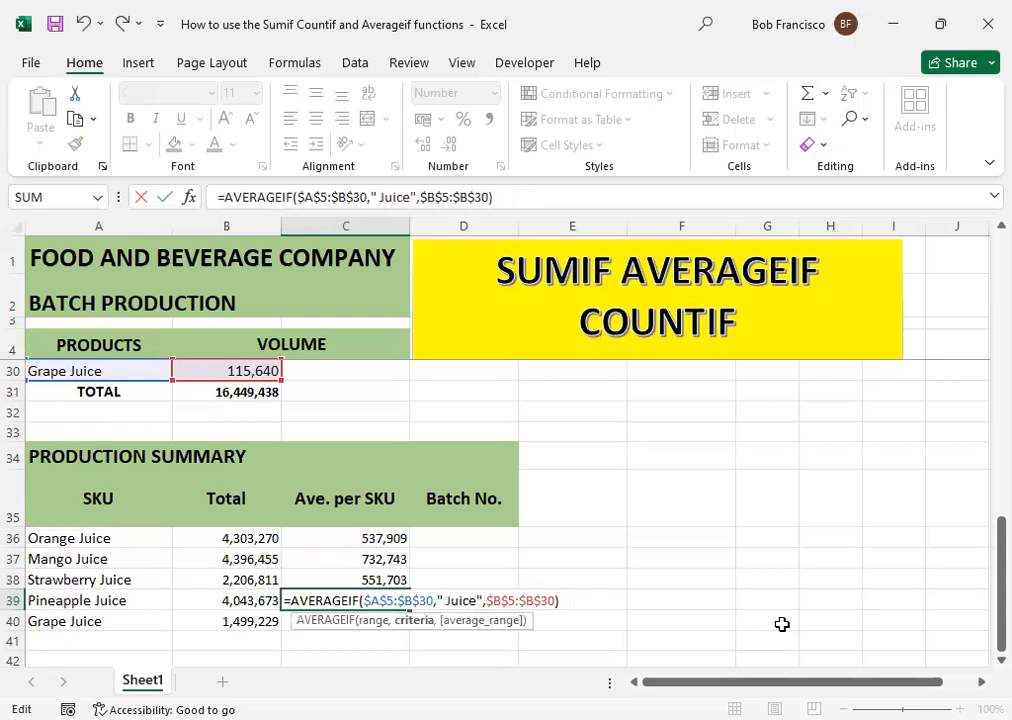
text(pinea)
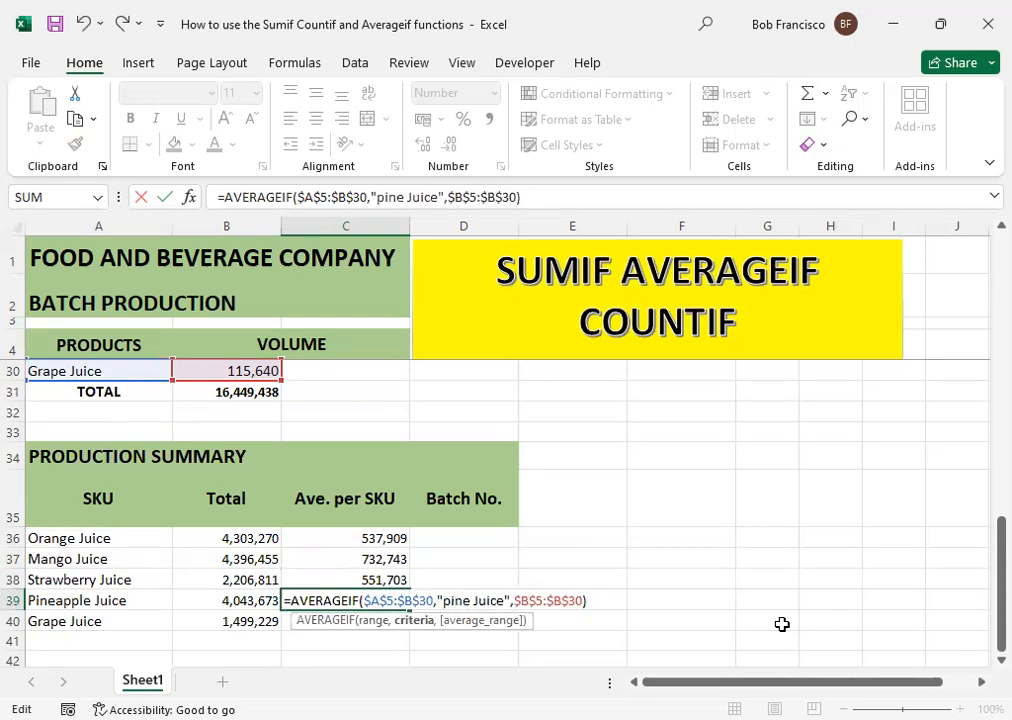
text(pple)
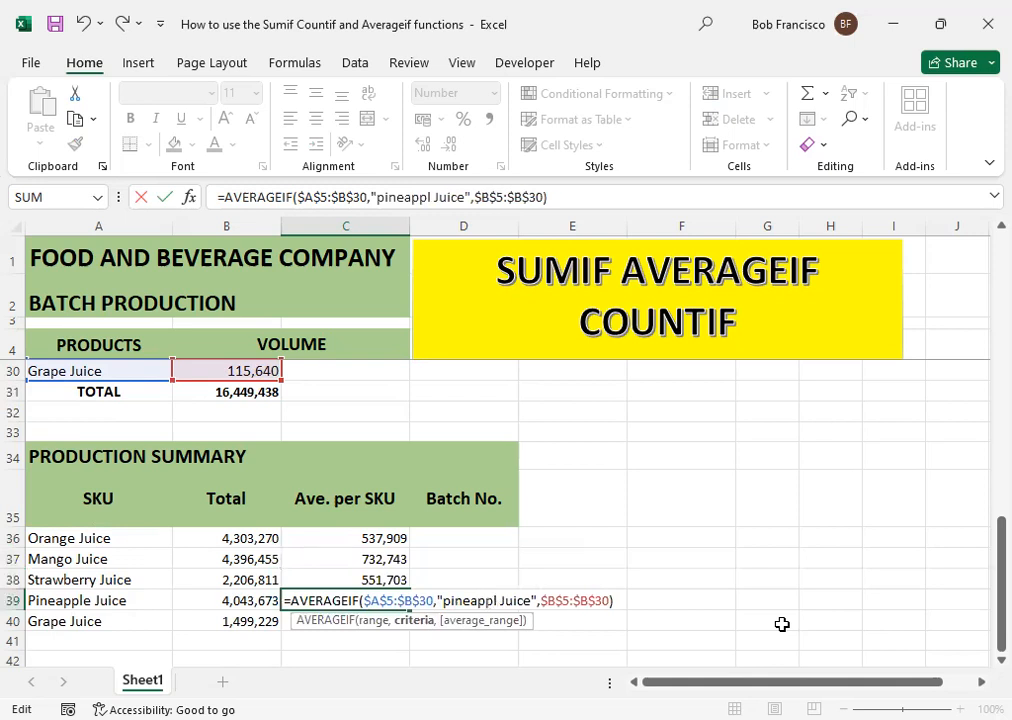
key(Return)
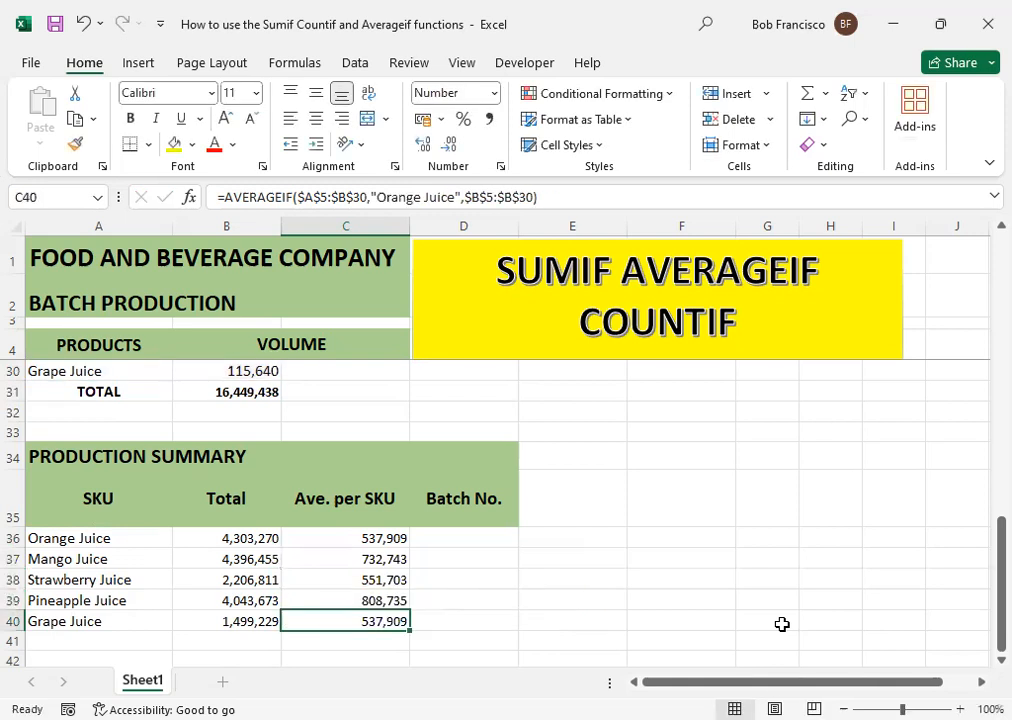
Step: Replace the criterion in C40's AVERAGEIF formula with "grape Juice" and enter the formula
key(F2)
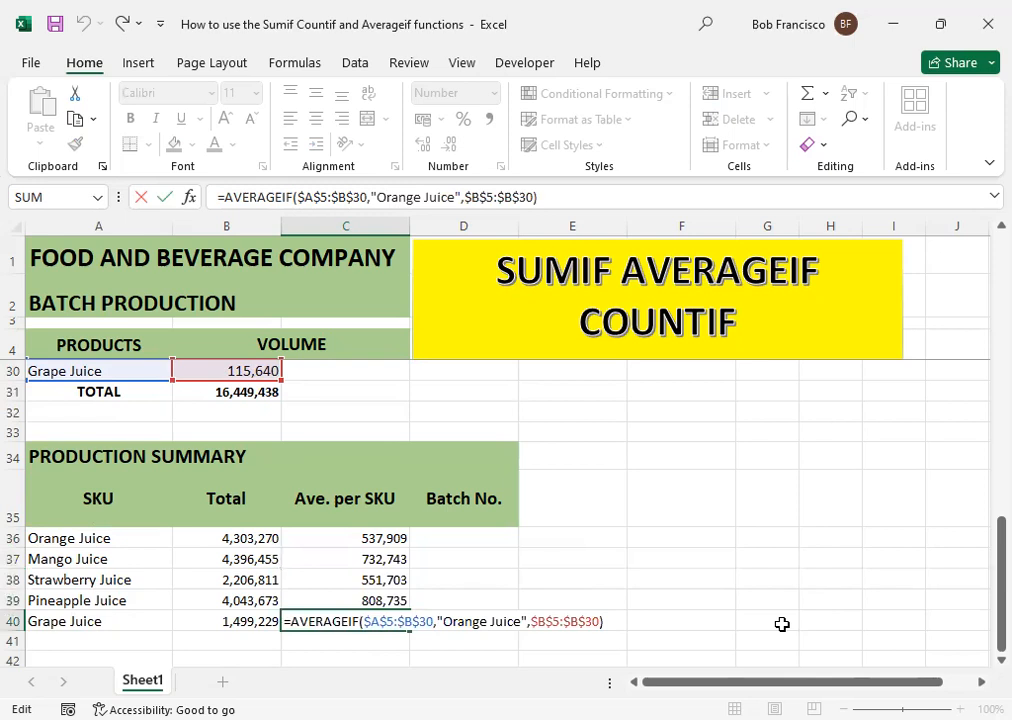
key(Left)
key(Left)
key(Left)
key(Left)
key(Left)
key(Left)
key(Left)
key(Left)
key(Left)
key(Left)
key(Left)
key(Left)
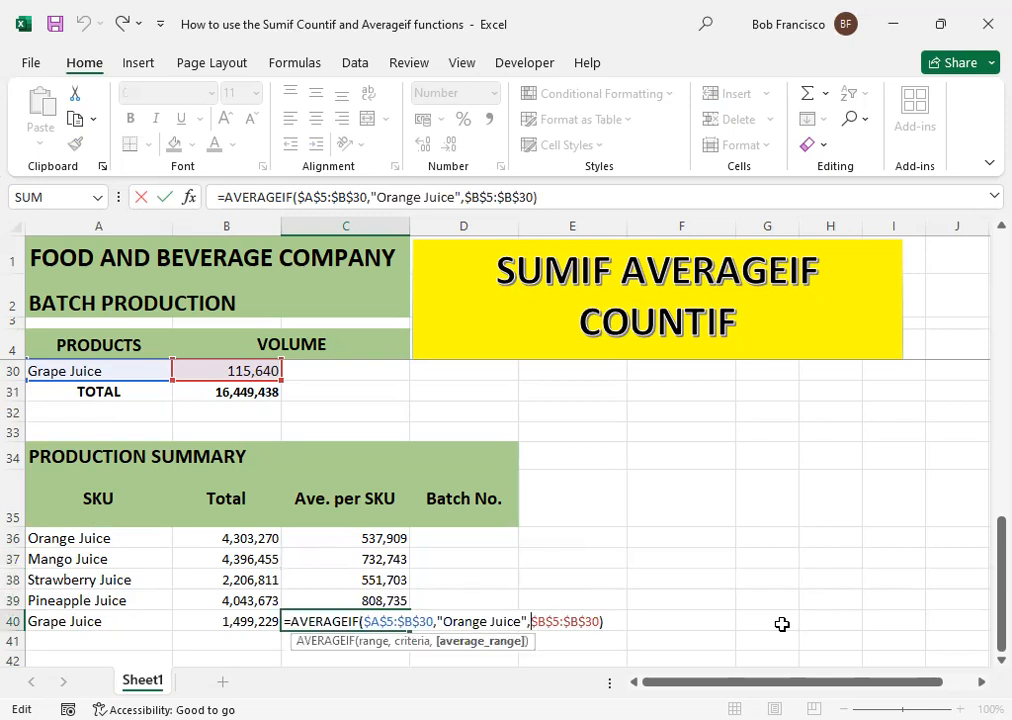
key(BackSpace)
key(BackSpace)
key(BackSpace)
key(BackSpace)
key(BackSpace)
key(BackSpace)
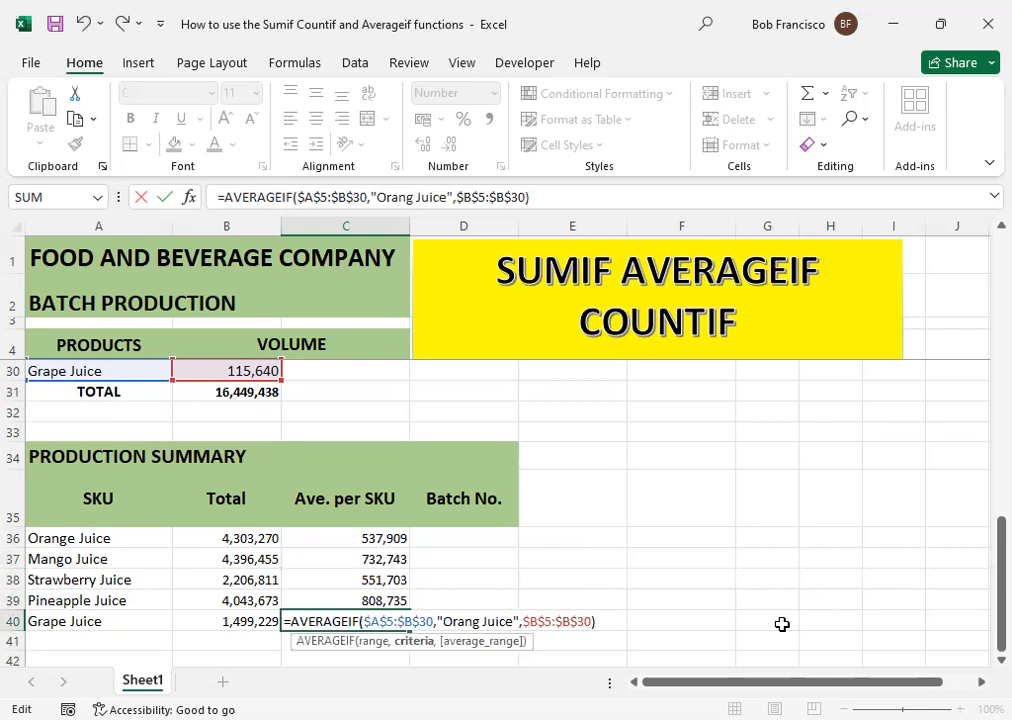
text(grape)
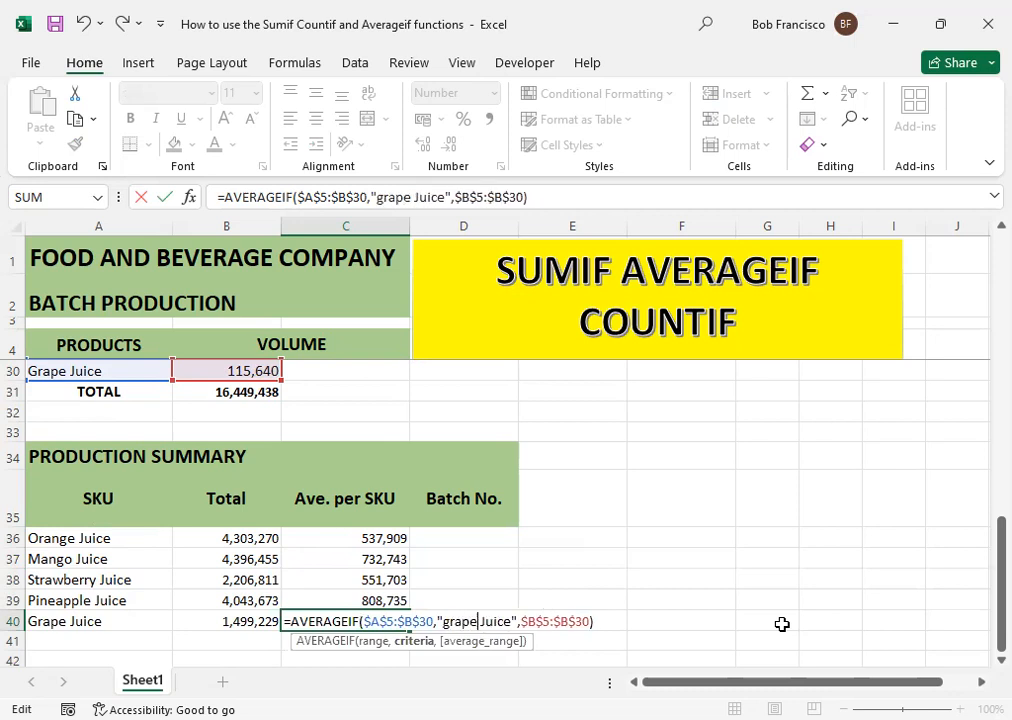
key(ctrl+Return)
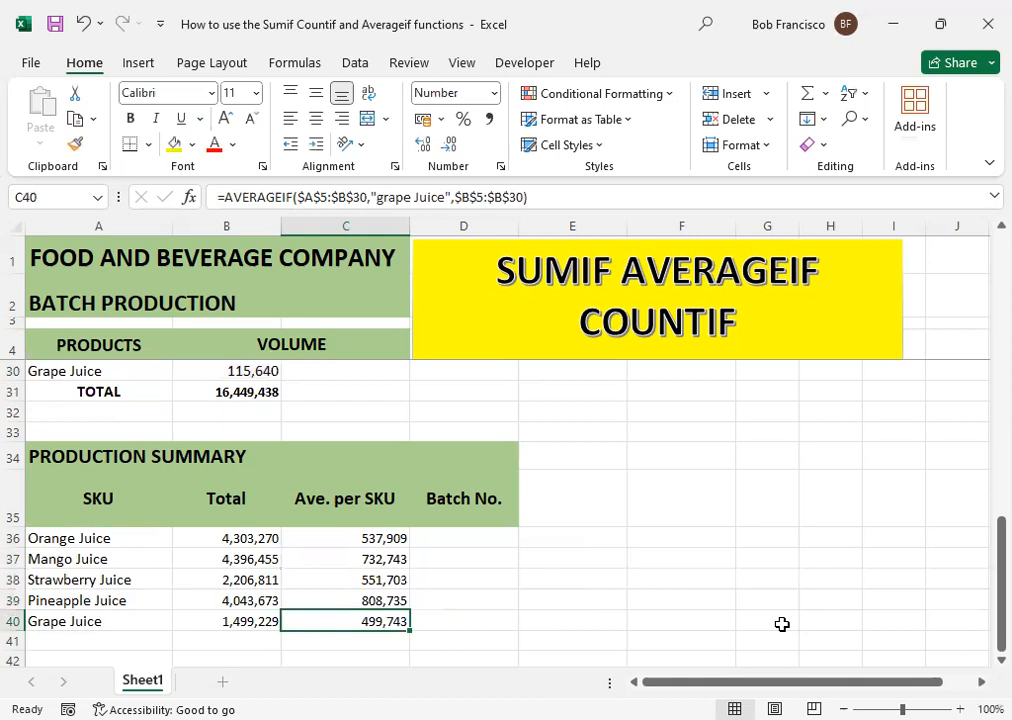
Step: Fill the Orange Juice AVERAGEIF formula from C36 across into D36 under Batch No
key(Up)
key(Up)
key(Up)
key(Up)
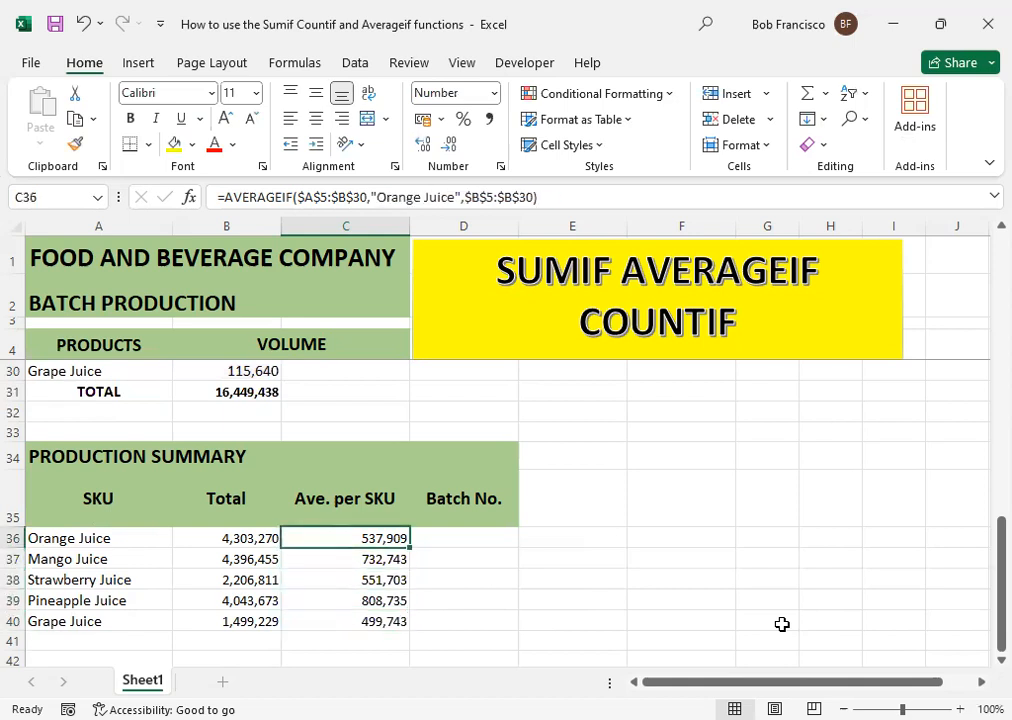
key(Right)
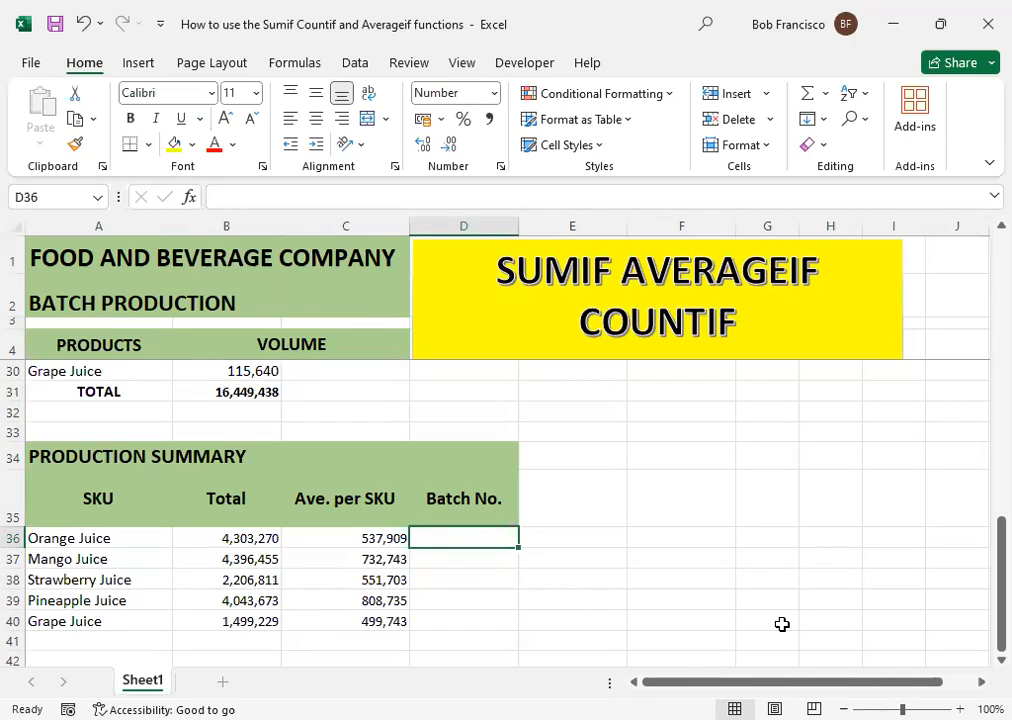
key(Left)
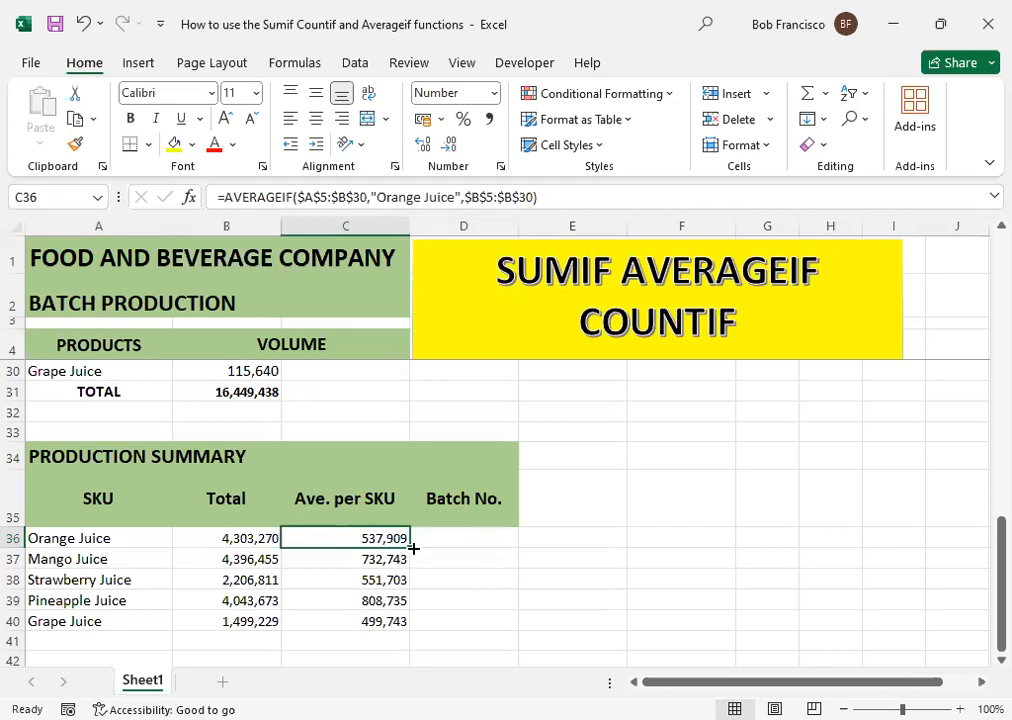
drag(411, 550, 486, 551)
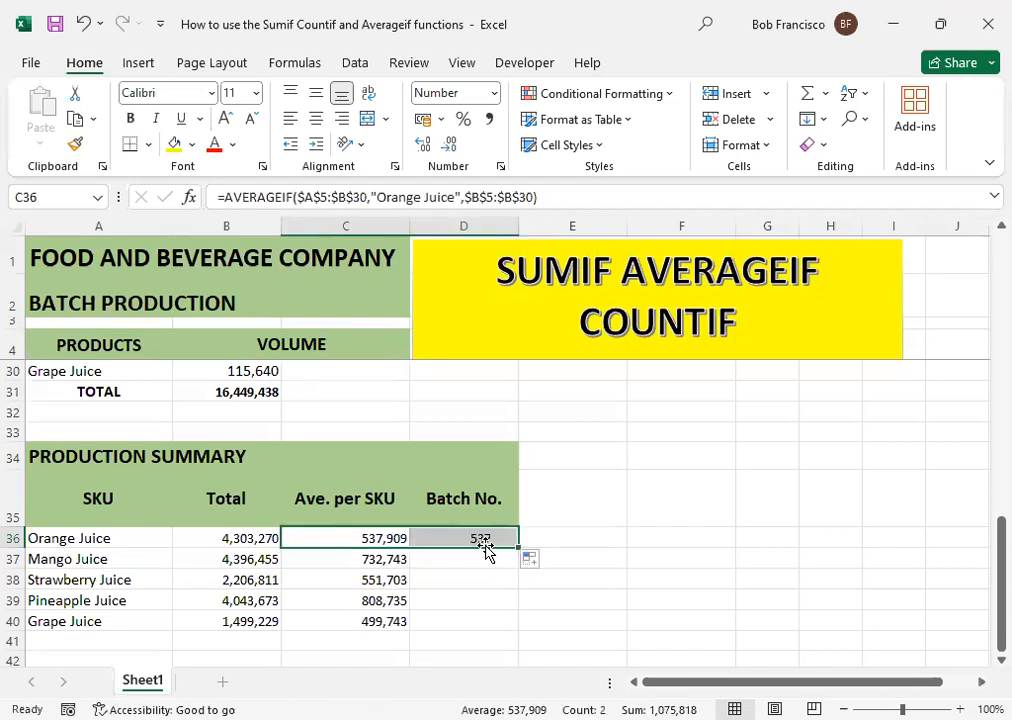
key(Right)
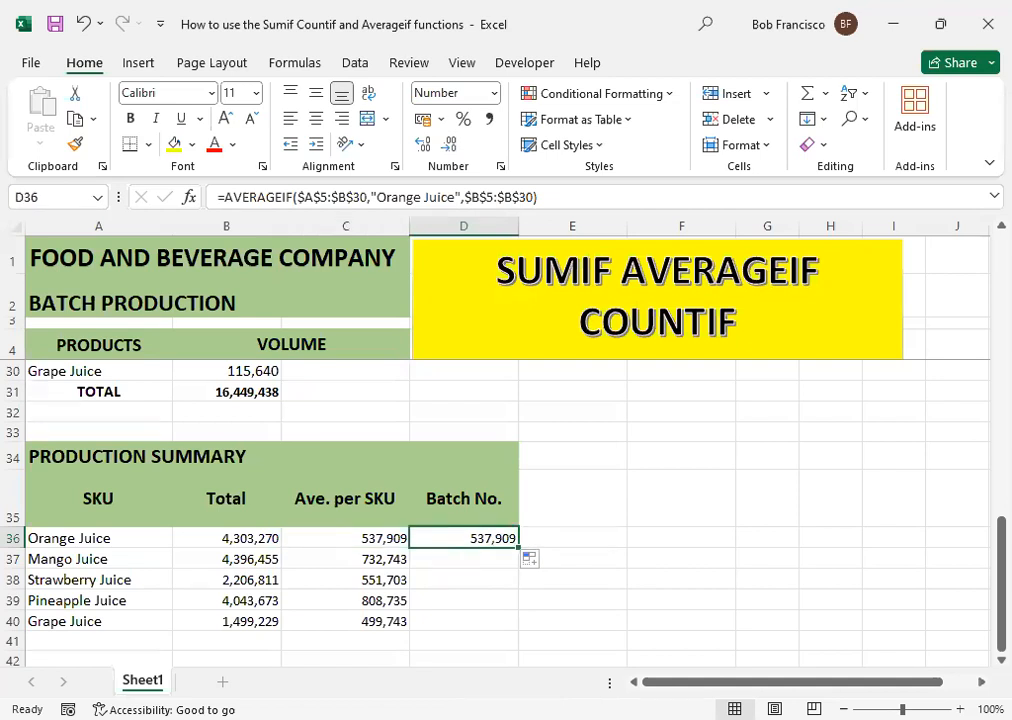
Step: Change the function in D36 from AVERAGEIF to COUNTIF and try to enter the formula with all three arguments
key(F2)
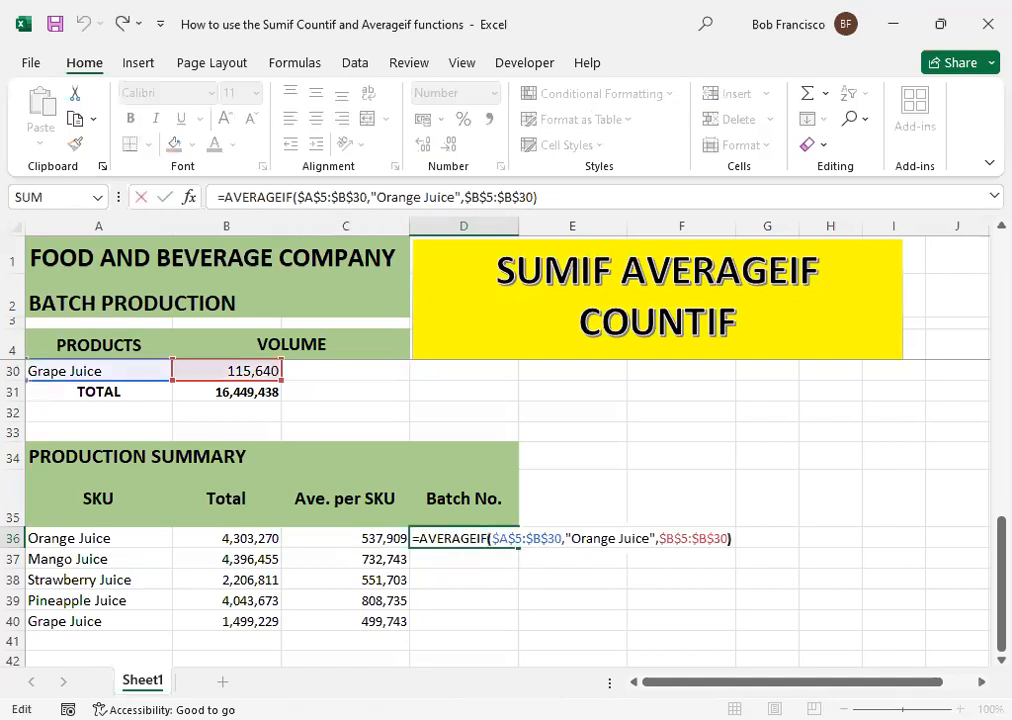
key(Left)
key(Left)
key(Left)
key(Left)
key(Left)
key(Left)
key(Left)
key(Left)
key(Left)
key(Left)
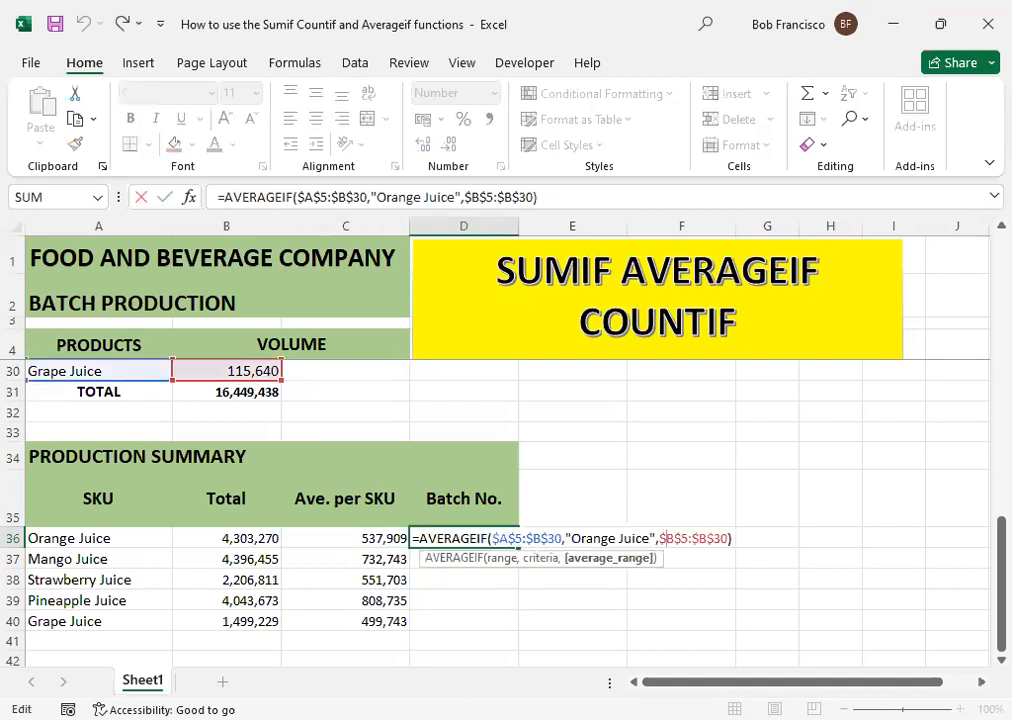
click(477, 538)
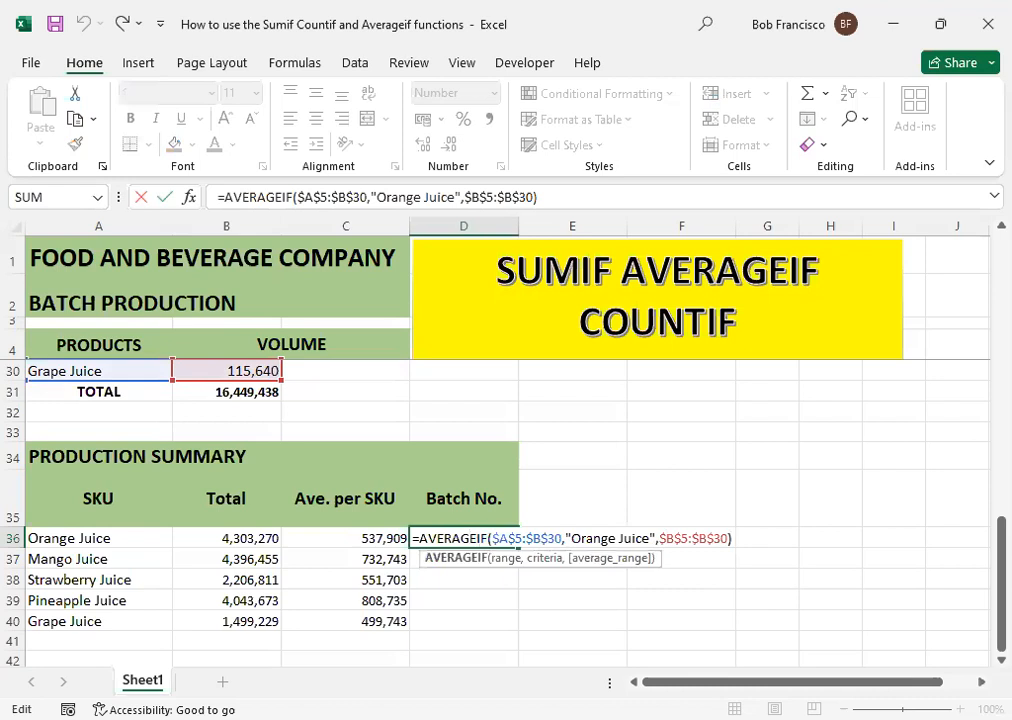
key(BackSpace)
key(BackSpace)
key(BackSpace)
key(BackSpace)
key(BackSpace)
key(BackSpace)
key(BackSpace)
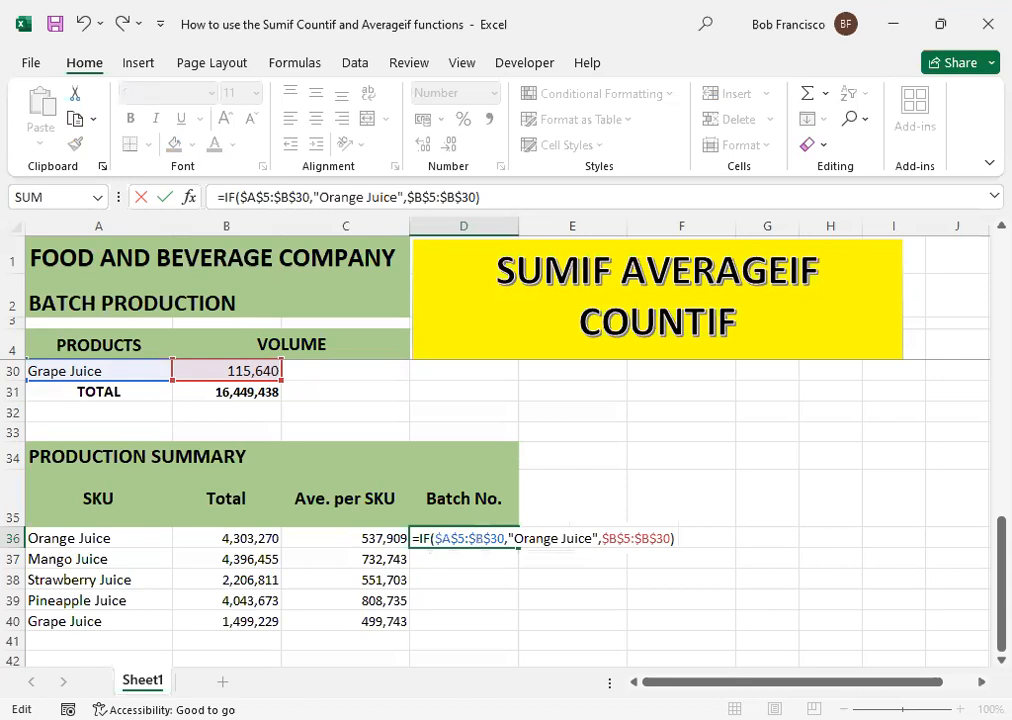
text(count)
key(Return)
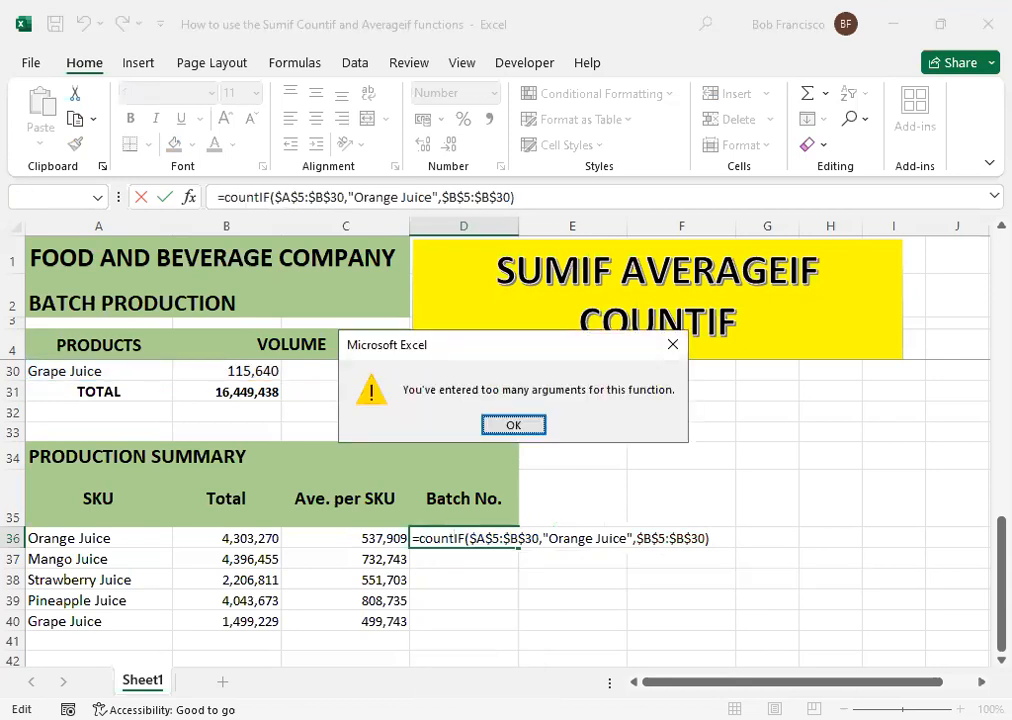
click(514, 426)
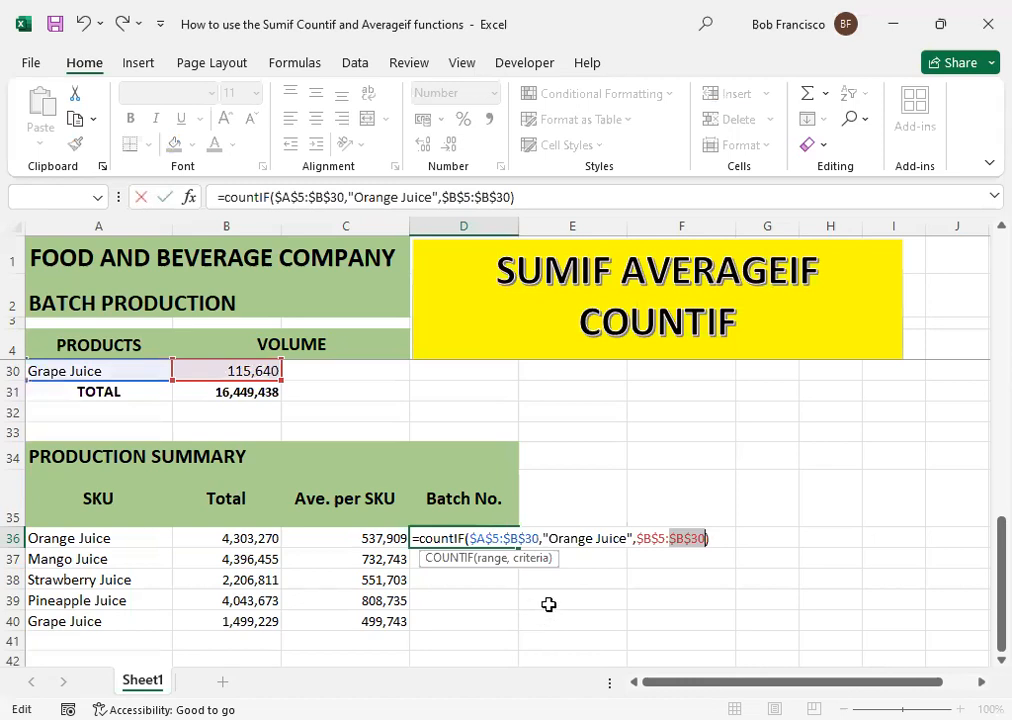
key(Return)
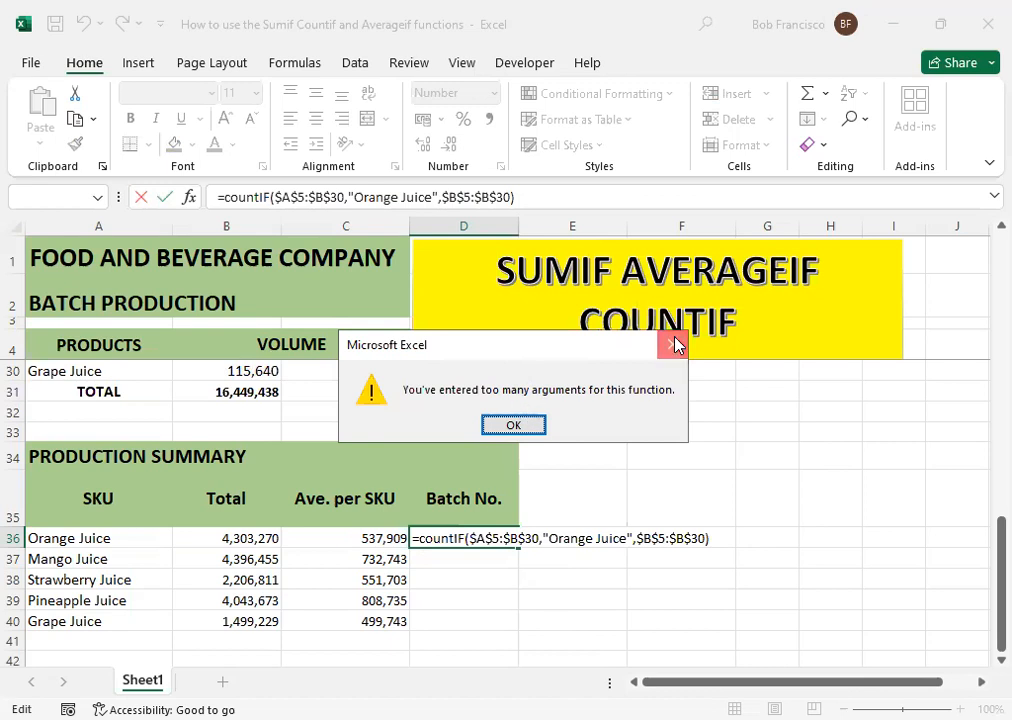
key(Return)
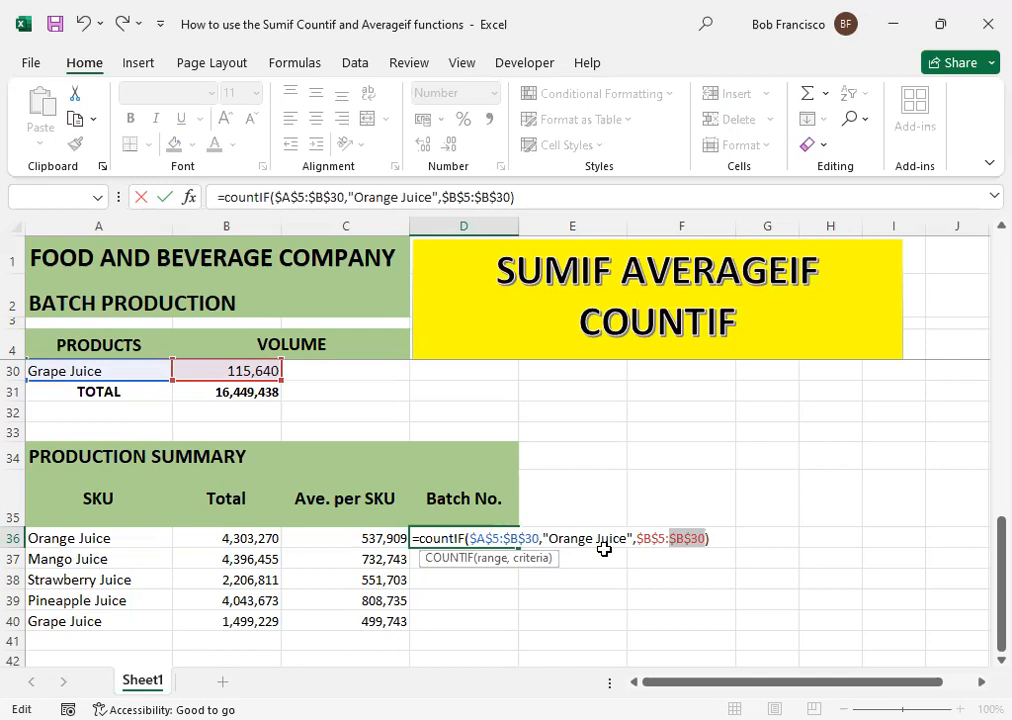
Step: Remove the third argument, $B$5:$B$30, from the COUNTIF formula in D36
key(BackSpace)
key(BackSpace)
key(BackSpace)
key(BackSpace)
key(BackSpace)
key(BackSpace)
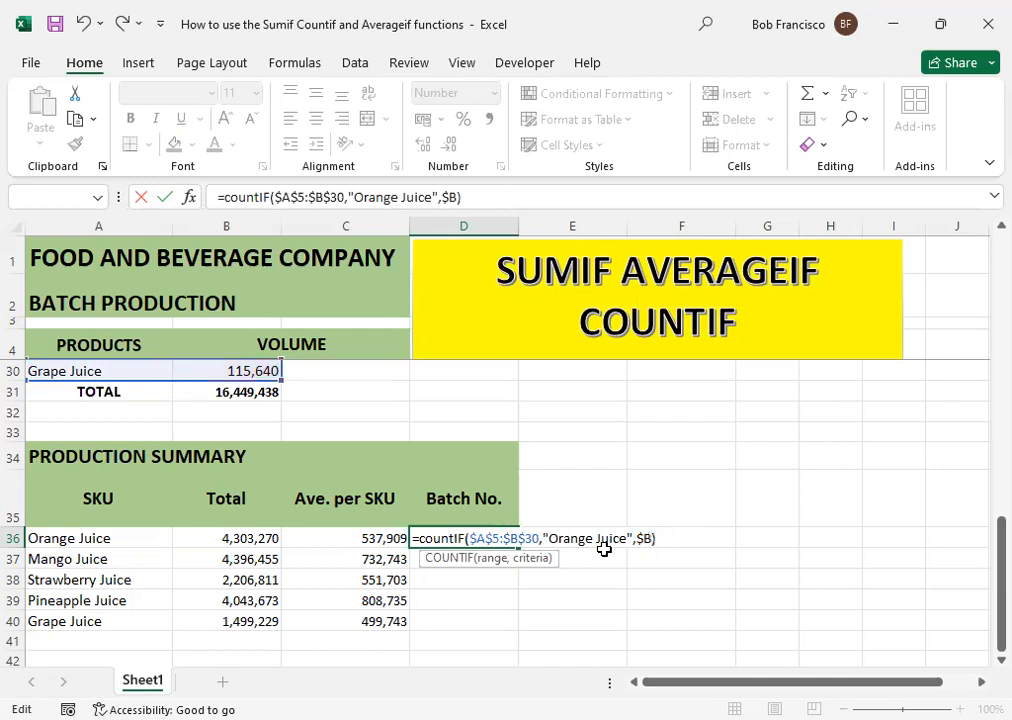
key(BackSpace)
key(BackSpace)
Step: Reselect A5:B30 as the absolute range $A$5:$B$30 in D36's COUNTIF formula and enter it, accepting the suggested formula correction
key(Left)
key(Left)
key(Left)
key(Left)
key(Left)
key(Left)
key(Left)
key(Left)
key(Left)
key(Left)
key(Left)
key(Left)
key(Left)
key(Left)
key(Left)
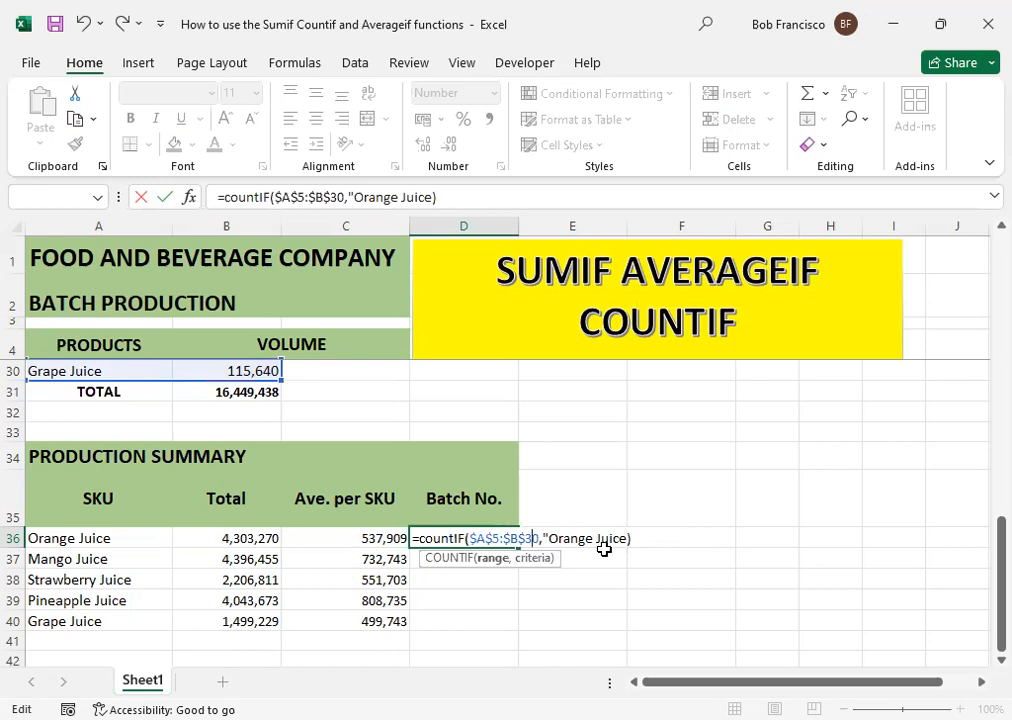
key(BackSpace)
key(BackSpace)
key(BackSpace)
key(BackSpace)
key(BackSpace)
key(BackSpace)
key(BackSpace)
key(BackSpace)
key(BackSpace)
key(BackSpace)
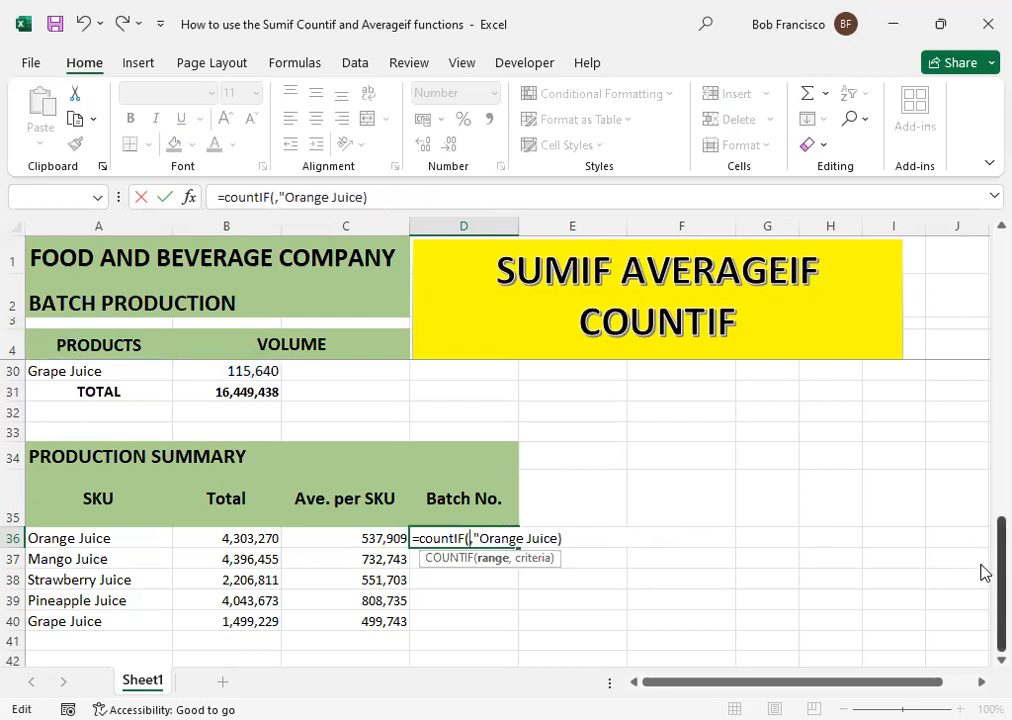
drag(981, 575, 985, 240)
click(60, 372)
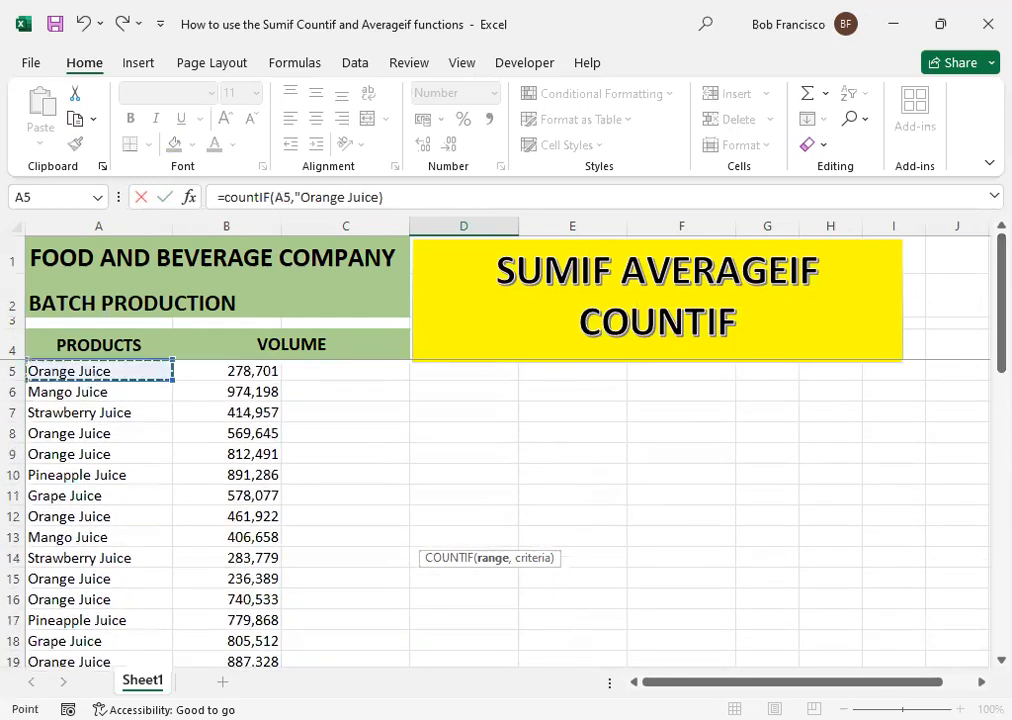
scroll(271, 603, down, 5)
shift+click(270, 600)
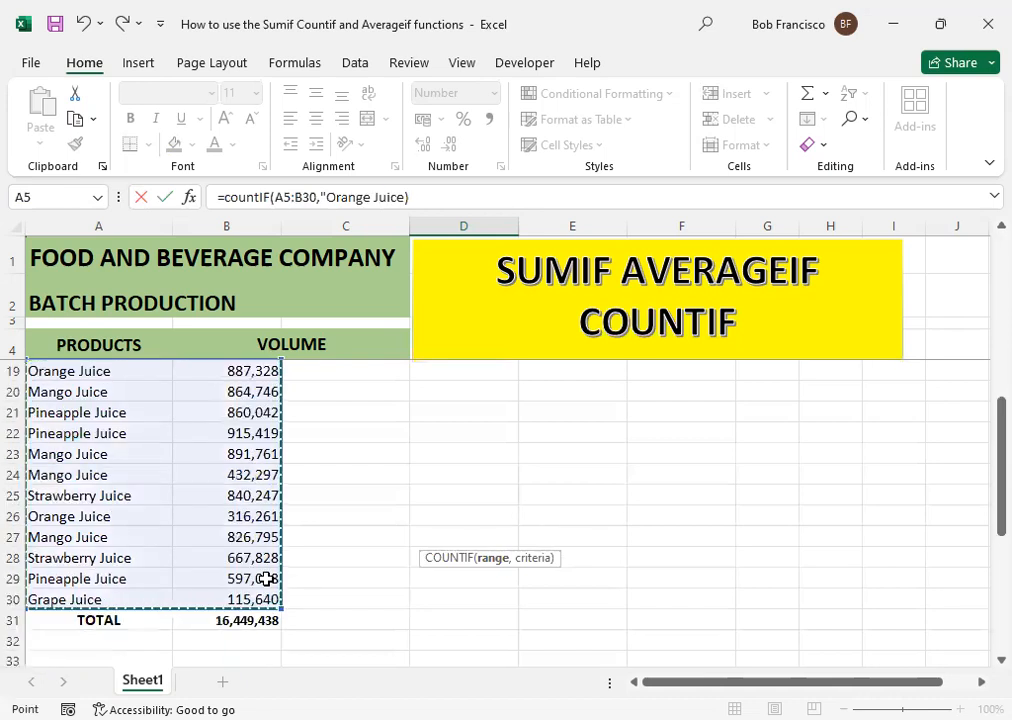
key(F4)
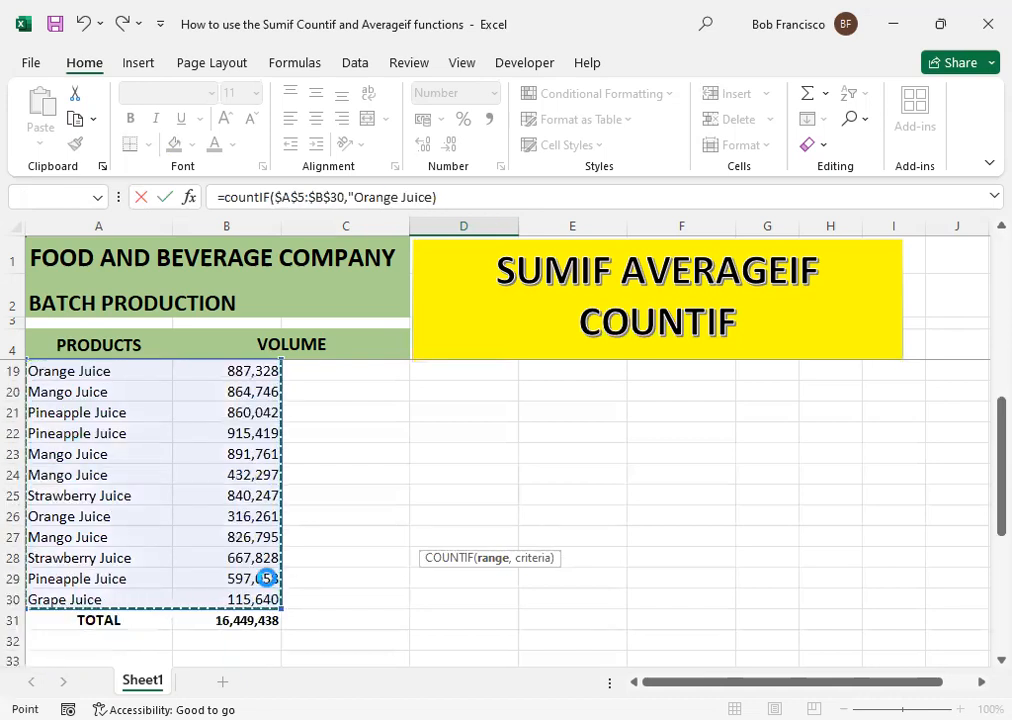
key(Return)
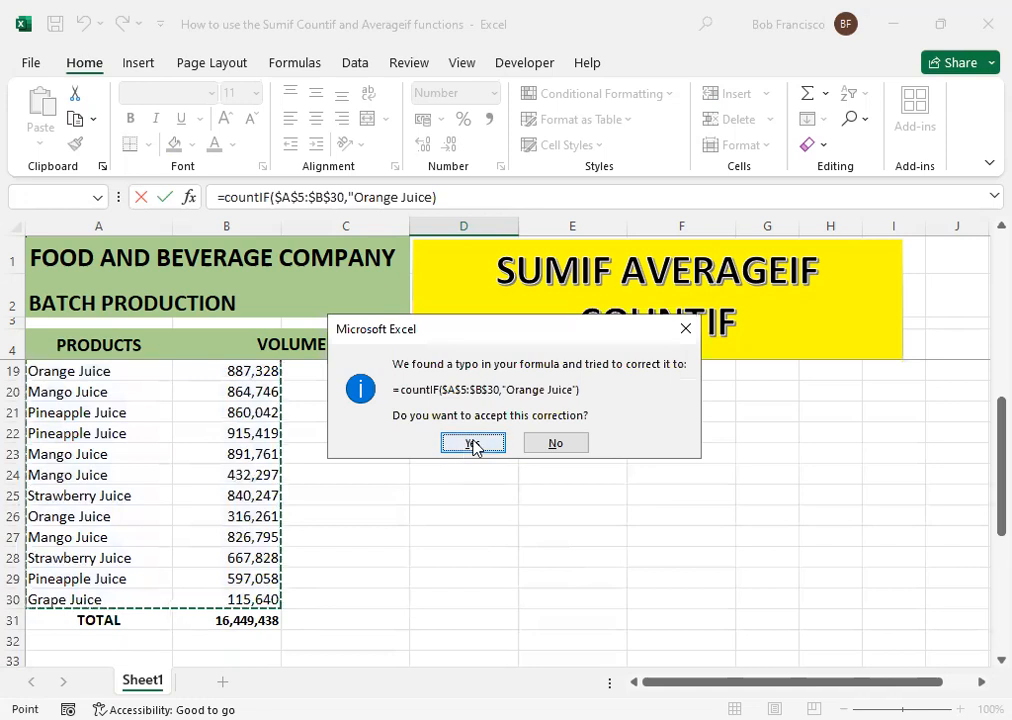
key(Return)
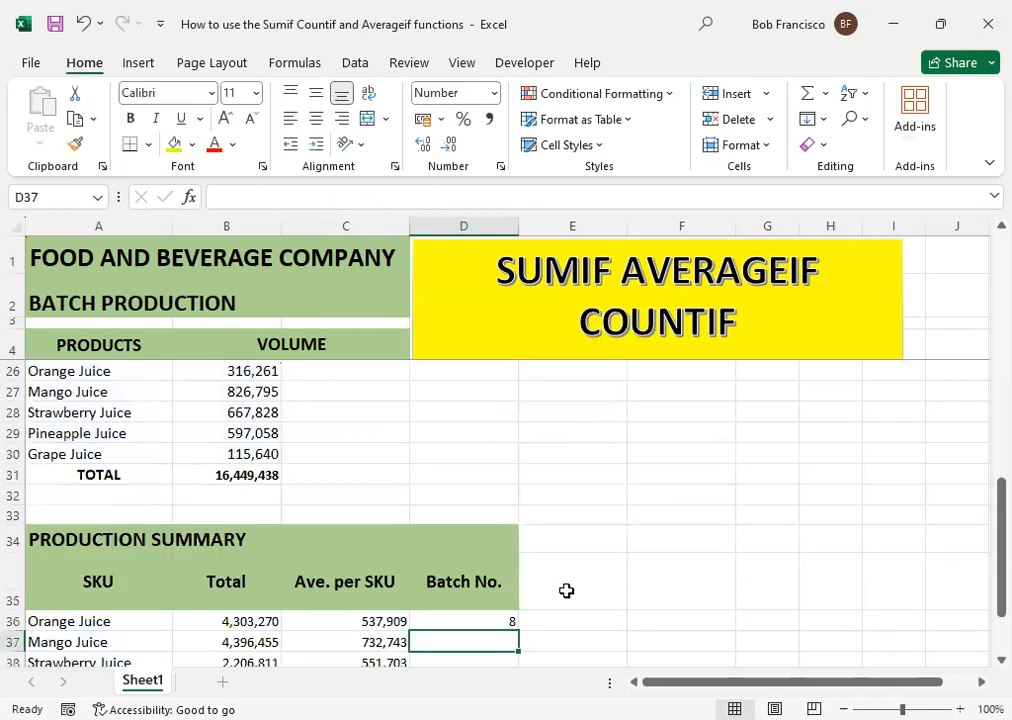
Step: Compare the arguments of the COUNTIF formula in D36 with those of the SUMIF formula in B36
scroll(566, 590, down, 1)
key(Up)
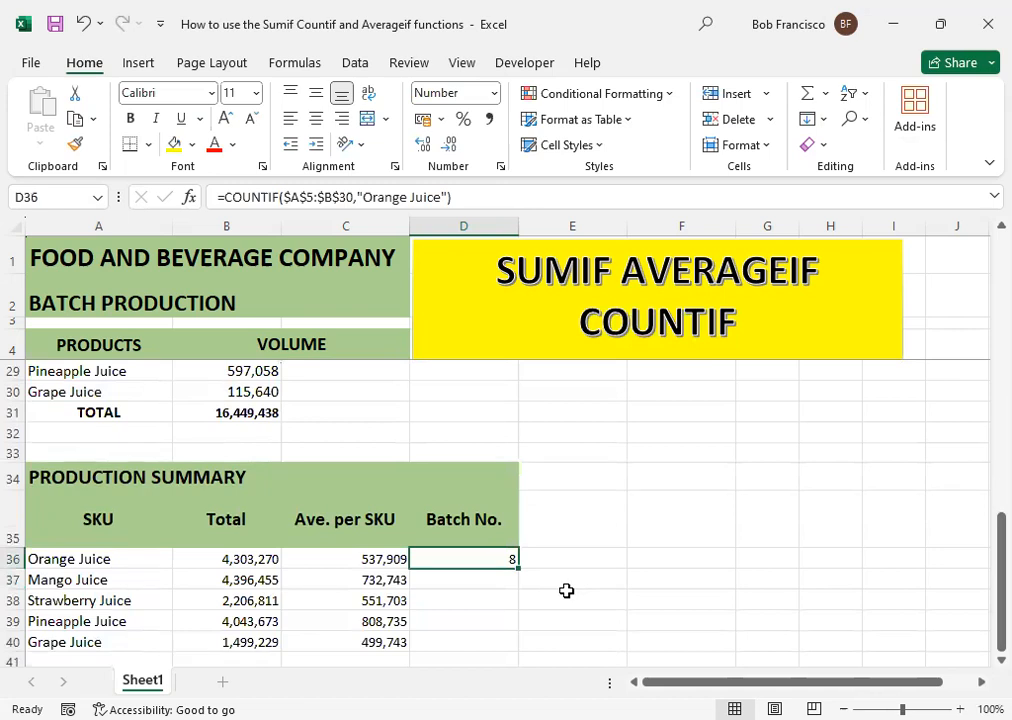
key(F2)
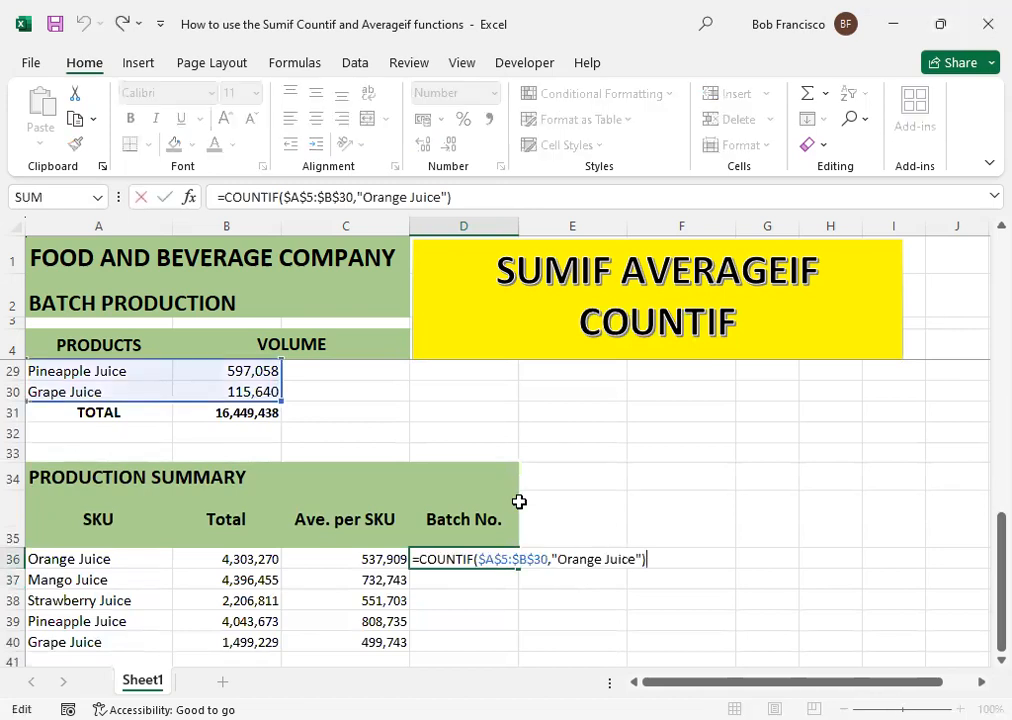
click(231, 556)
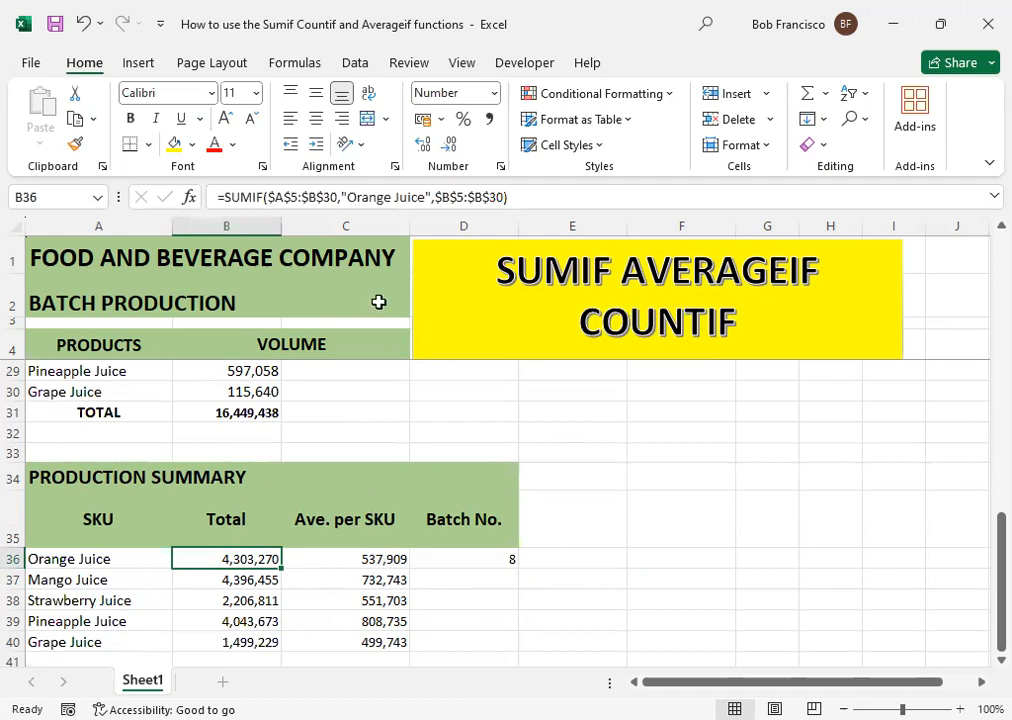
click(314, 201)
click(373, 197)
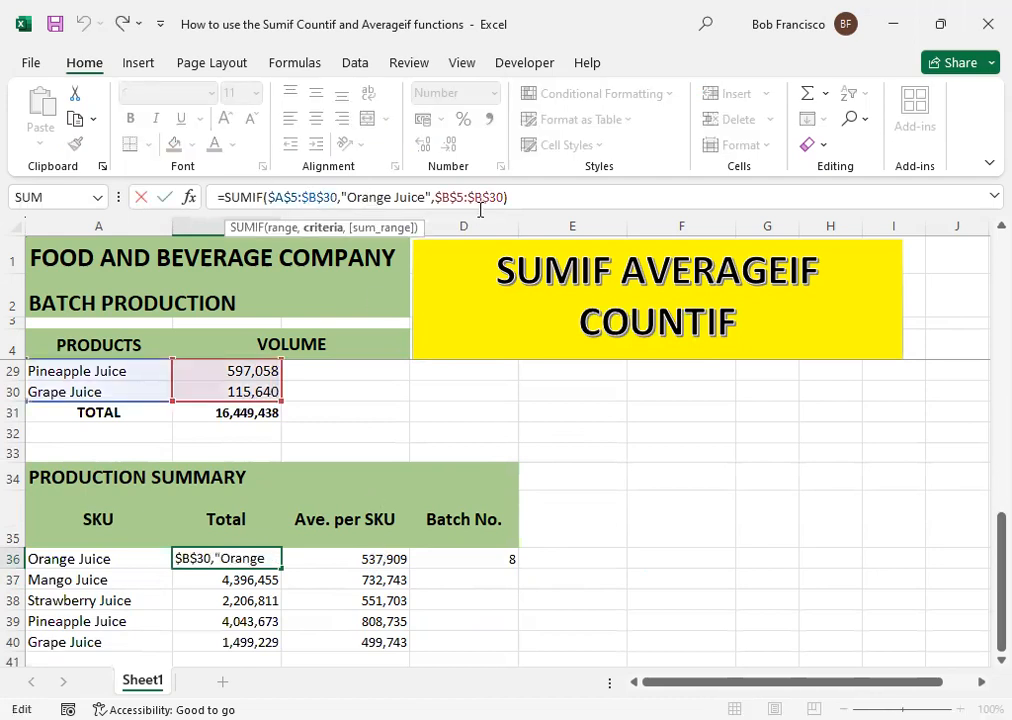
click(479, 199)
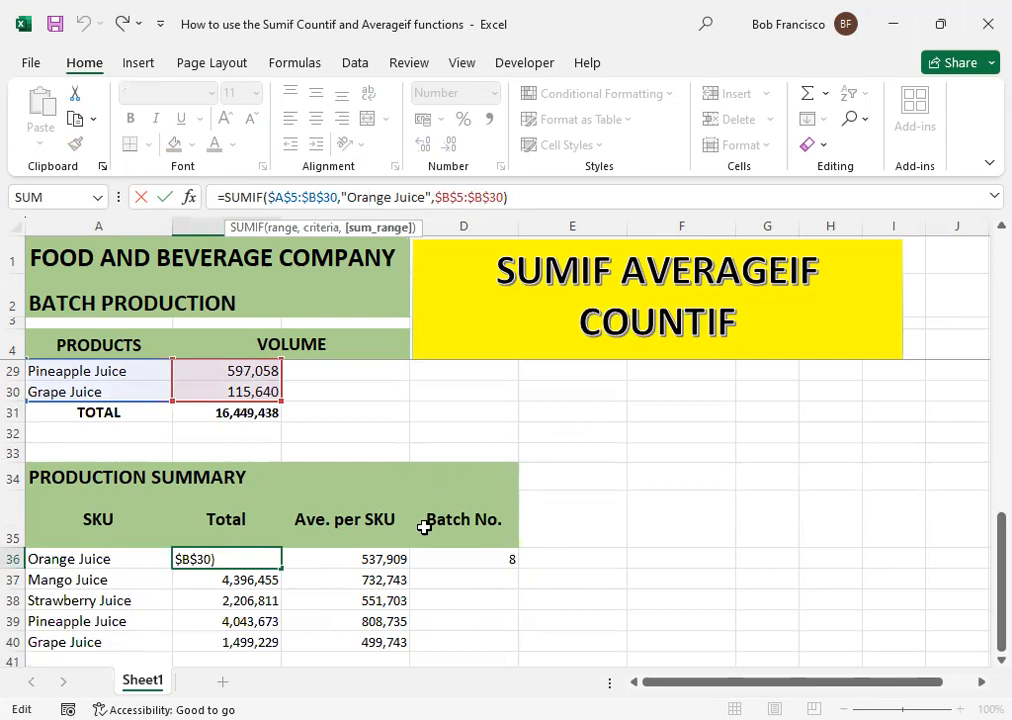
click(483, 557)
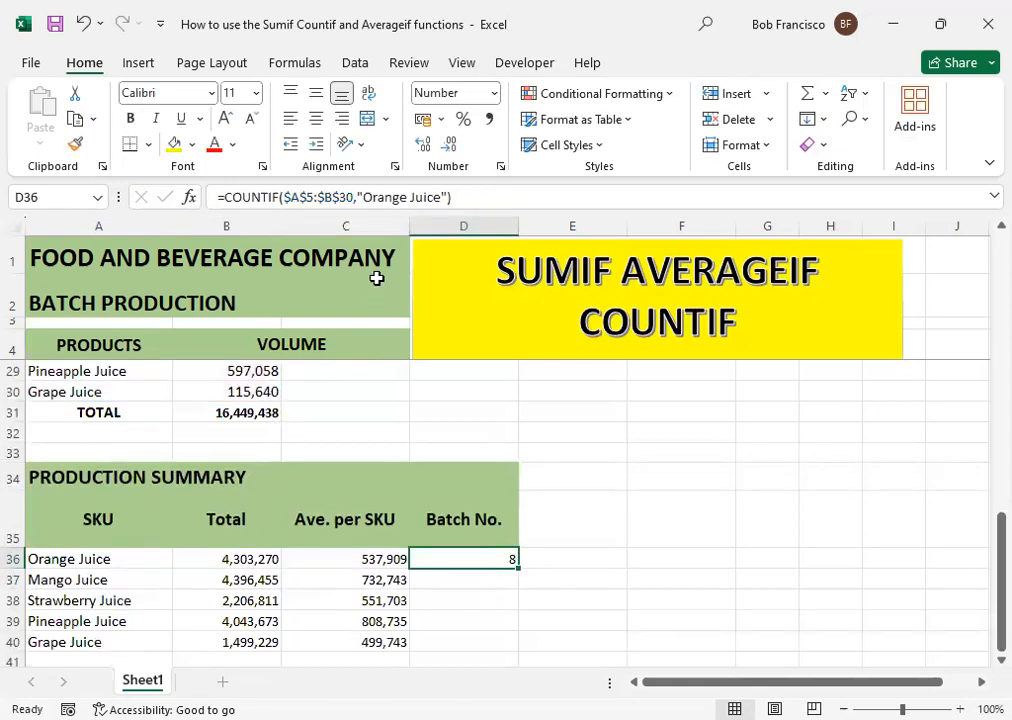
click(326, 196)
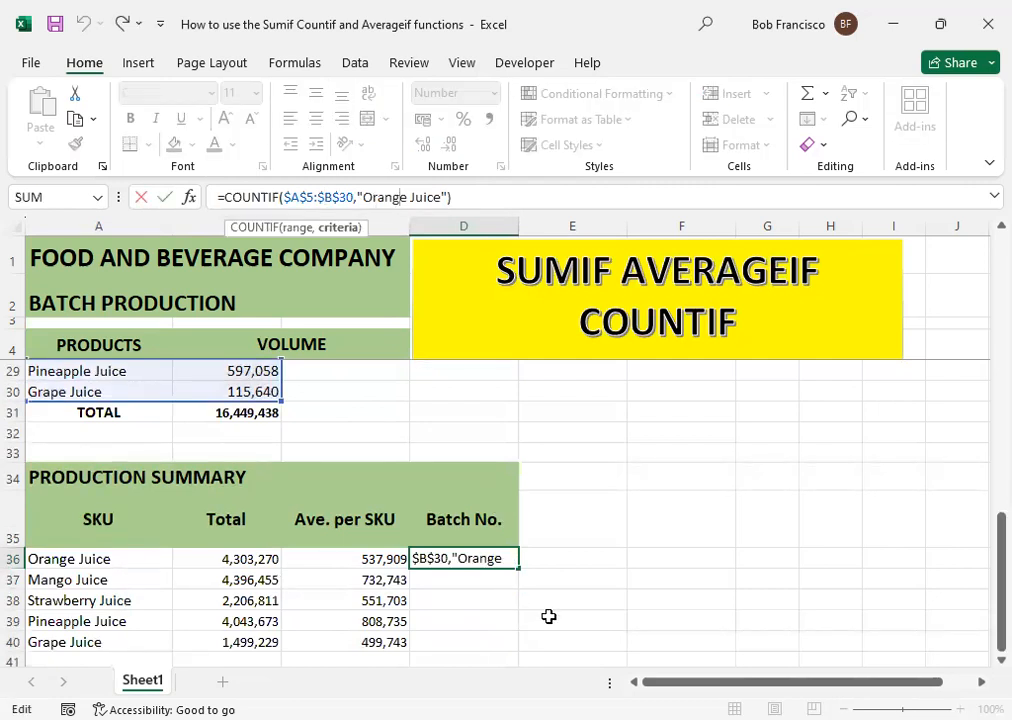
key(ctrl+Return)
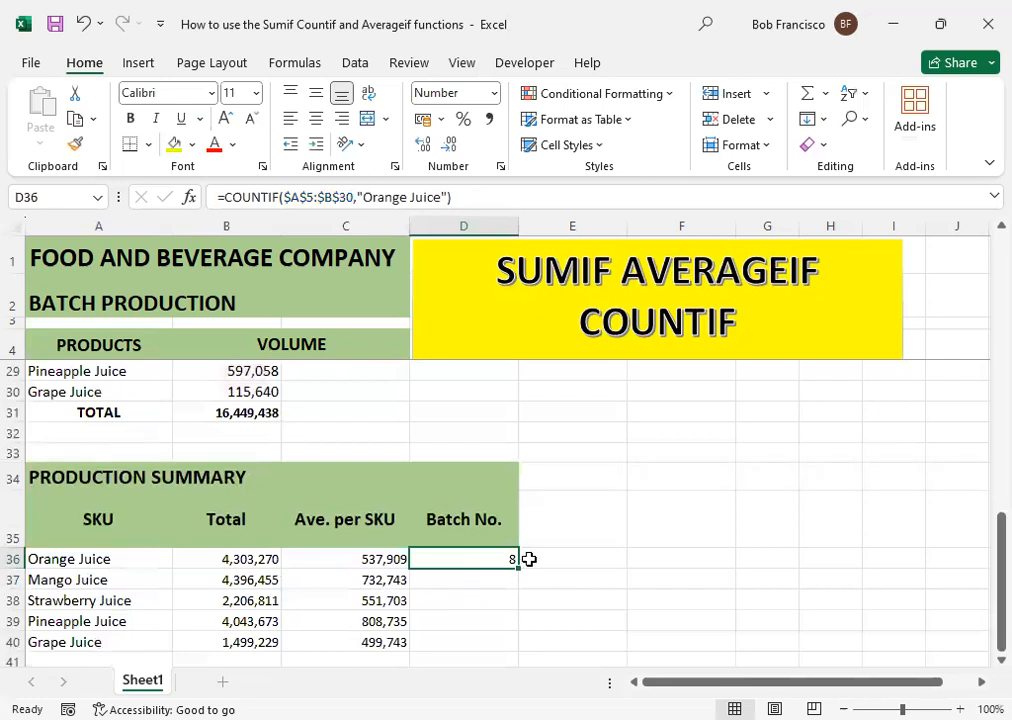
Step: Fill the COUNTIF formula from D36 down to D40 and replace the criterion in D37 with "mango Juice"
drag(518, 566, 526, 613)
click(495, 579)
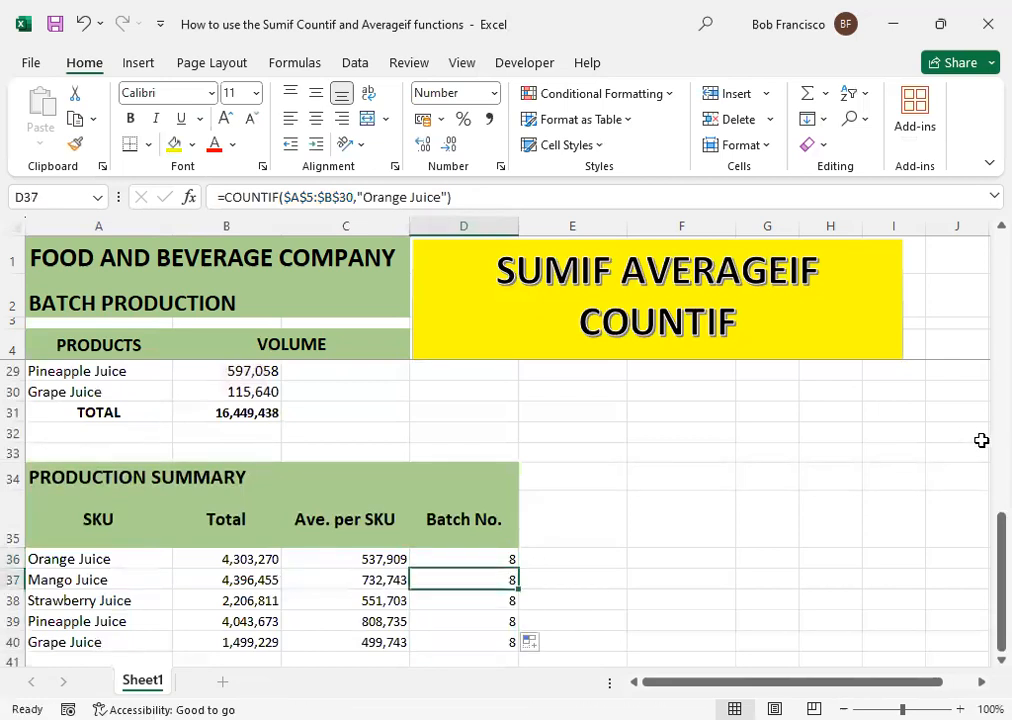
key(F2)
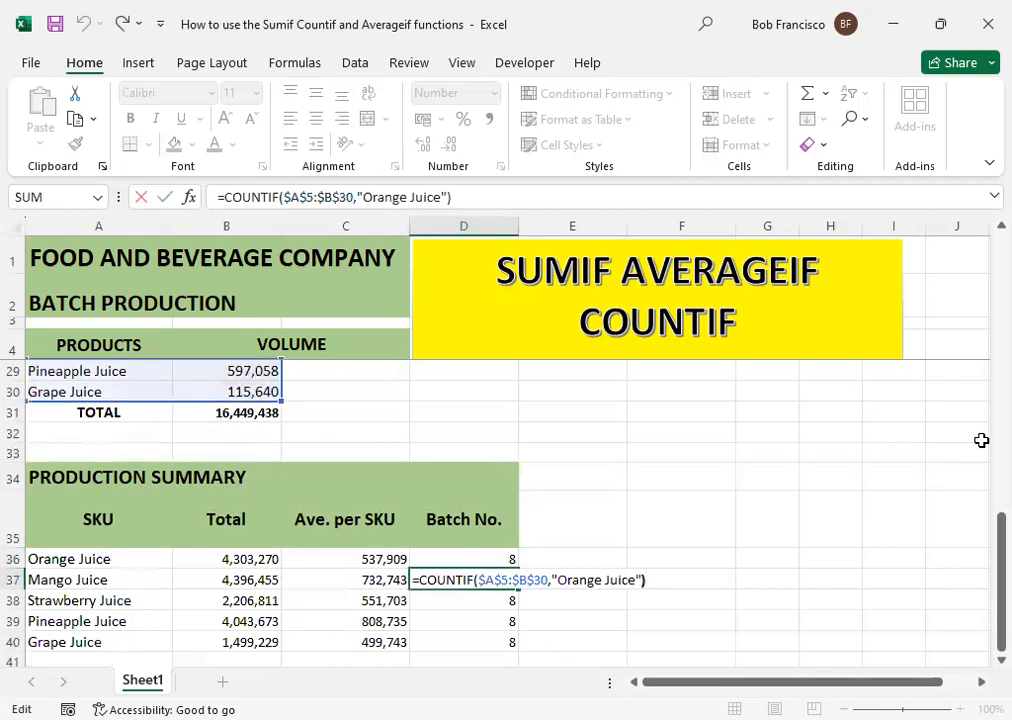
key(Left)
key(Left)
key(Left)
key(Left)
key(Left)
key(Left)
key(Left)
key(BackSpace)
key(BackSpace)
key(BackSpace)
key(BackSpace)
key(BackSpace)
key(BackSpace)
key(BackSpace)
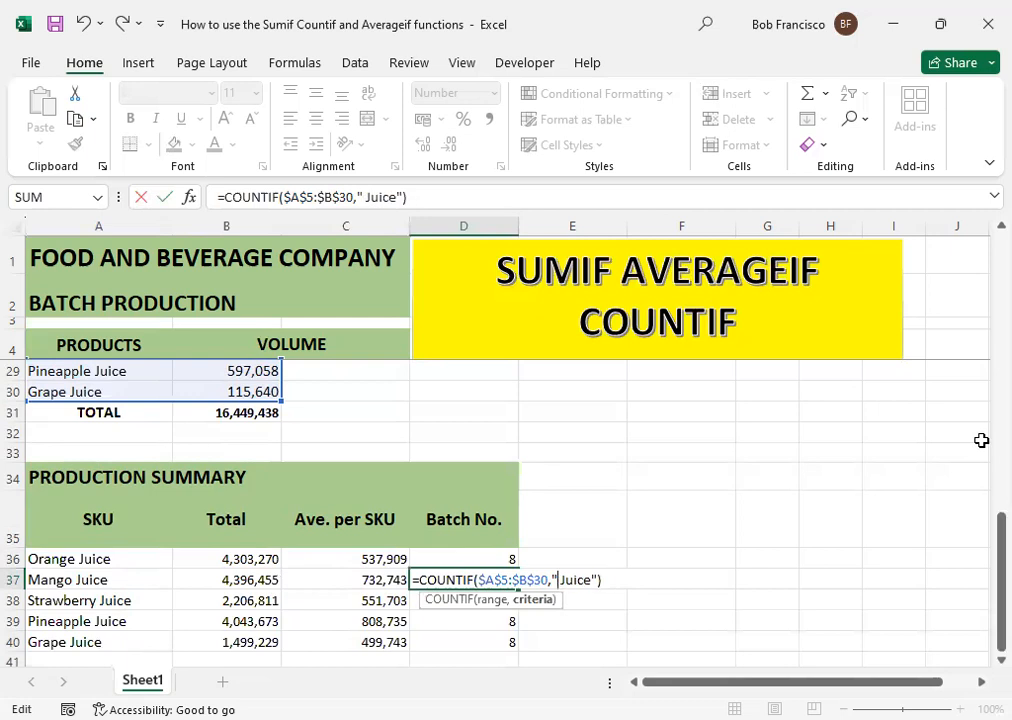
text(")
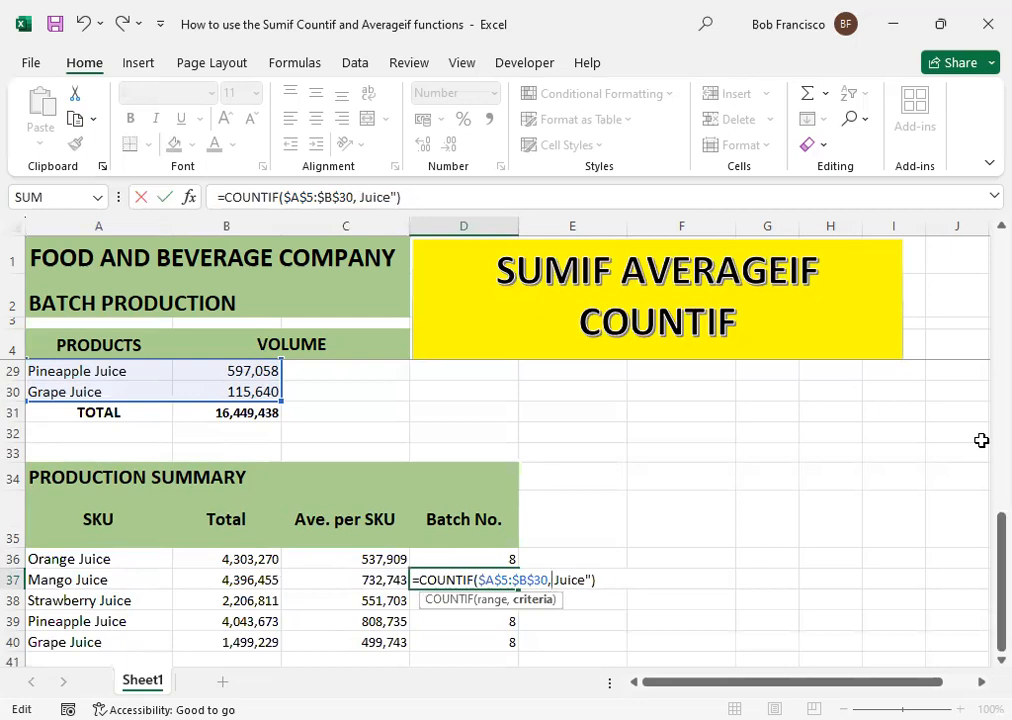
text(mango)
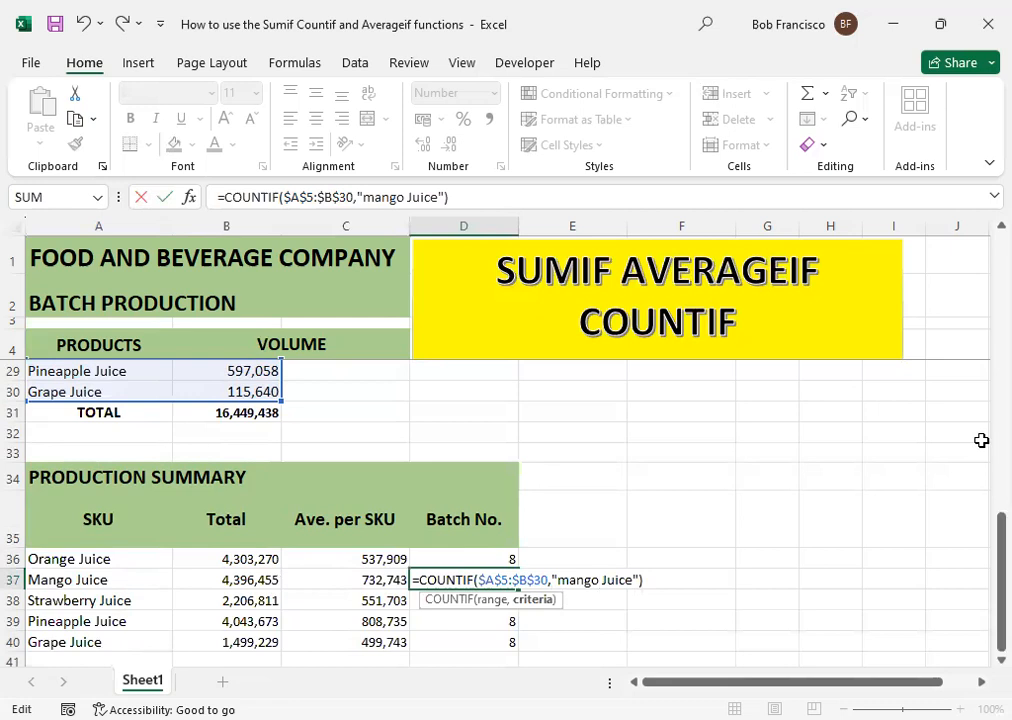
key(Return)
Step: Replace the criterion in D38's COUNTIF formula with "strawberry Juice" and enter the formula
key(F2)
key(Left)
key(Left)
key(Left)
key(Left)
key(Left)
key(Left)
key(Left)
key(Left)
key(BackSpace)
key(BackSpace)
key(BackSpace)
key(BackSpace)
key(BackSpace)
key(BackSpace)
text(=)
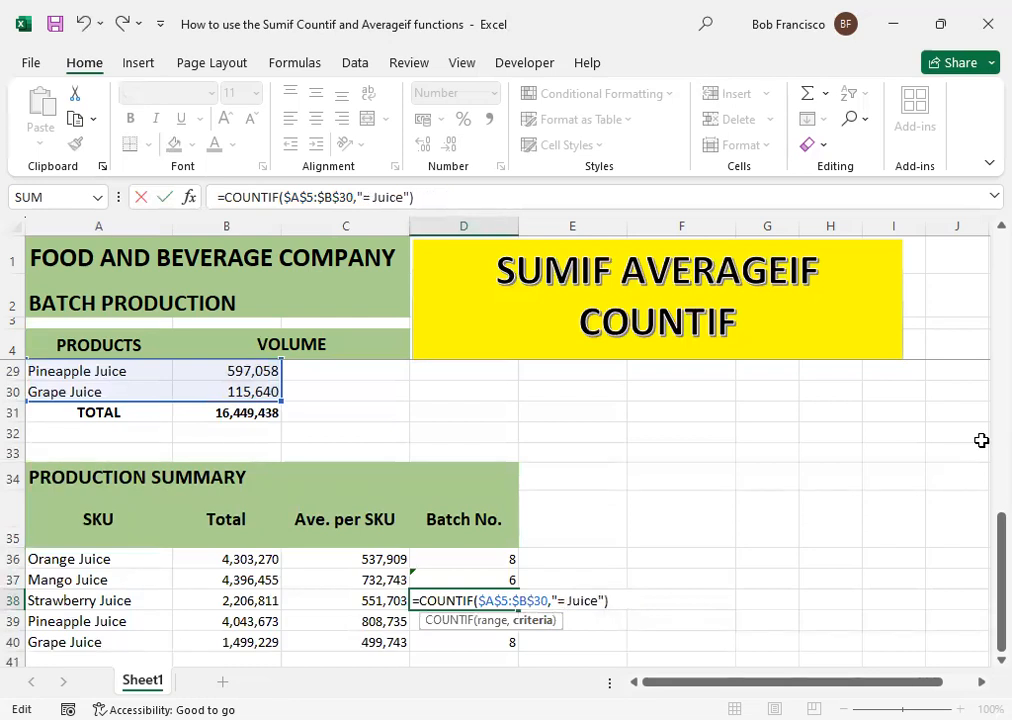
key(BackSpace)
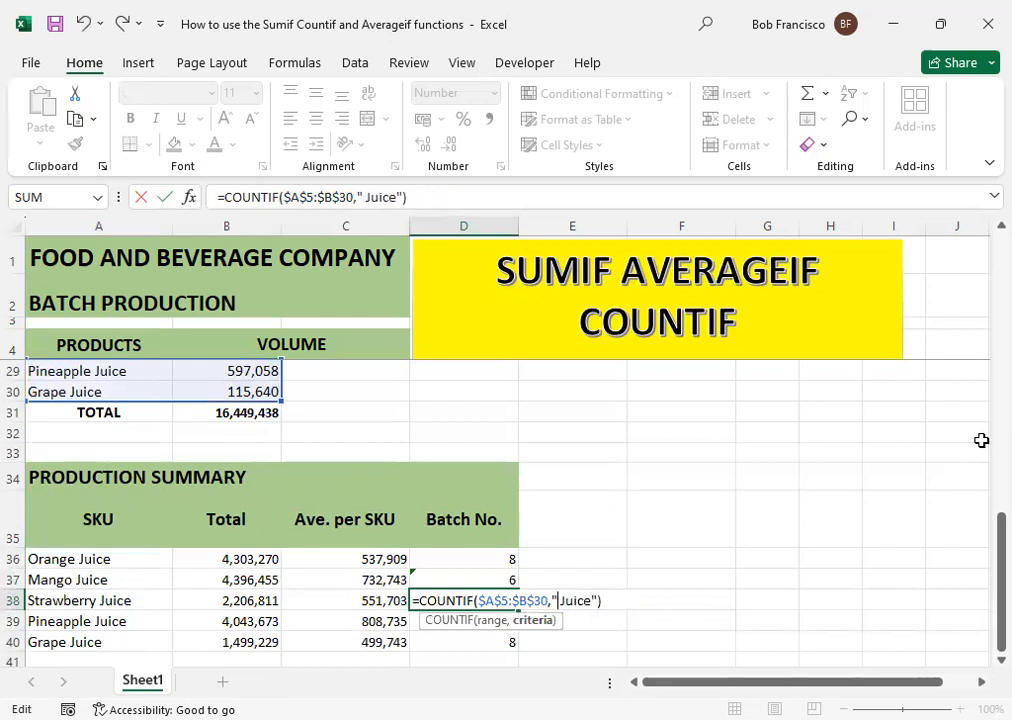
text(strawbe)
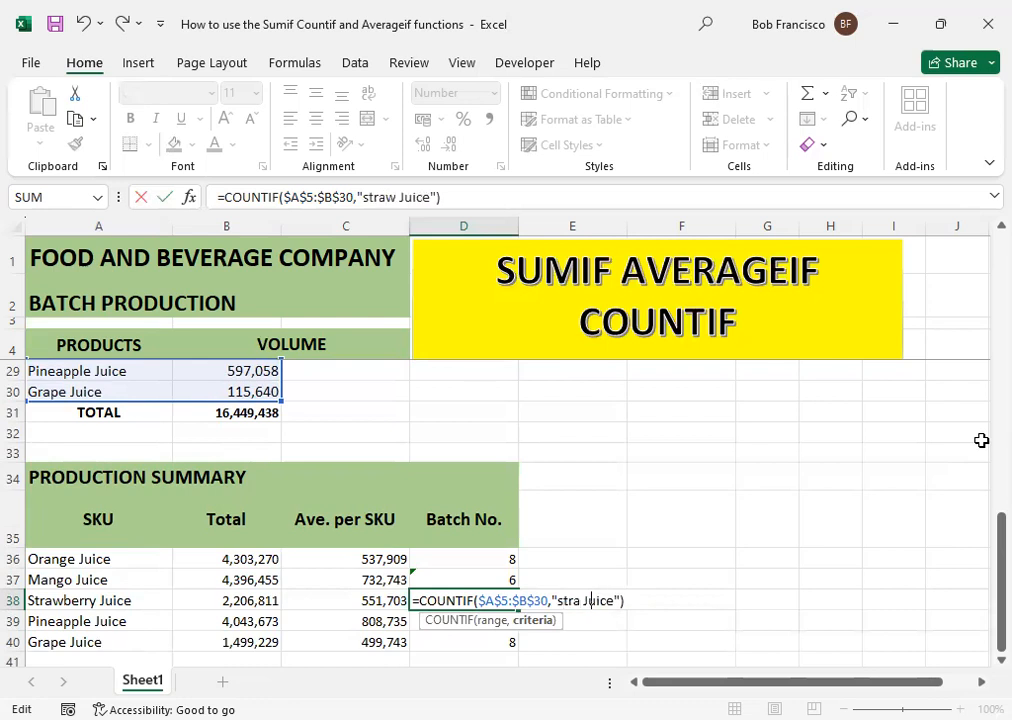
text(rry)
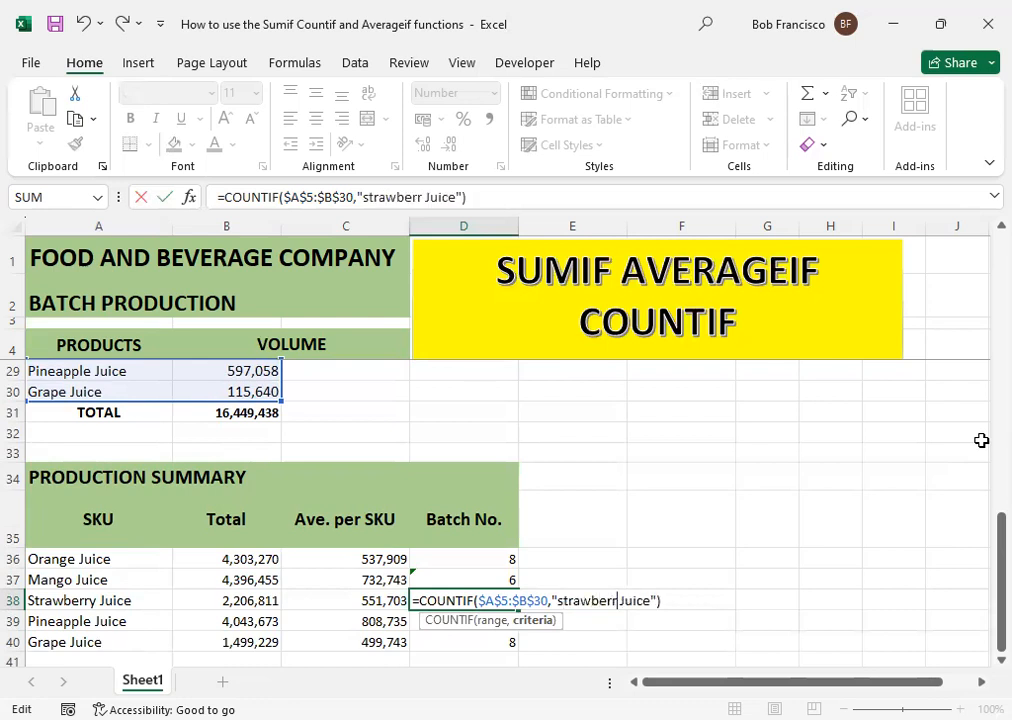
key(Return)
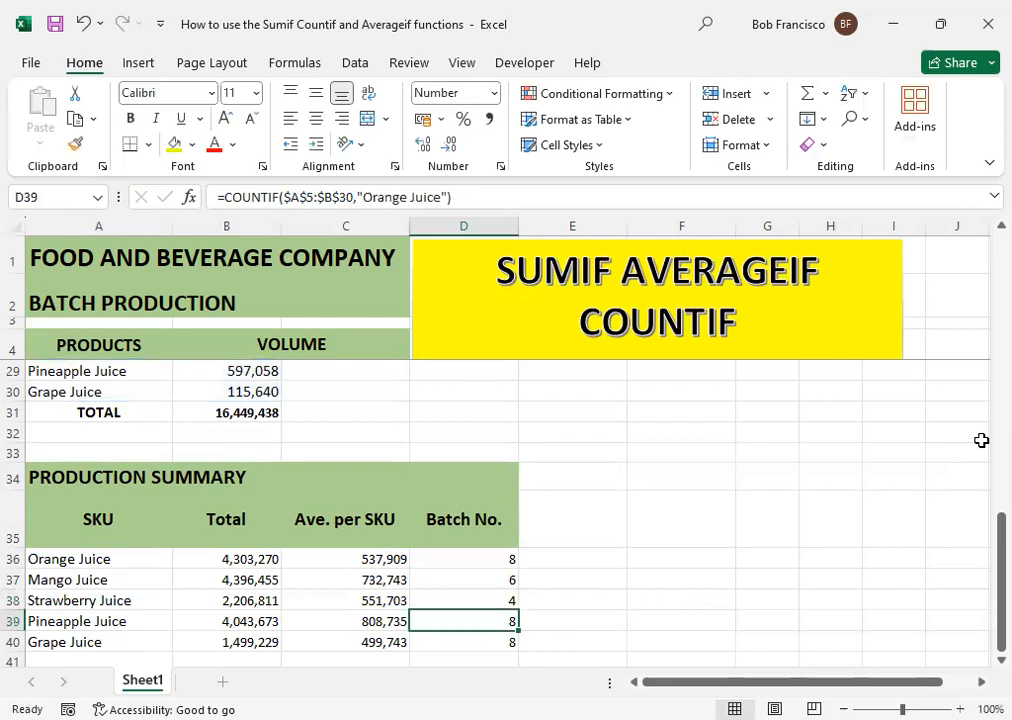
Step: Replace the criterion in D39's COUNTIF formula with "pineapple Juice" and enter the formula
key(F2)
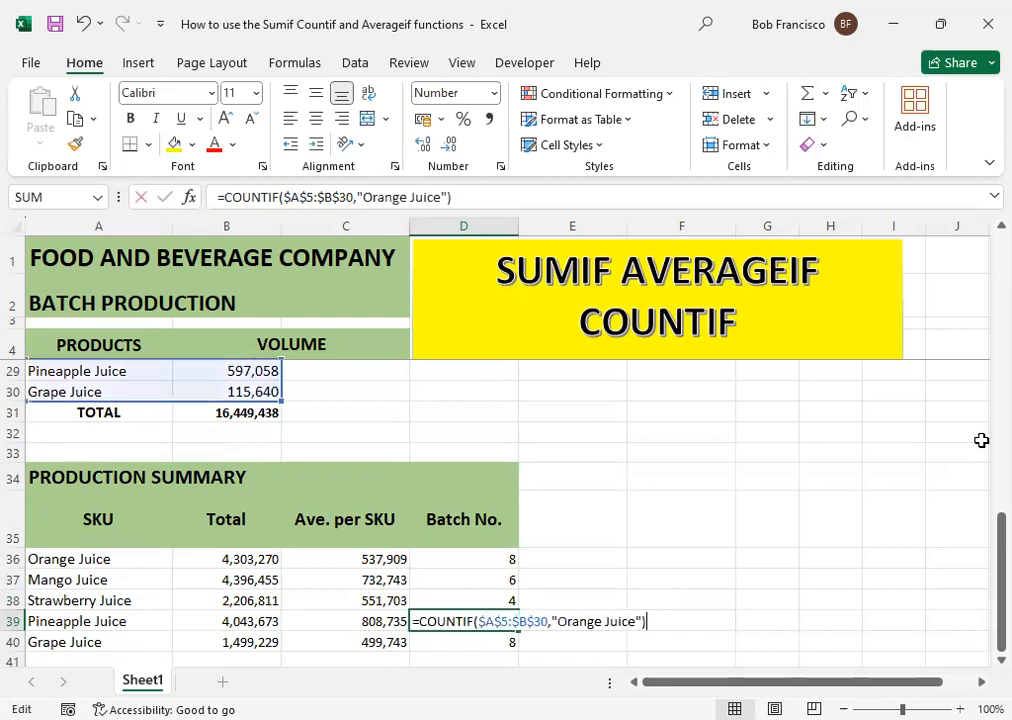
key(Left)
key(Left)
key(Left)
key(Left)
key(Left)
key(Left)
key(Left)
key(Left)
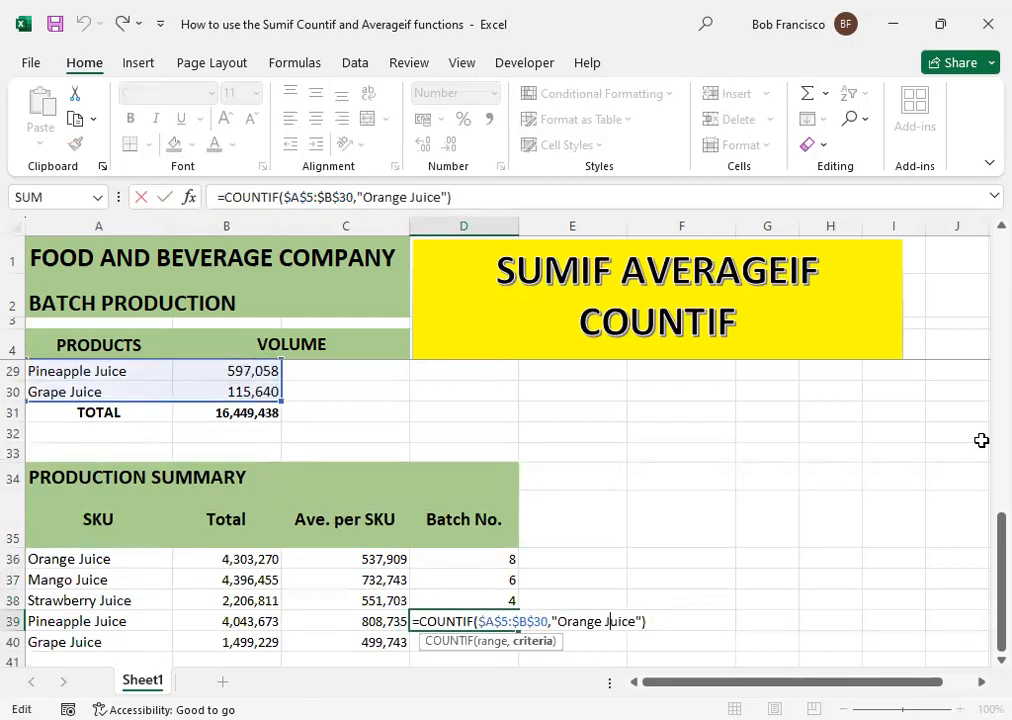
key(BackSpace)
key(BackSpace)
key(BackSpace)
key(BackSpace)
key(BackSpace)
key(BackSpace)
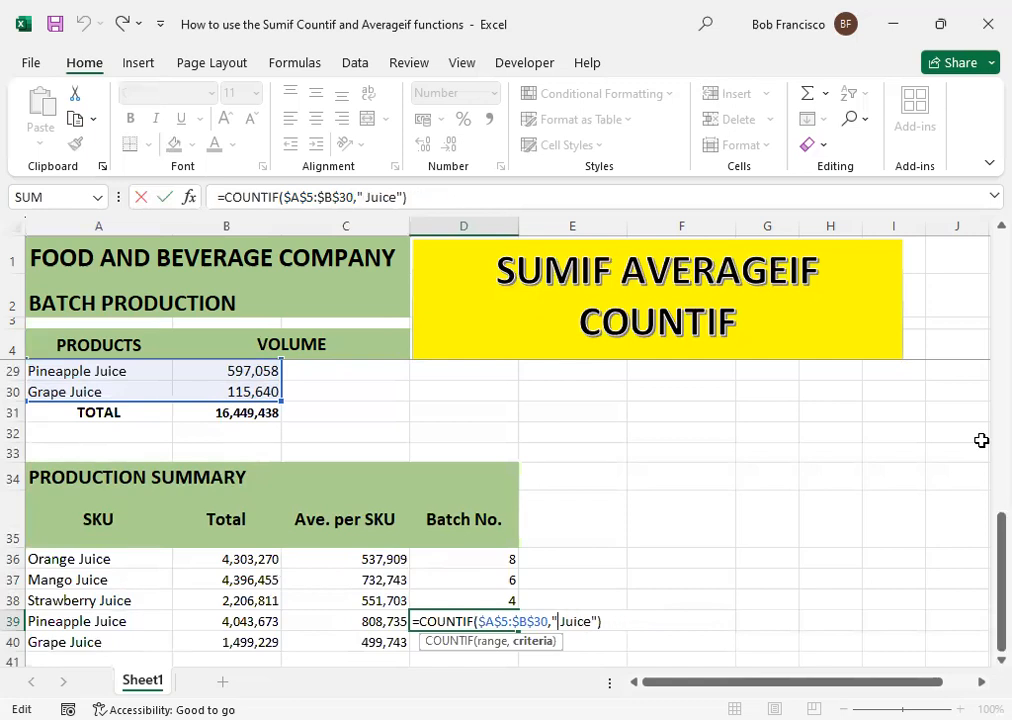
text(pin)
text(eapopl)
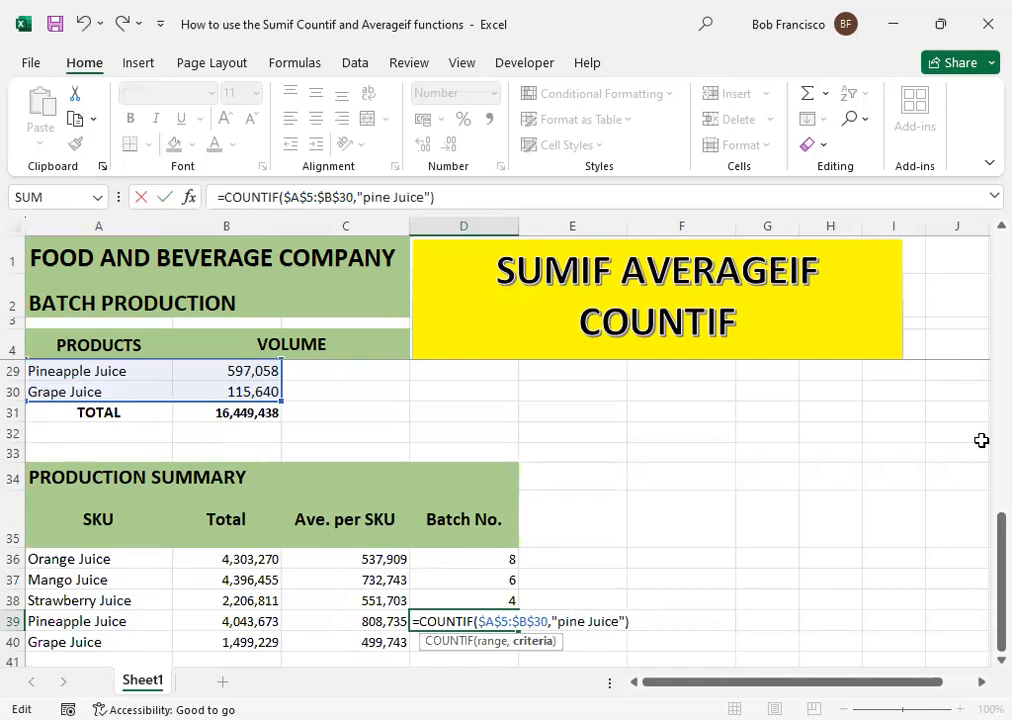
text(e)
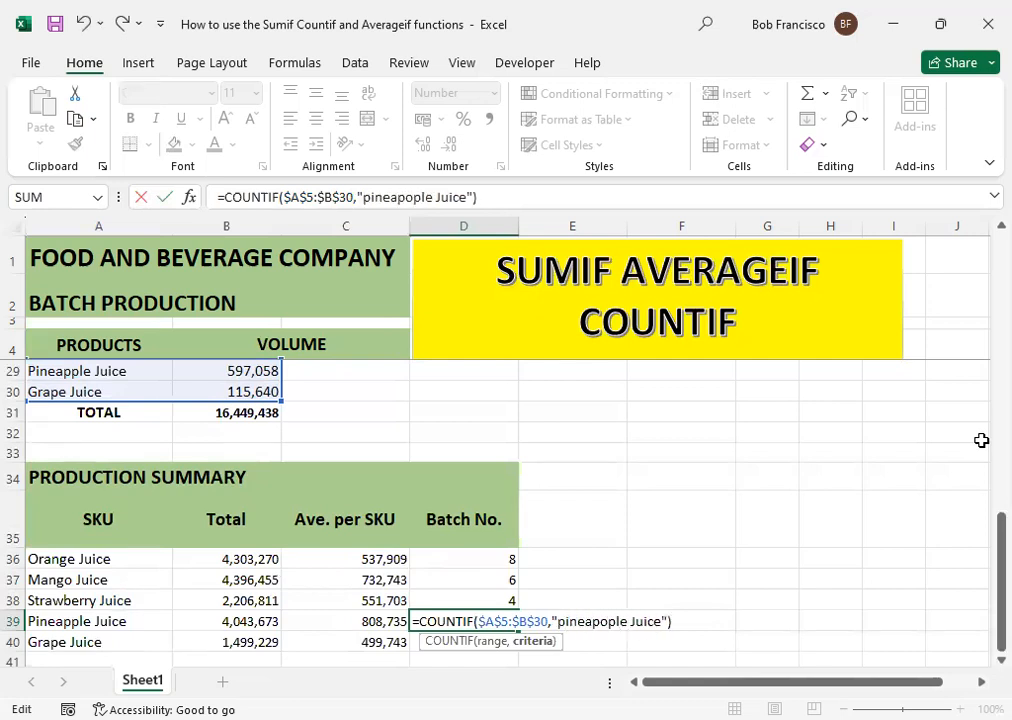
key(Left)
key(Left)
key(Left)
text(o)
key(BackSpace)
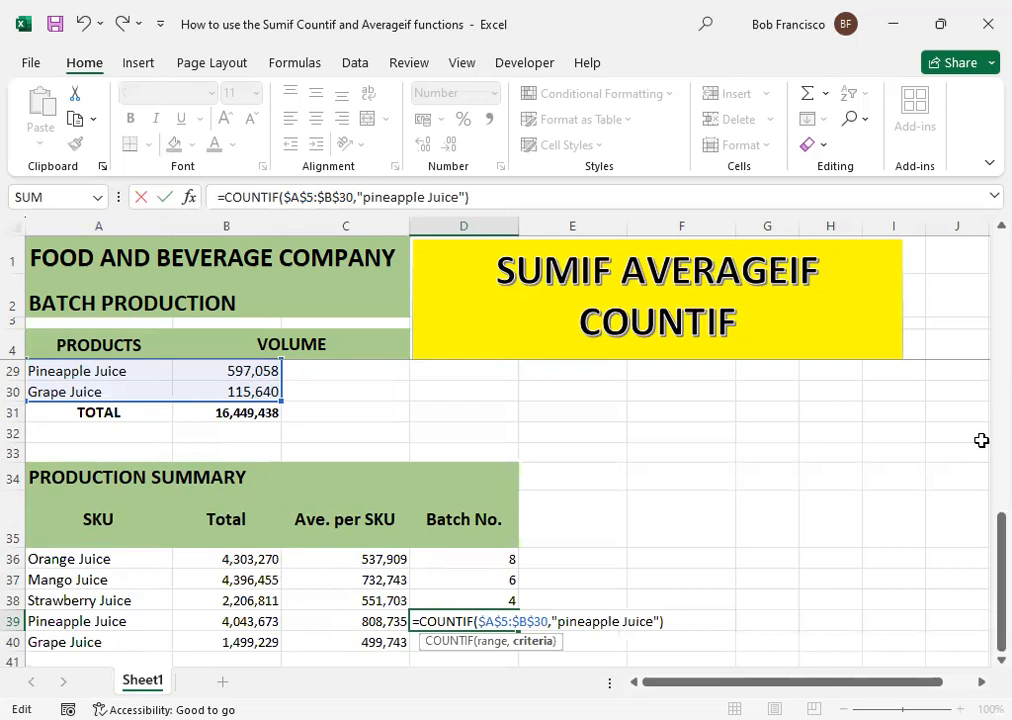
key(Return)
Step: Replace the criterion in D40's COUNTIF formula with "grape Juice" and enter the formula
key(F2)
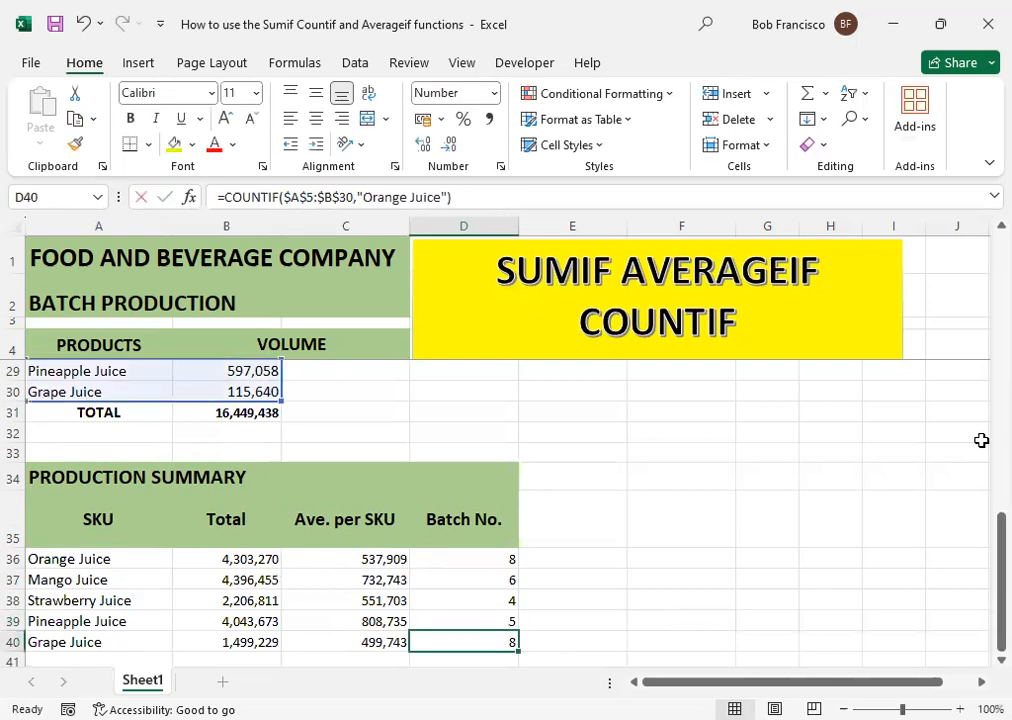
key(Left)
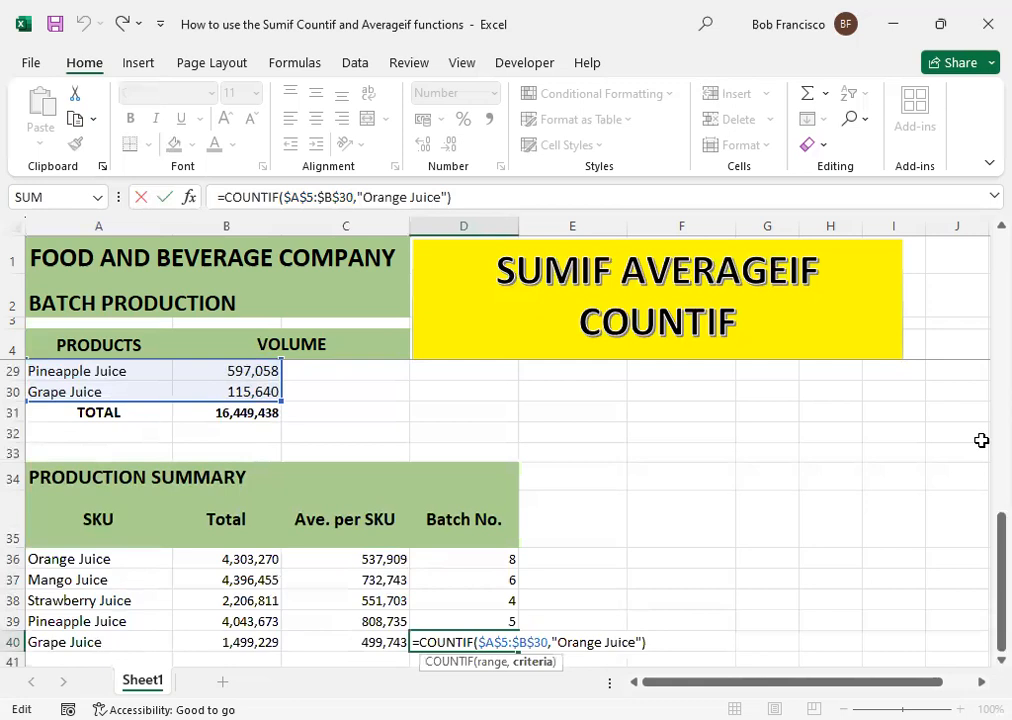
key(BackSpace)
key(BackSpace)
key(BackSpace)
key(BackSpace)
key(BackSpace)
key(BackSpace)
text(ge)
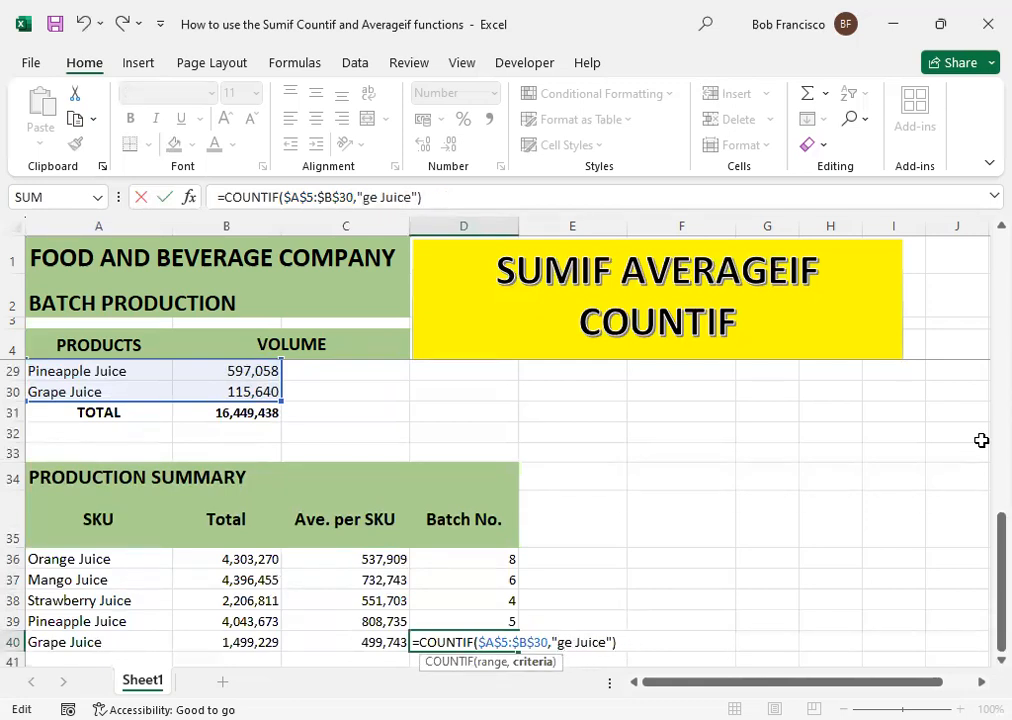
key(BackSpace)
text(rape)
key(Return)
Step: Review the SUMIF totals for each product in B36 through B40 of the production summary
key(Up)
key(Up)
key(Up)
key(Up)
key(Up)
key(Left)
key(Left)
key(Left)
key(Right)
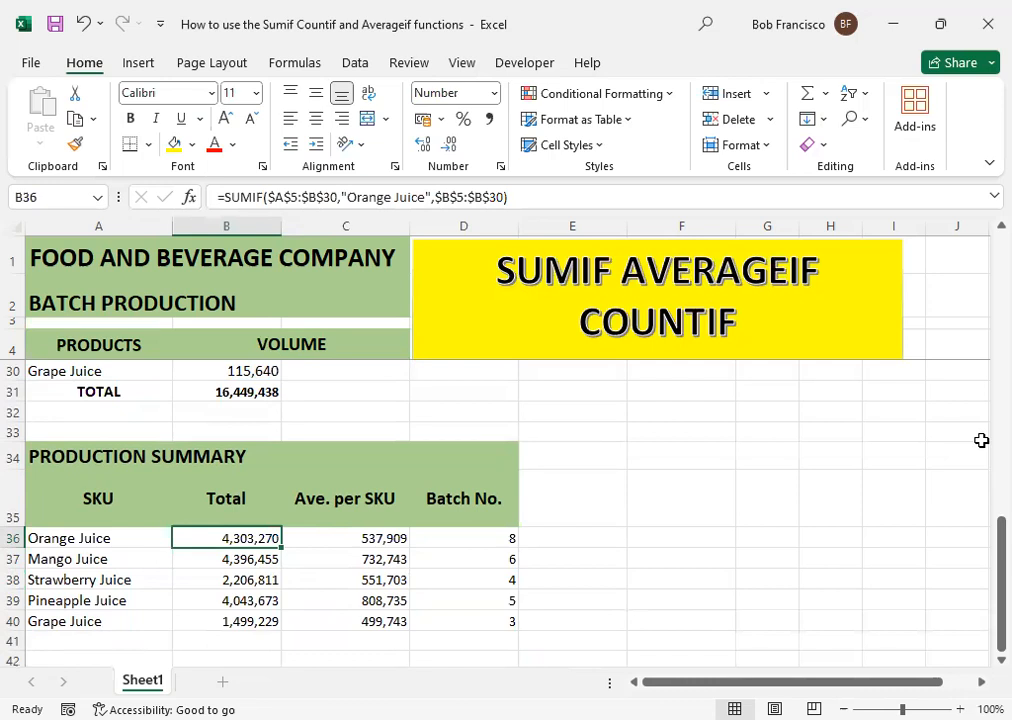
key(Down)
key(Down)
key(Down)
key(Down)
key(Up)
key(Up)
key(Up)
key(Up)
Step: Compare the AVERAGEIF formula in C36 with the COUNTIF formulas in D36 through D40
key(Right)
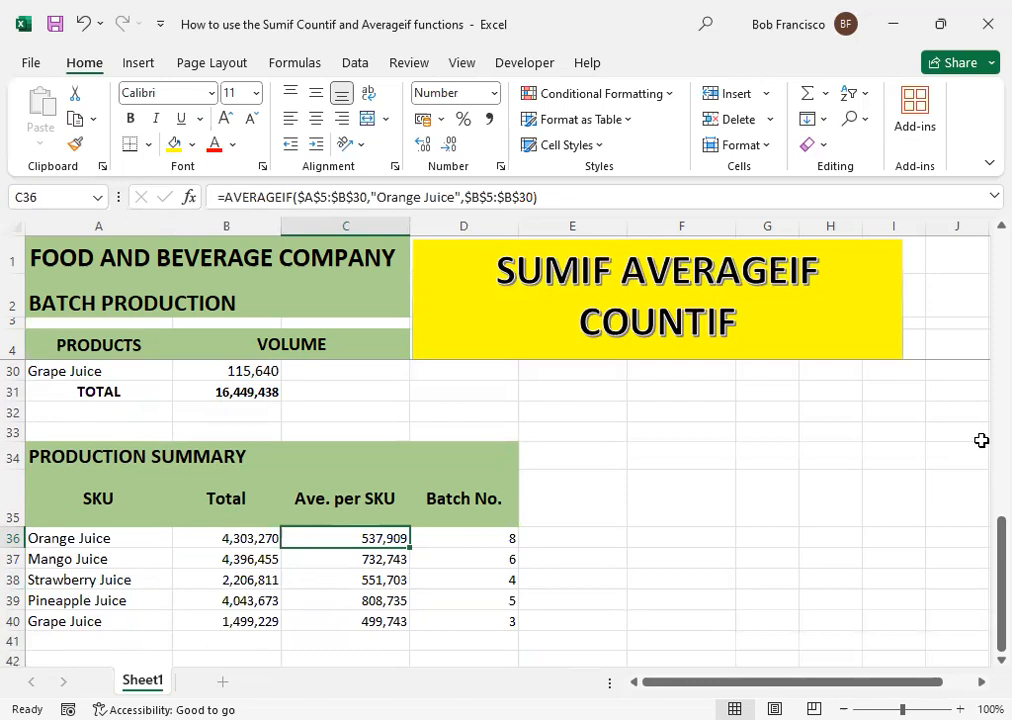
key(Right)
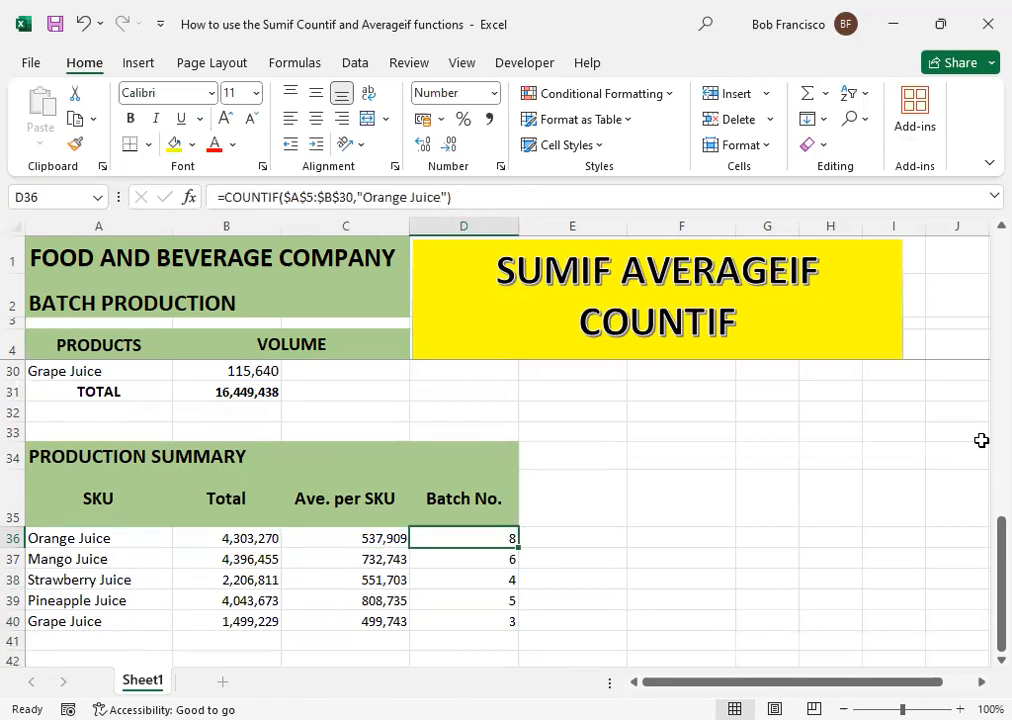
key(Left)
key(Left)
key(Left)
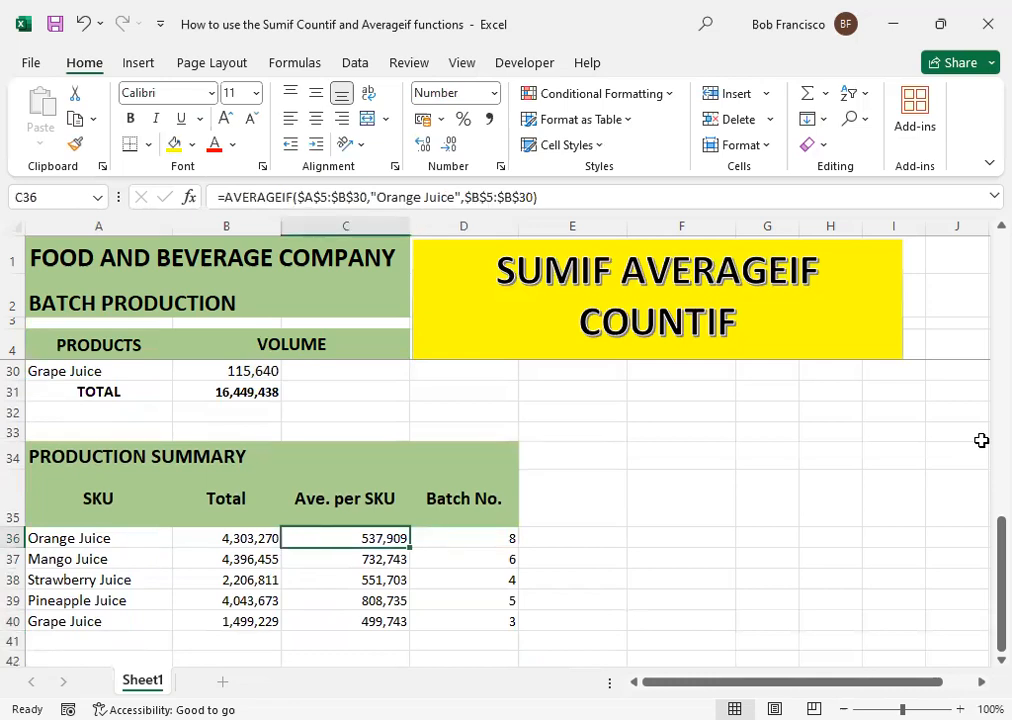
key(Right)
key(Right)
key(Right)
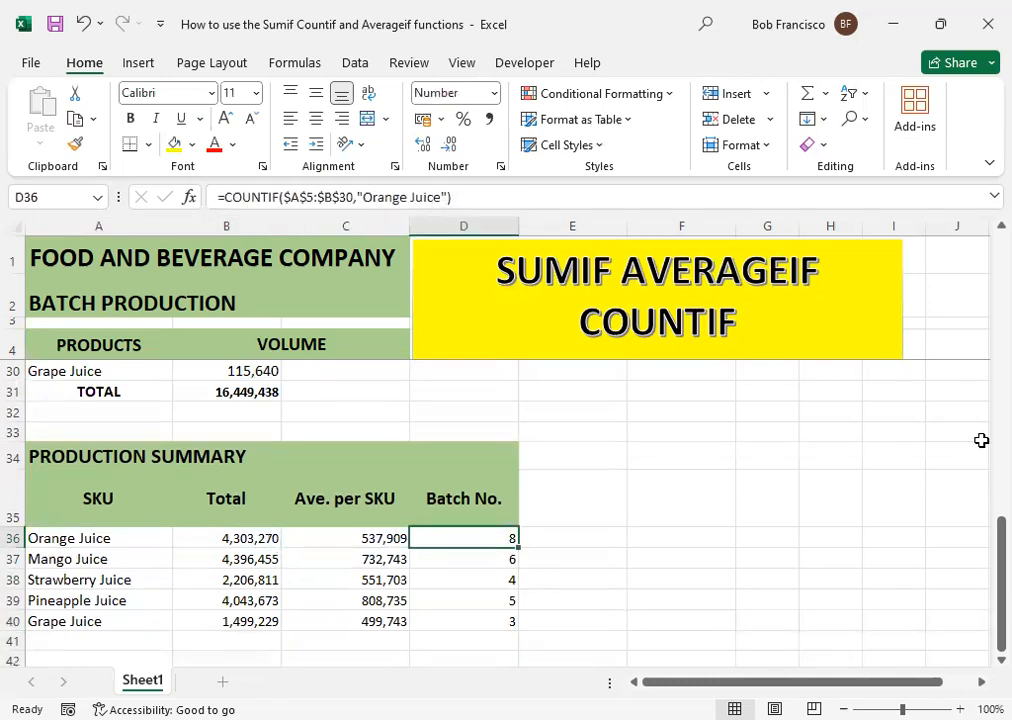
key(Down)
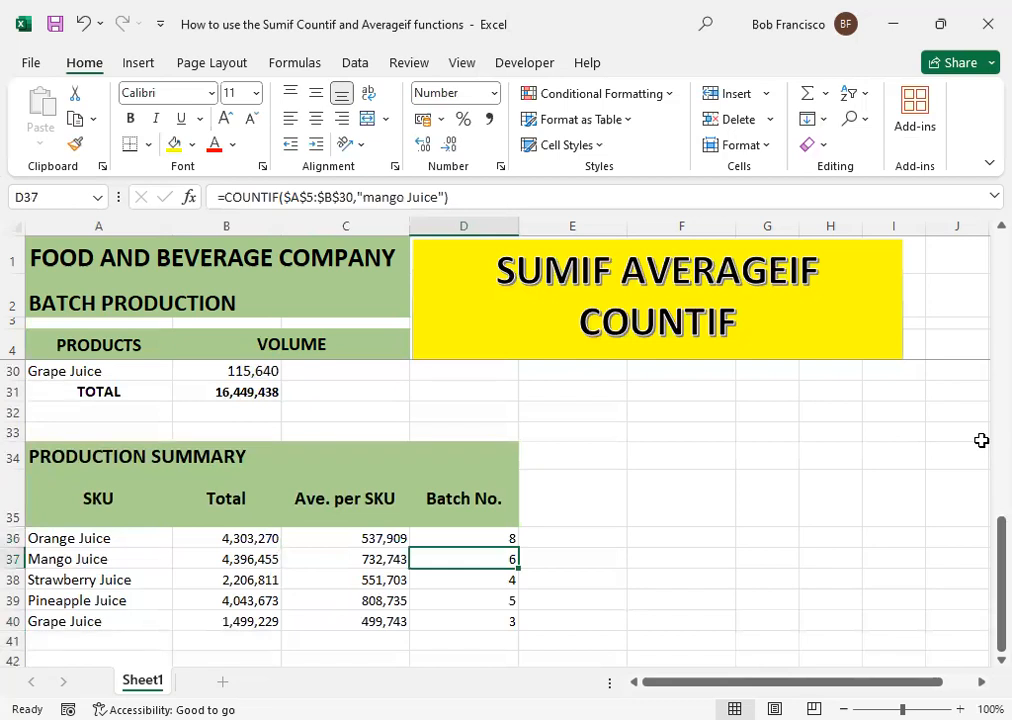
key(Down)
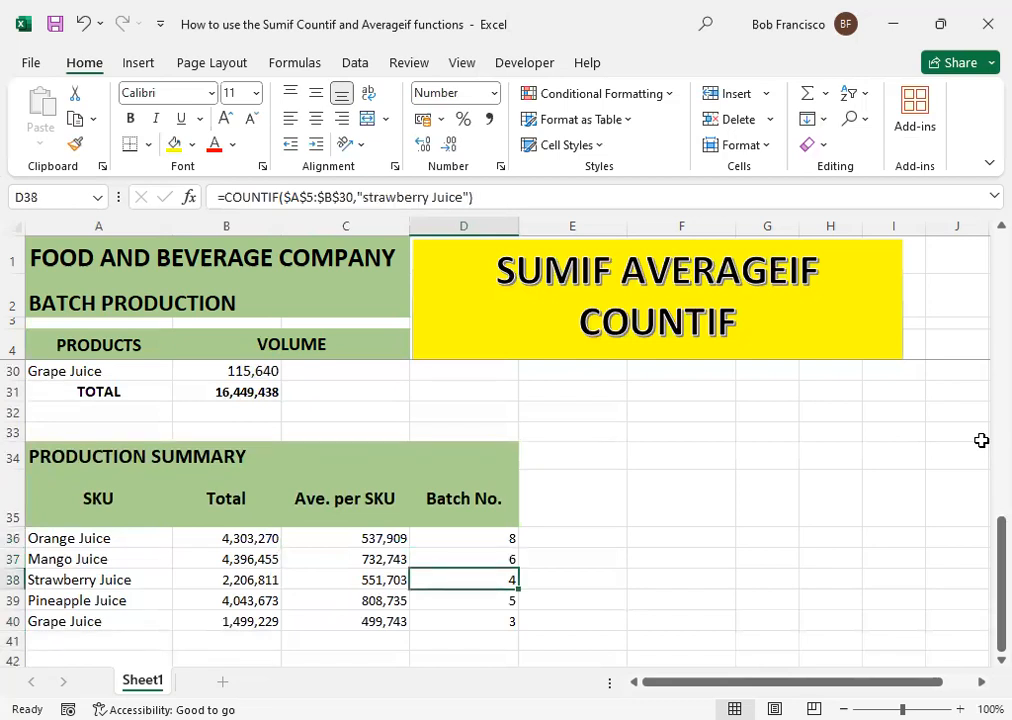
key(Down)
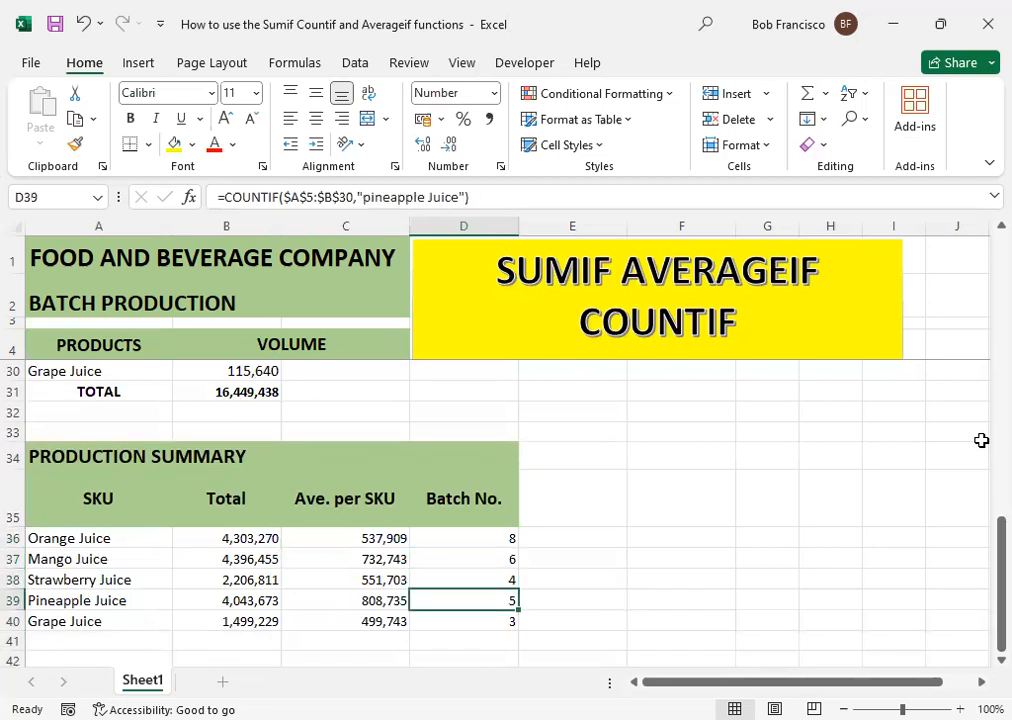
key(Down)
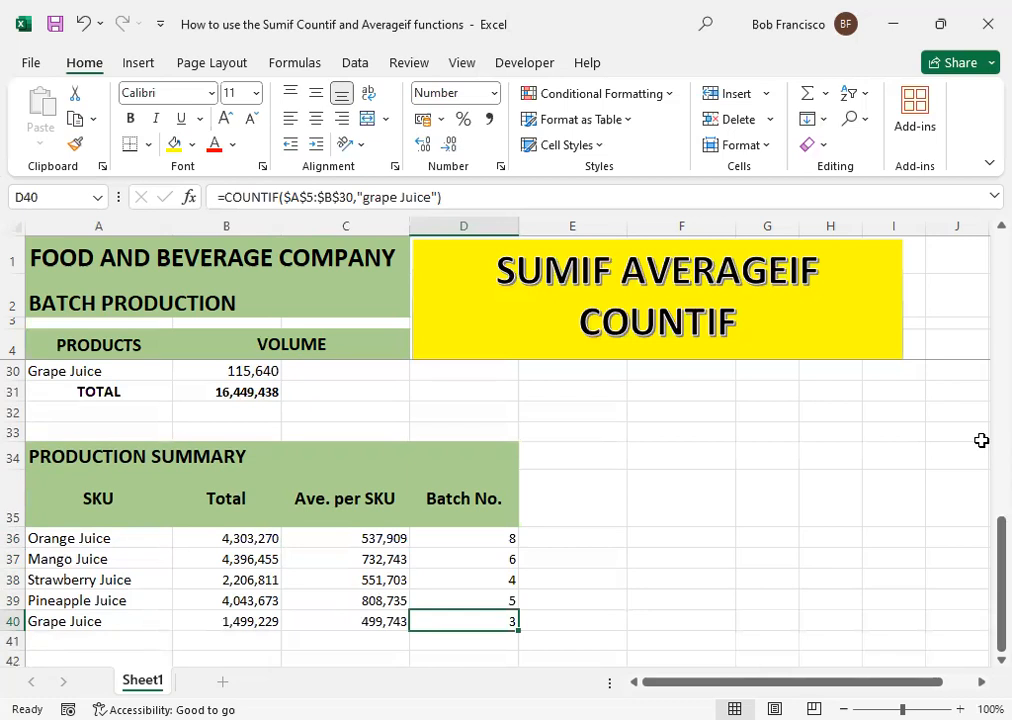
key(Up)
key(Up)
key(Up)
key(Up)
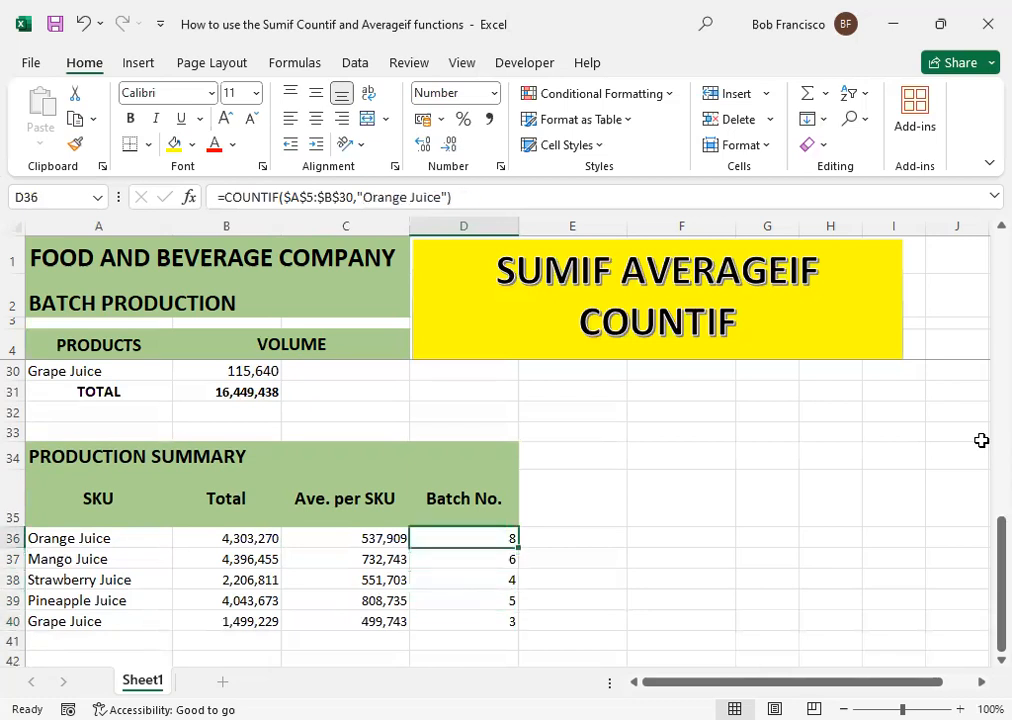
Step: Check the batch counts by entering =B36/C36 in E36 and filling the formula down to E40
key(Right)
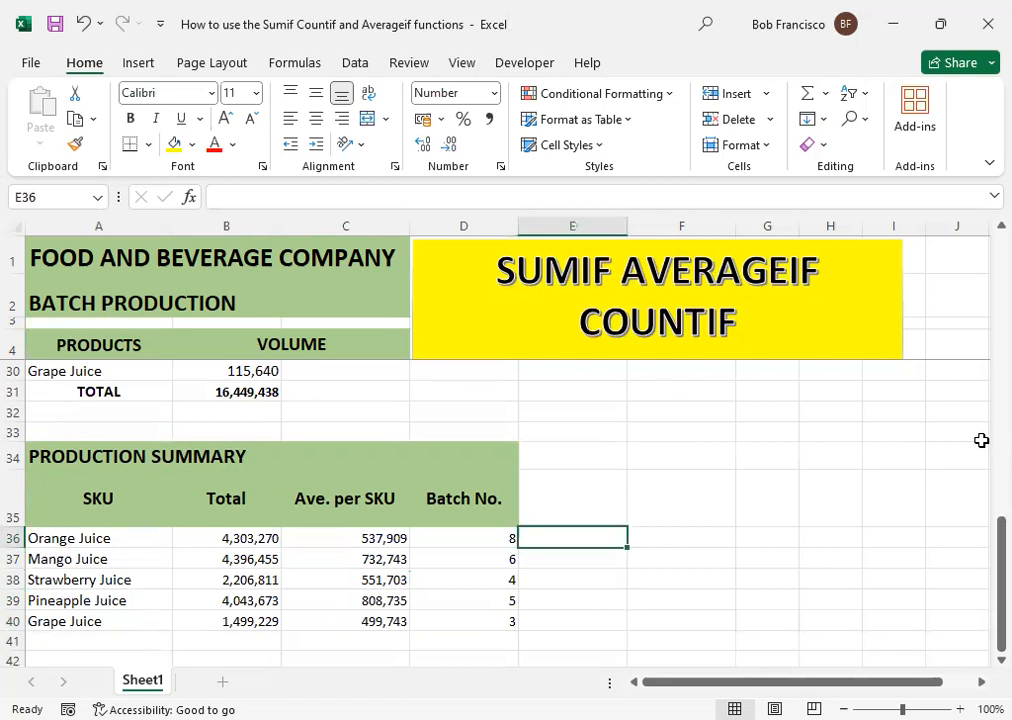
text(=)
key(Left)
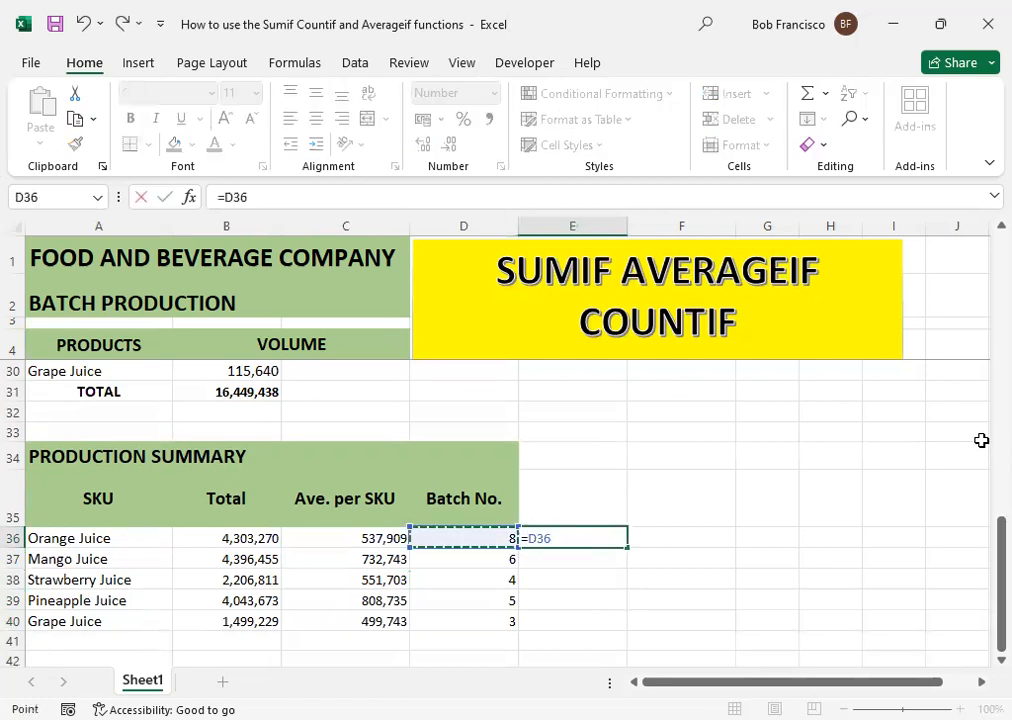
key(Left)
key(Left)
text(/)
key(Left)
key(Left)
key(Left)
key(Right)
key(Return)
key(Up)
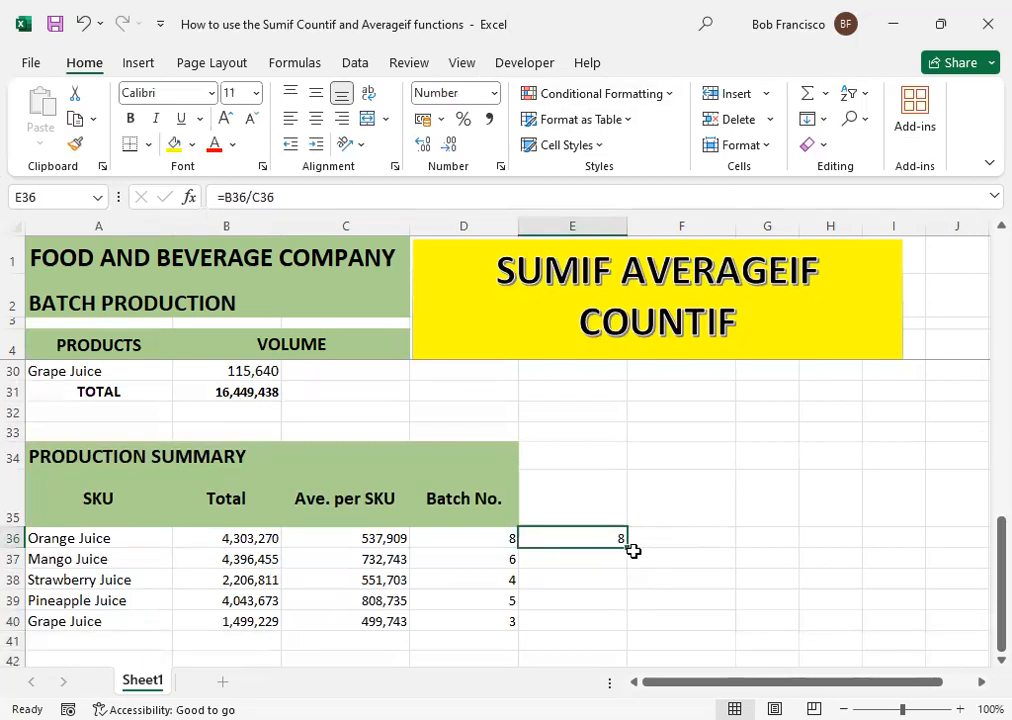
drag(627, 549, 628, 628)
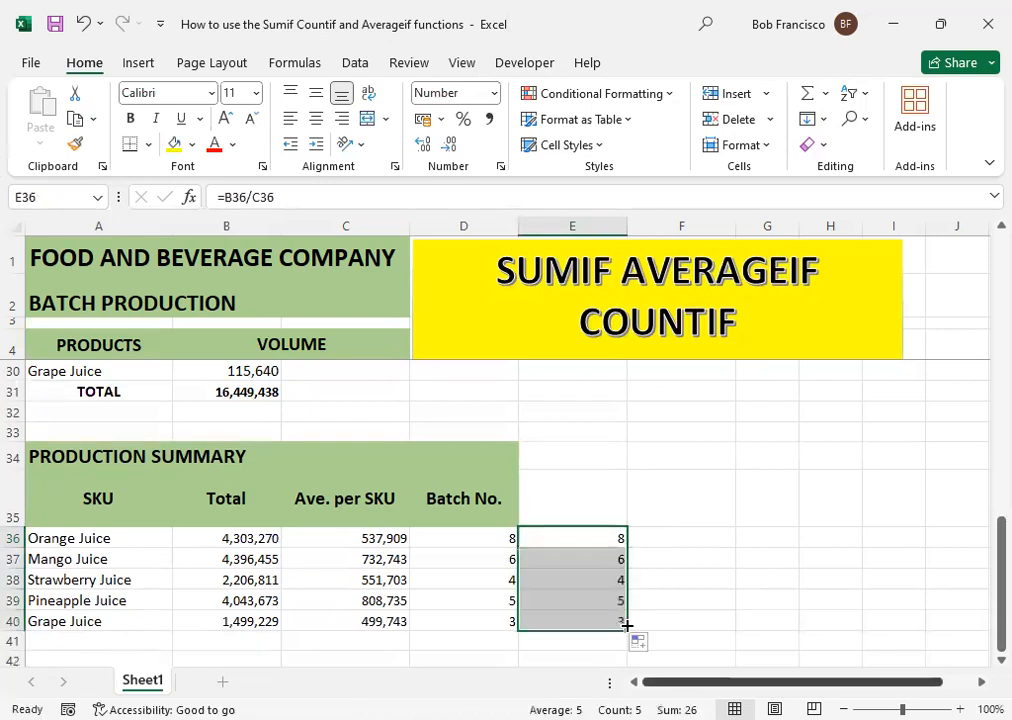
Step: Clear the batch count check formulas from E36:E40
click(588, 536)
drag(588, 536, 588, 624)
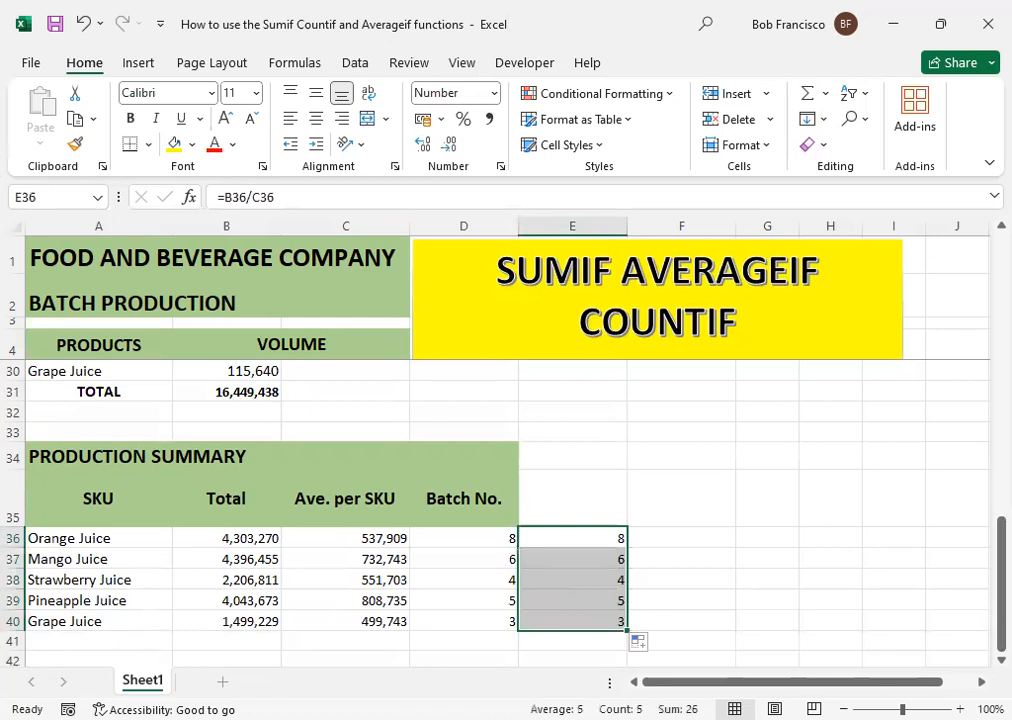
key(Delete)
key(Up)
key(Down)
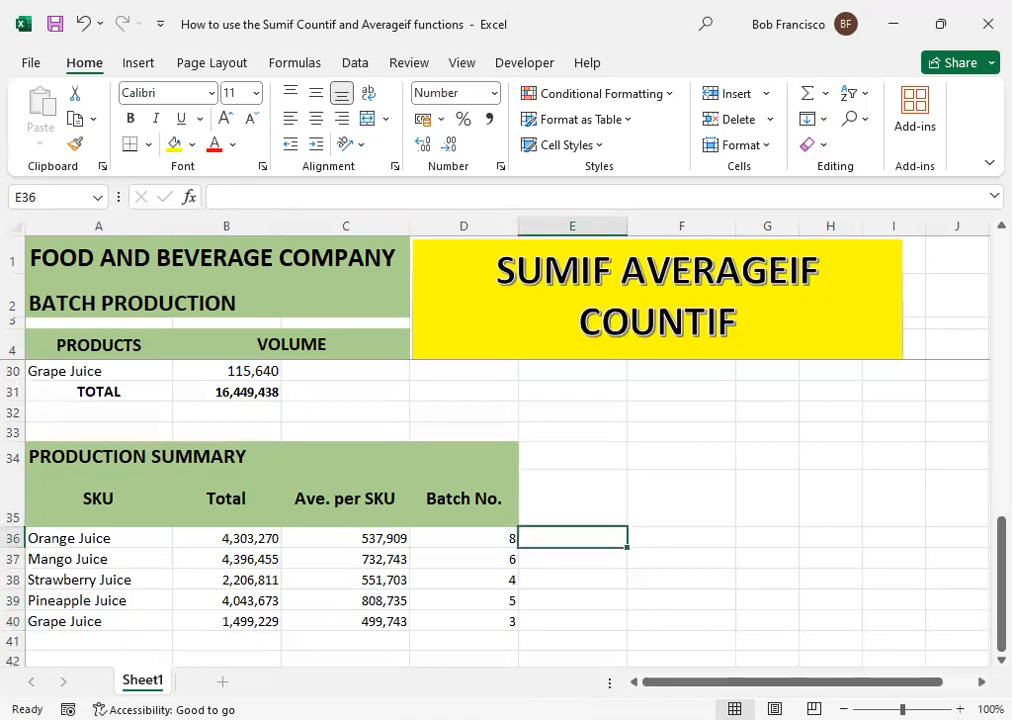
Step: Check the Orange Juice average with =B36/D36 in E36, formatted with a thousands separator and no decimals
text(=)
key(Left)
key(Left)
key(Left)
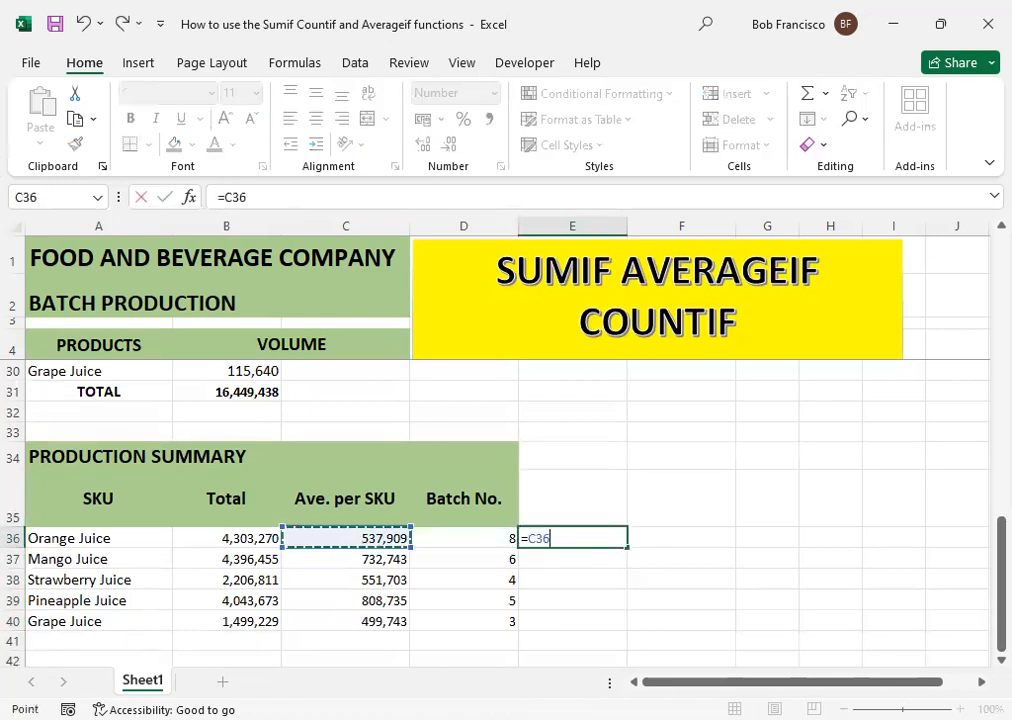
text(/)
key(Left)
key(Left)
key(Right)
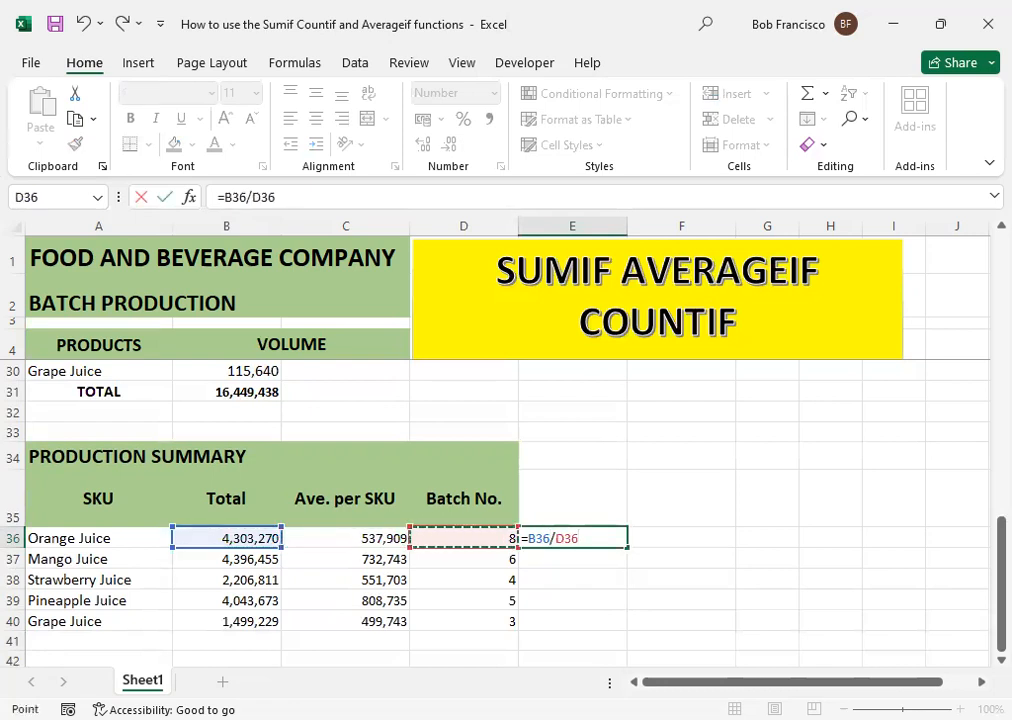
key(Return)
key(Up)
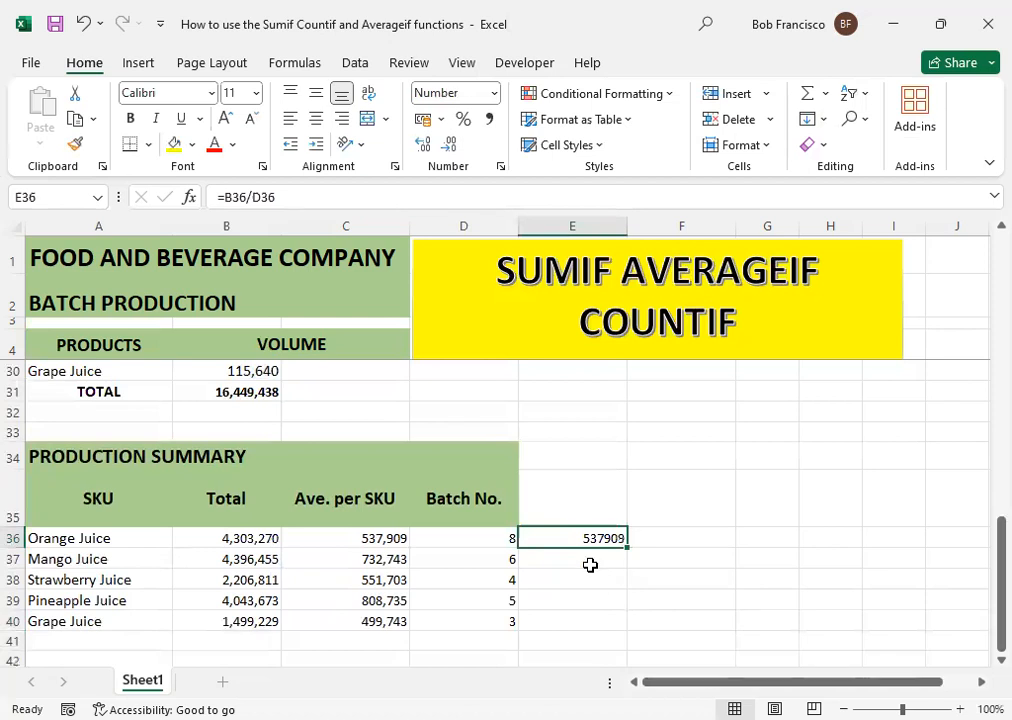
click(488, 119)
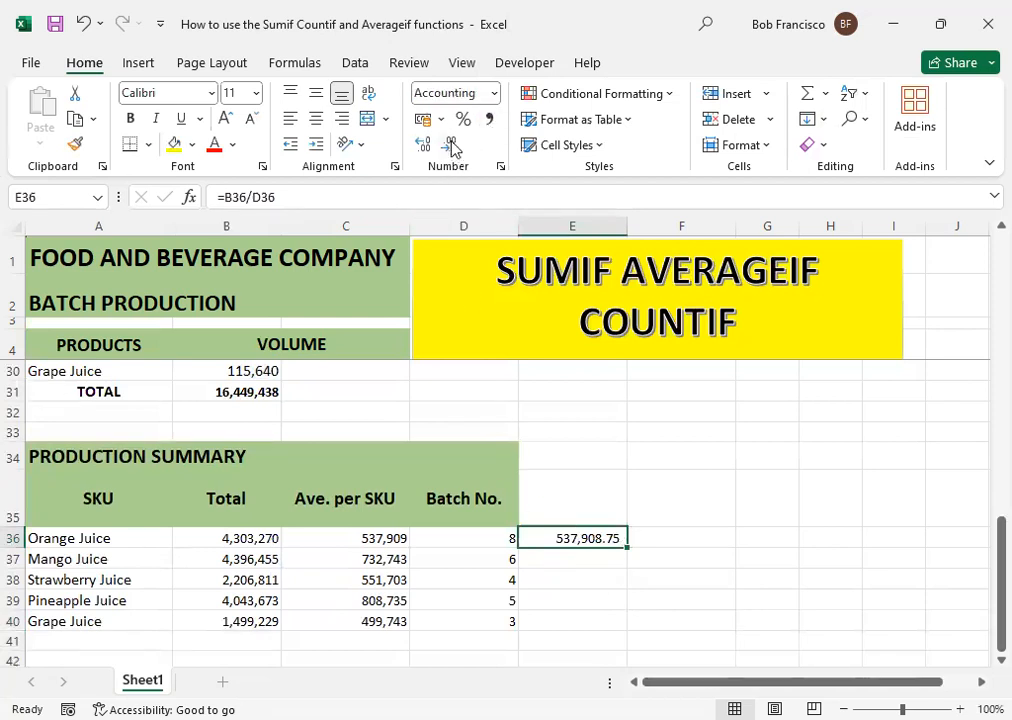
double_click(451, 146)
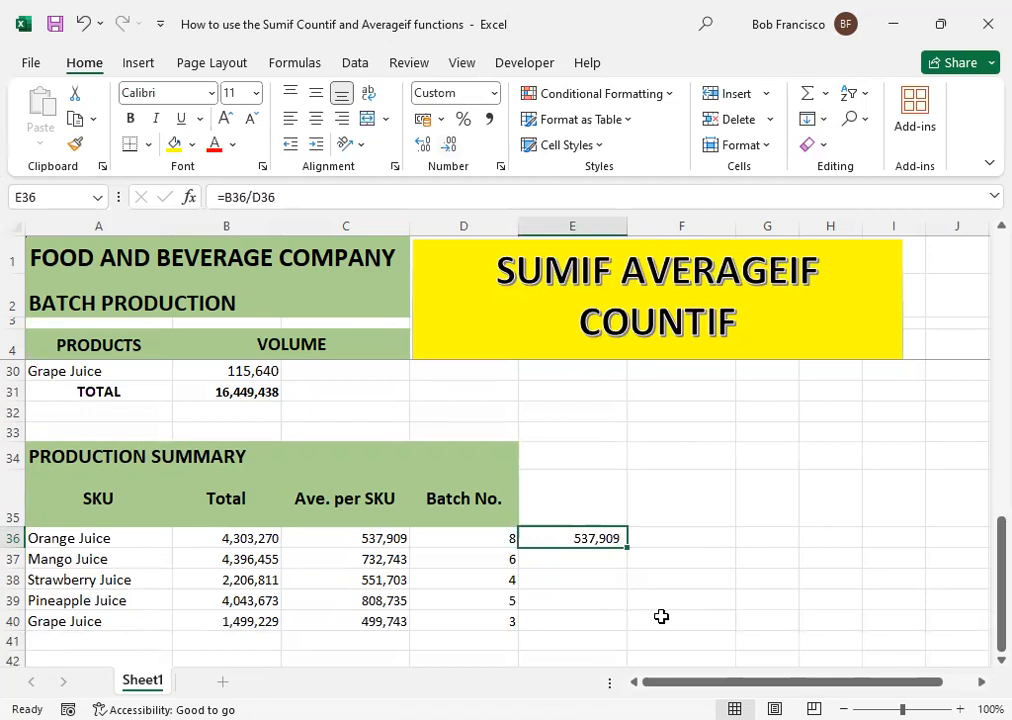
Step: Compare the check value in E36 with the Orange Juice average in C36, and clear E36
key(Left)
key(Left)
key(Right)
key(Right)
key(Delete)
key(Left)
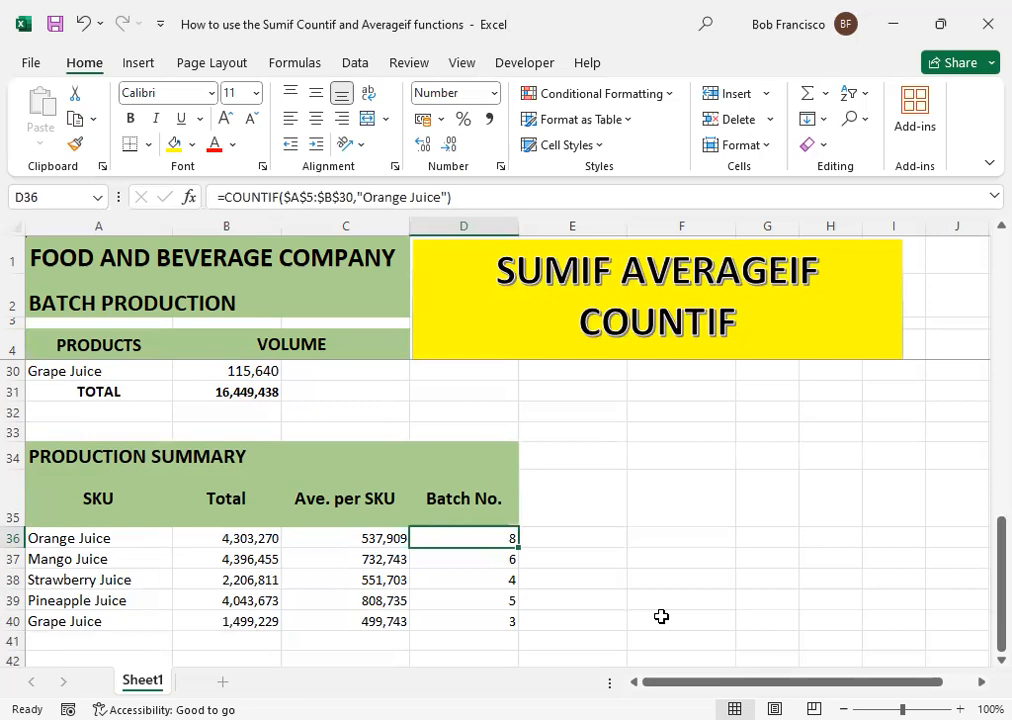
Step: Compare the SUMIF, AVERAGEIF and COUNTIF formulas for Orange Juice in B36, C36 and D36
key(Left)
key(Right)
key(Left)
key(Left)
key(Right)
key(Right)
key(Right)
key(Left)
key(Left)
key(Left)
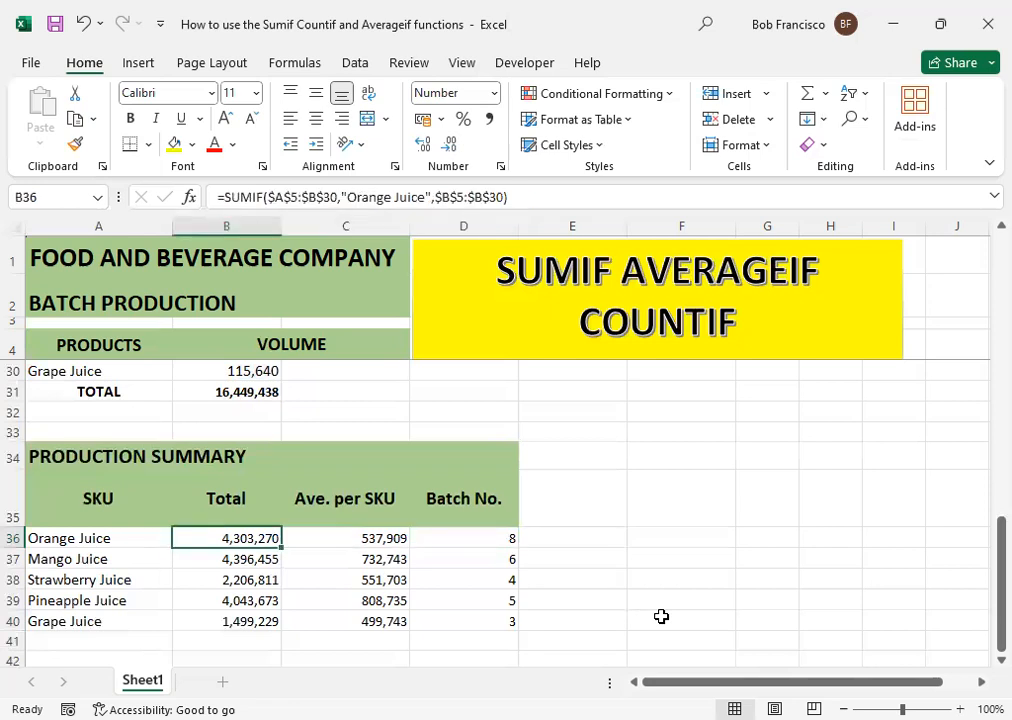
key(Right)
key(Right)
key(Right)
key(Left)
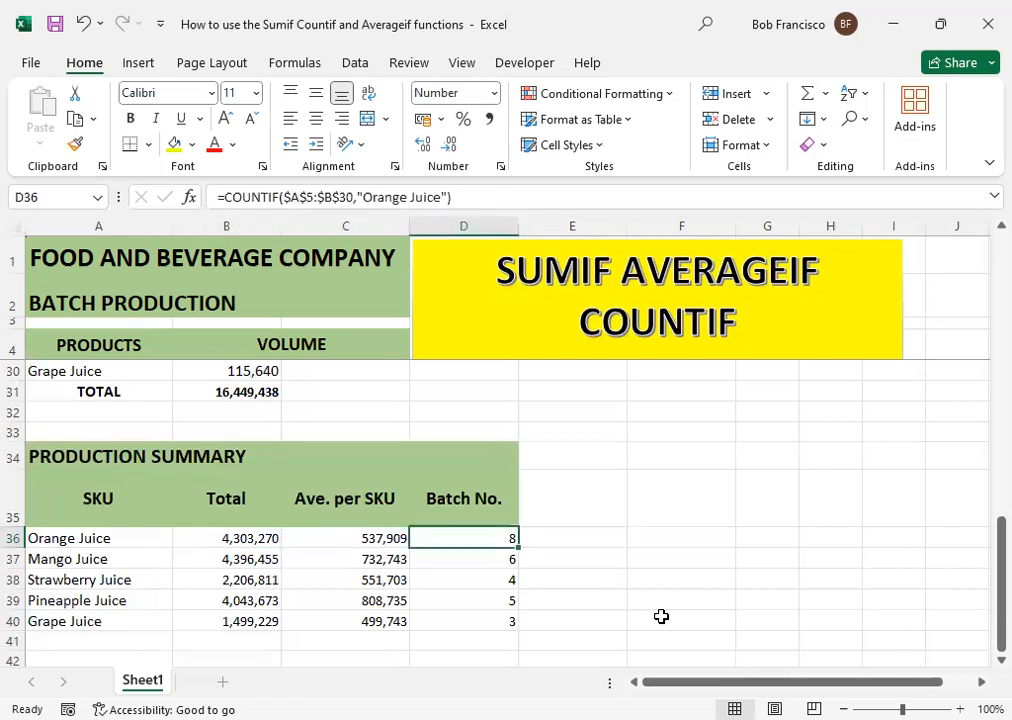
key(Left)
key(Left)
key(Right)
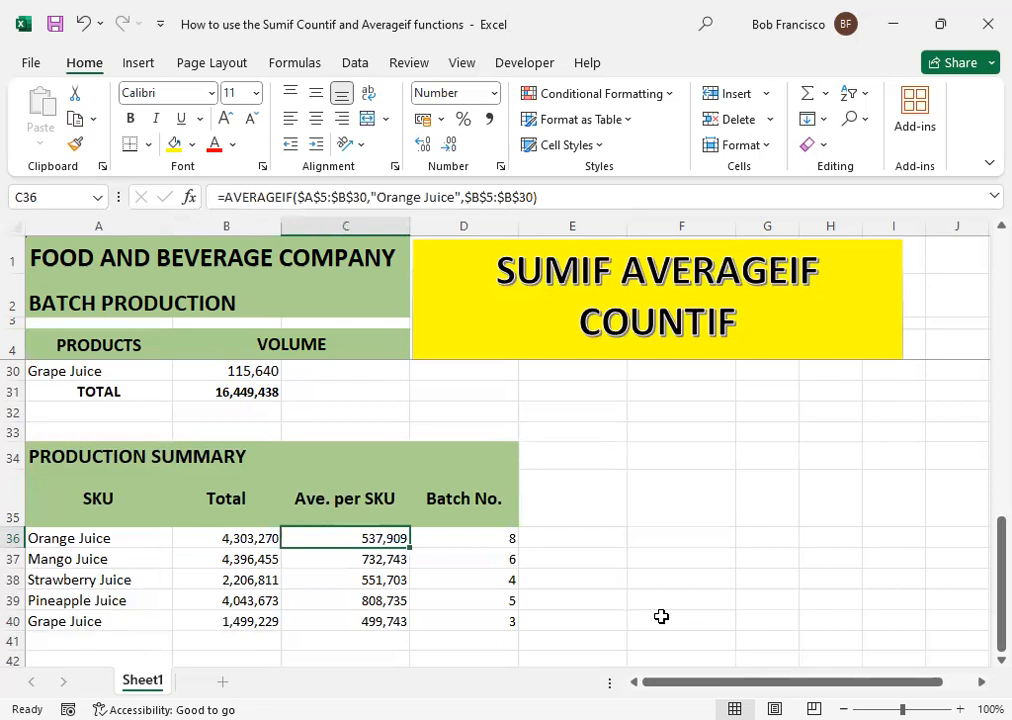
key(Right)
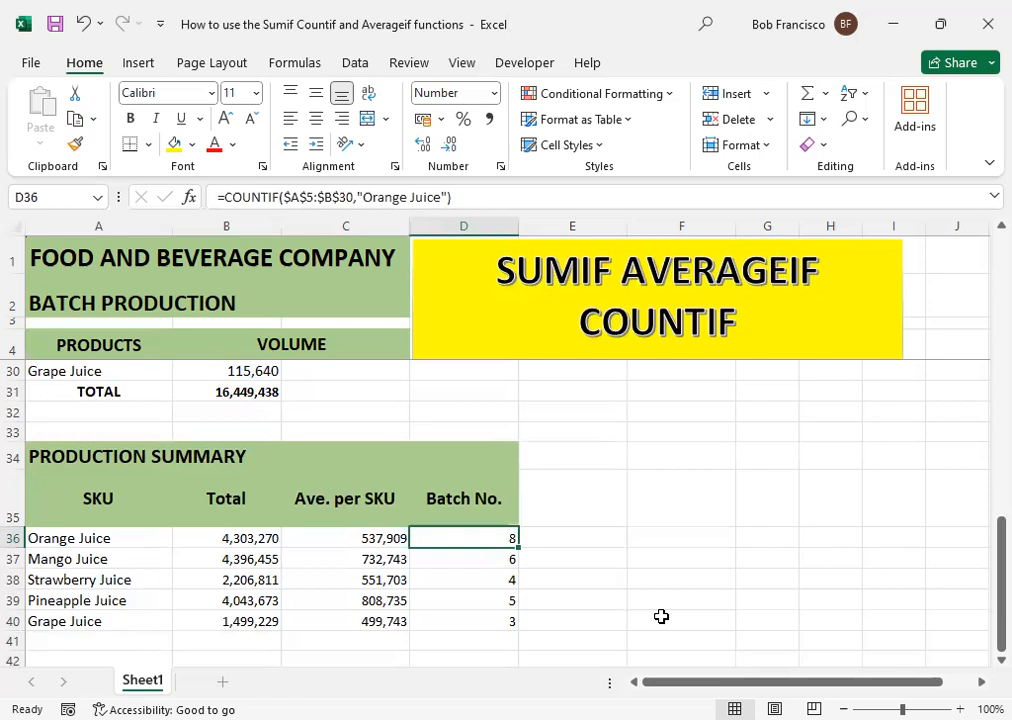
key(Left)
key(Left)
key(Right)
key(Right)
key(Left)
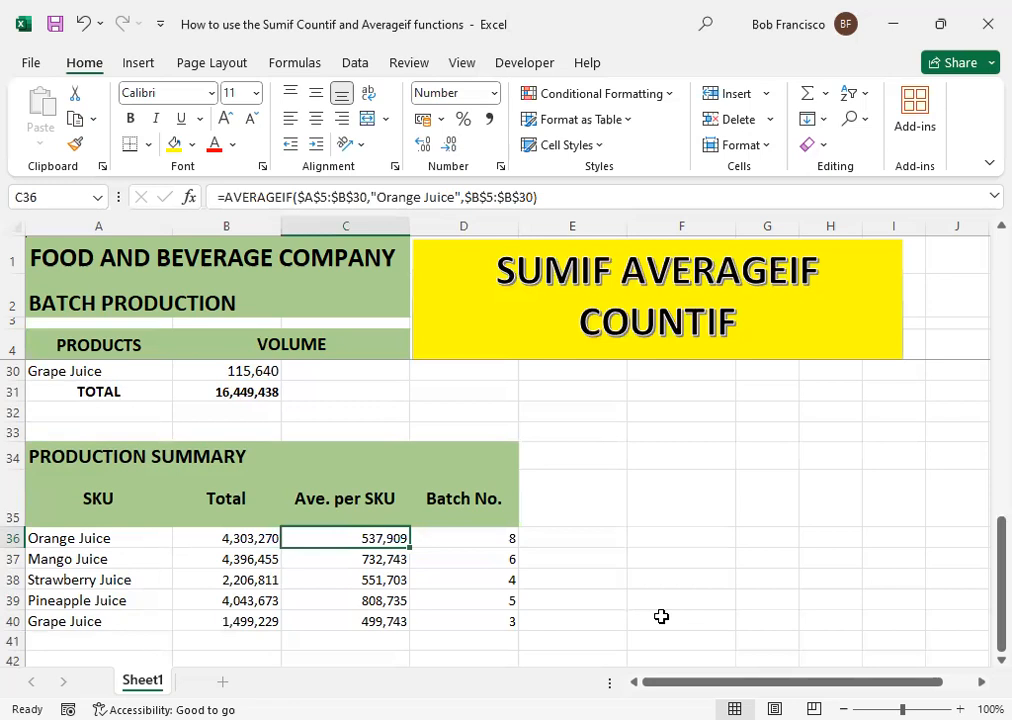
key(Right)
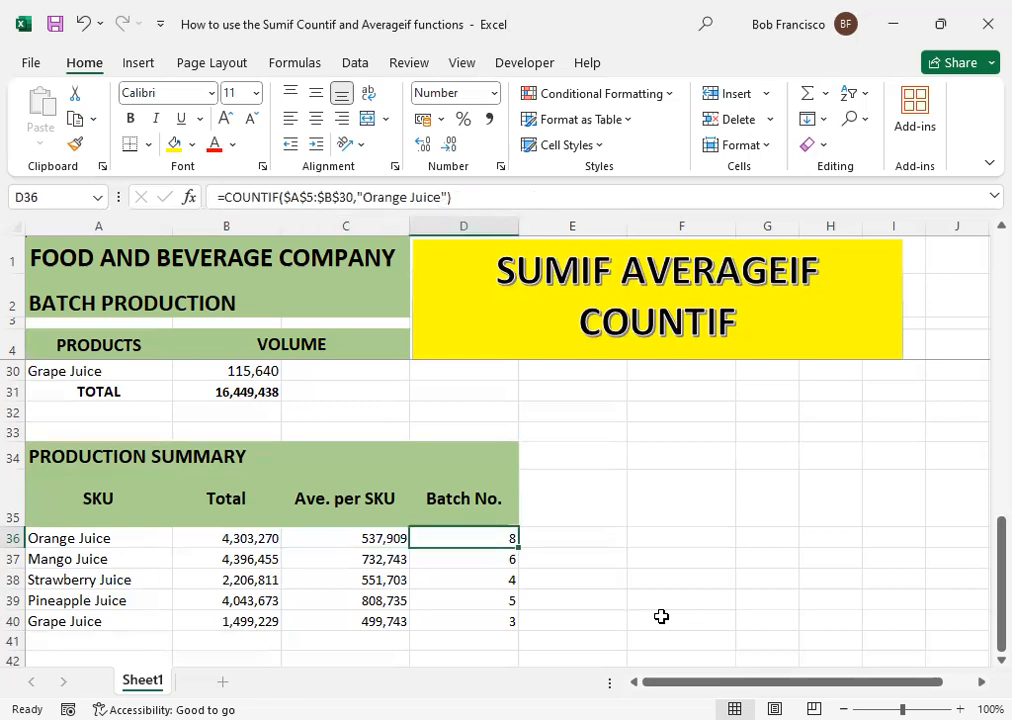
key(Left)
key(Left)
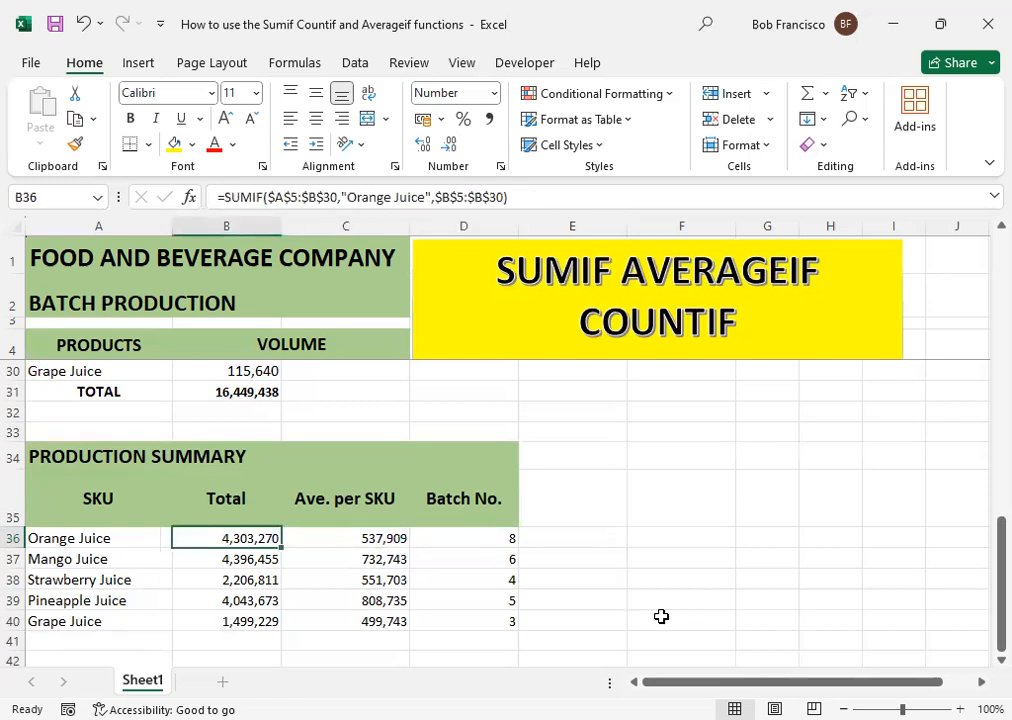
key(Right)
key(Right)
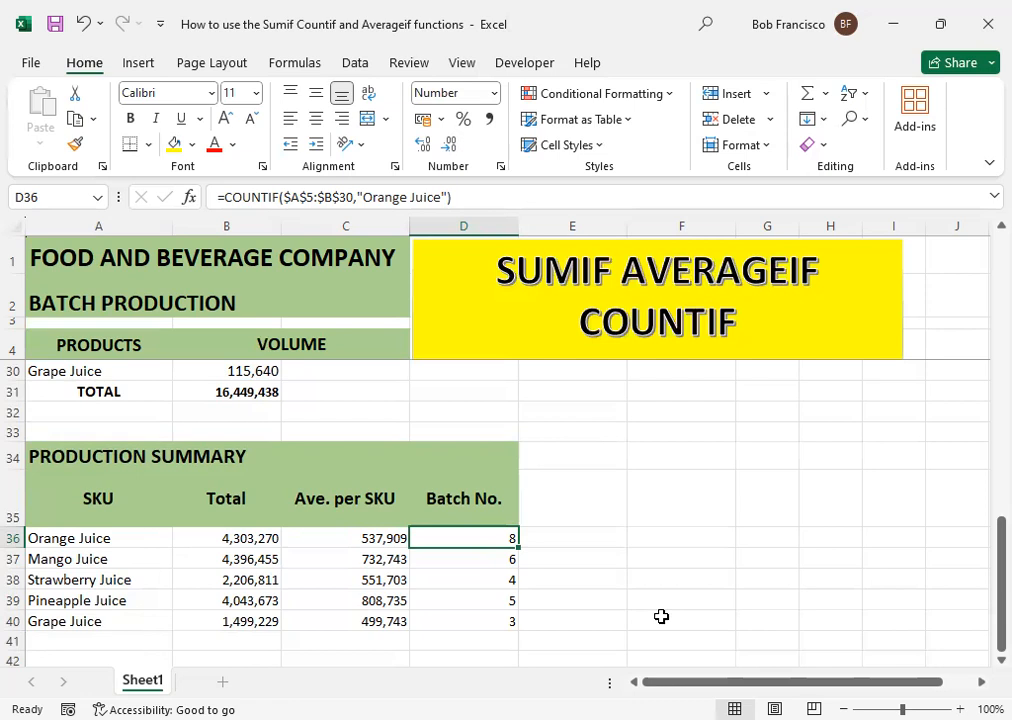
Step: Review the Ave. per SKU and Batch No. headings together with the Orange Juice COUNTIF formula in D36
key(Left)
key(Up)
key(Up)
key(Down)
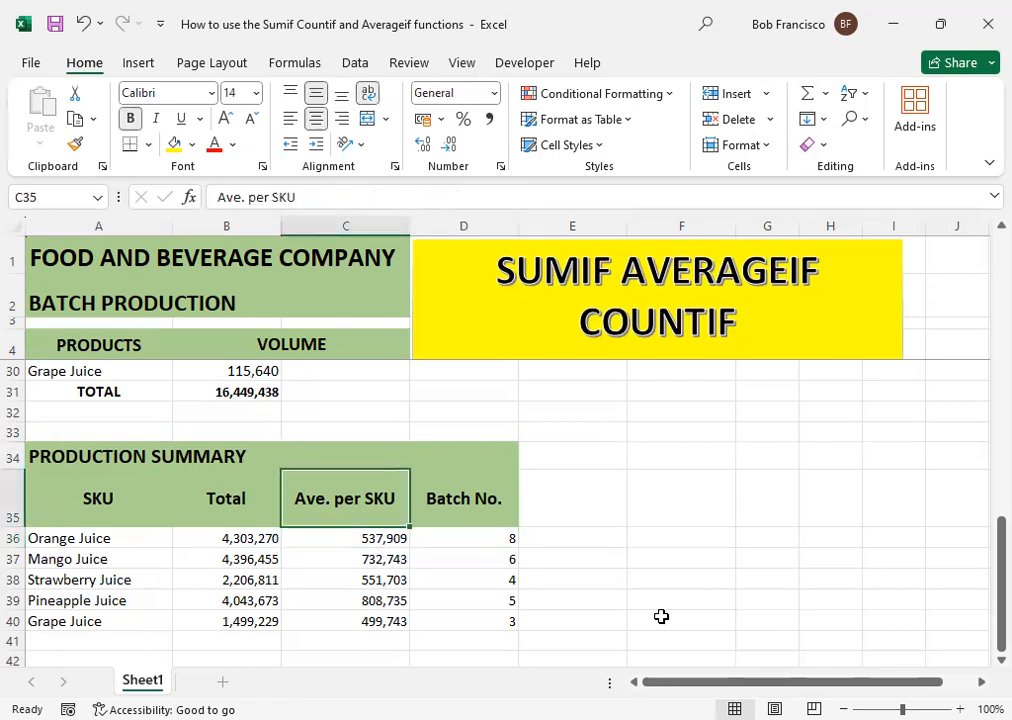
key(Right)
key(Down)
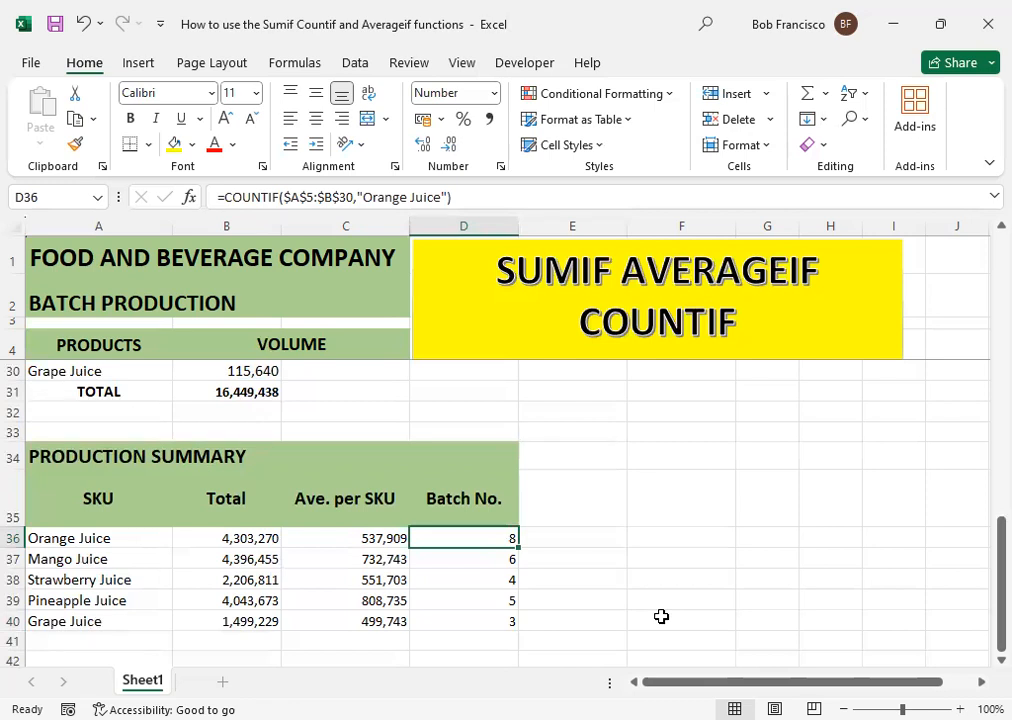
key(Right)
key(Left)
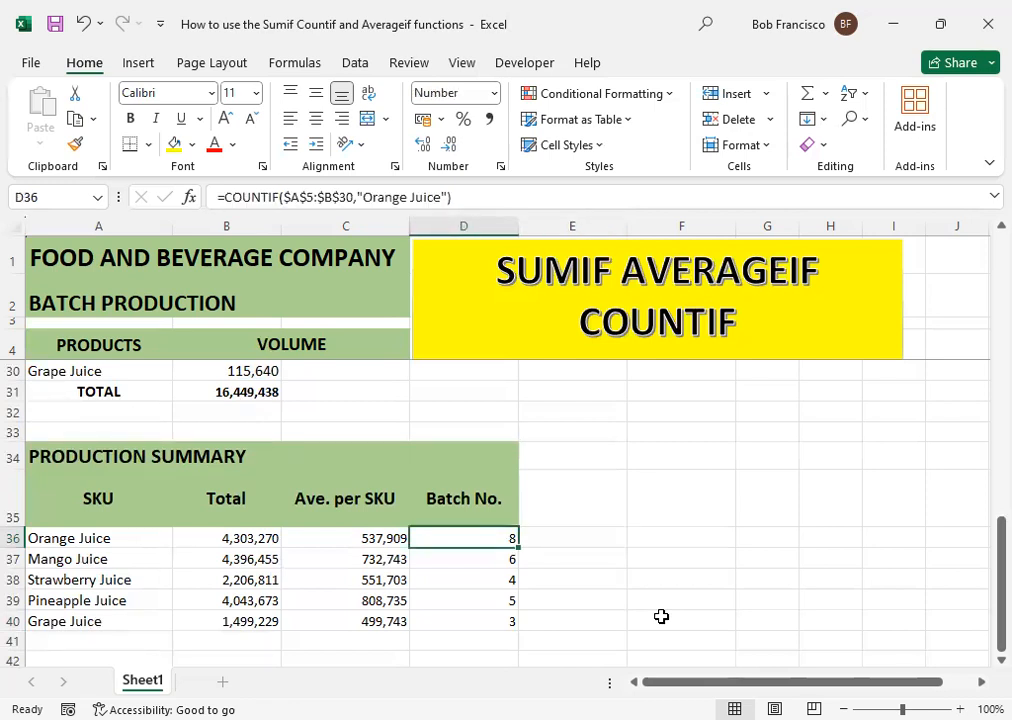